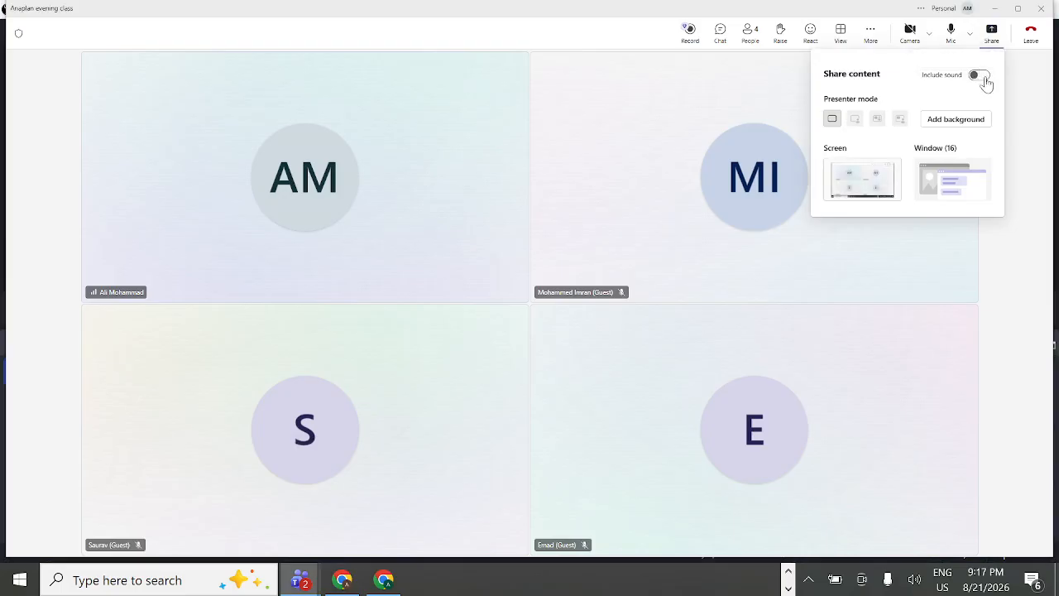
Share the entire screen in the Teams meeting with computer sound included.
left_click(979, 76)
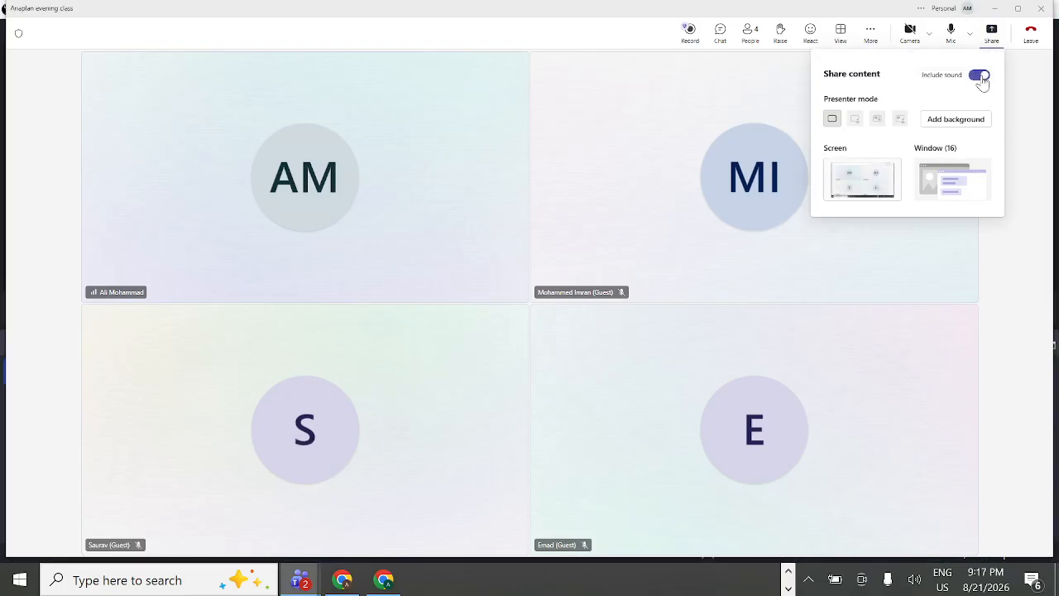
left_click(867, 183)
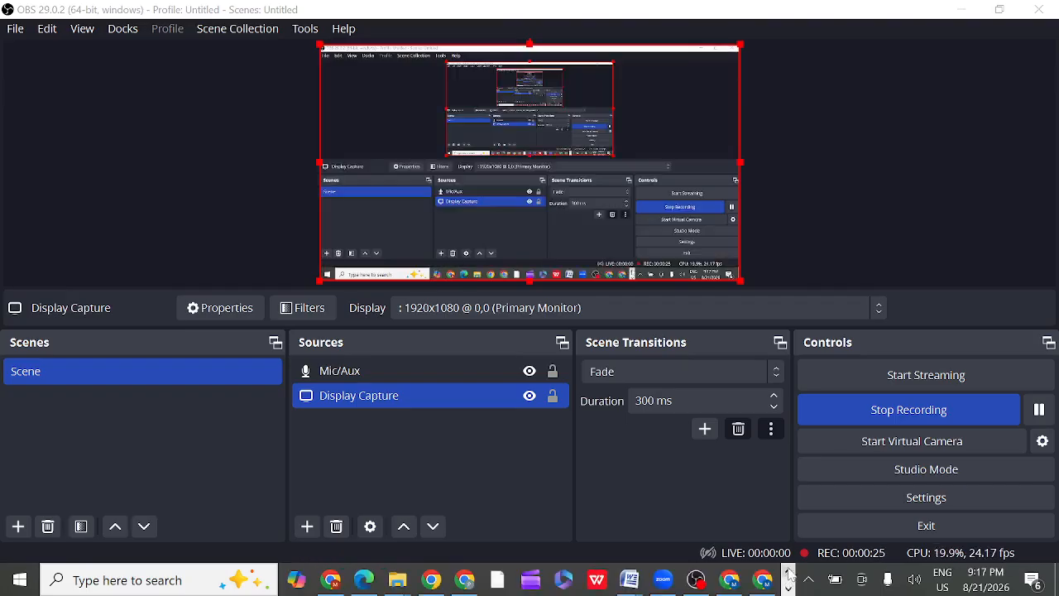
Switch to Anaplan Academy in Chrome, open the course "L1 Model Building - 1: What is Anaplan? V1" and retake its lesson.
left_click(468, 583)
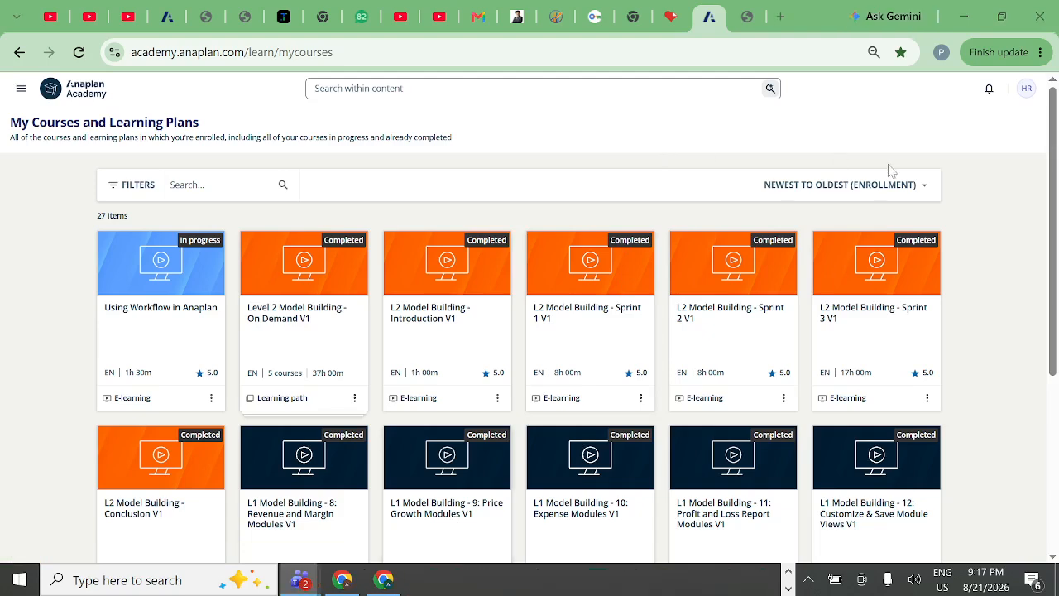
left_click_drag(1057, 239, 1057, 389)
scroll(515, 541, "down", 1)
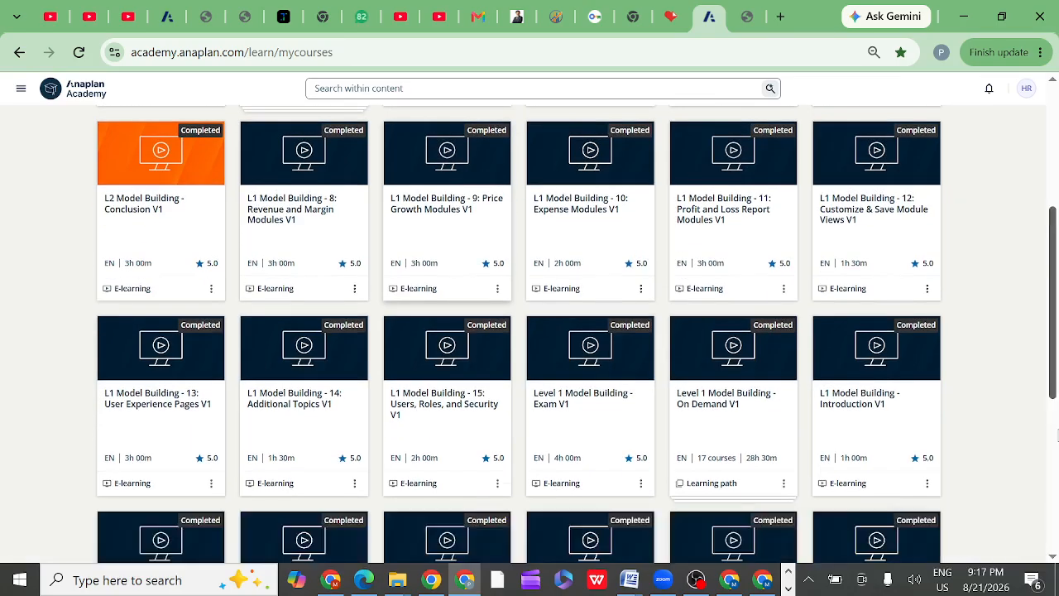
scroll(1056, 436, "down", 3)
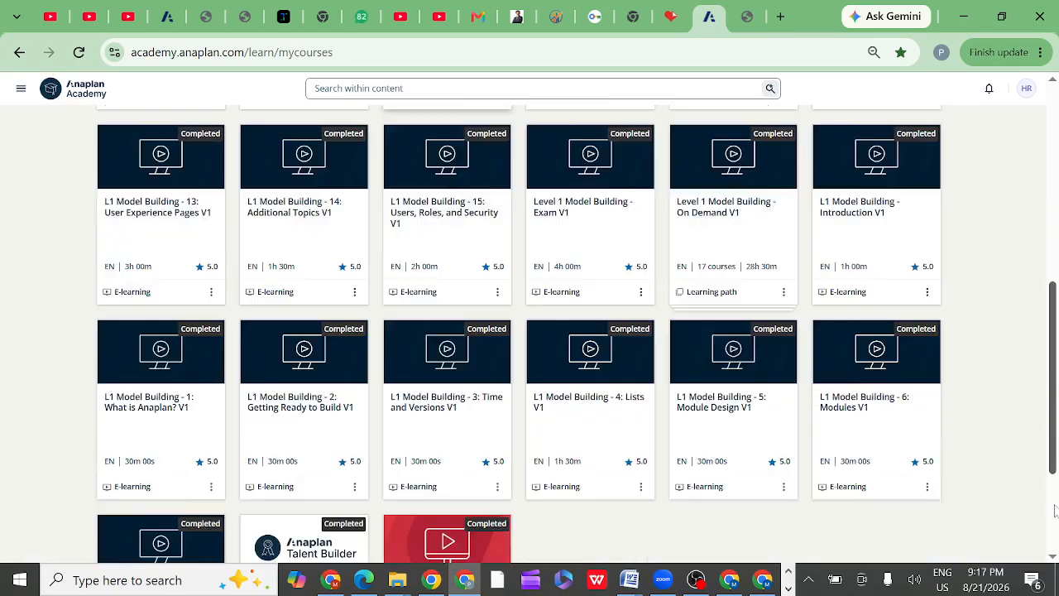
scroll(1055, 532, "down", 1)
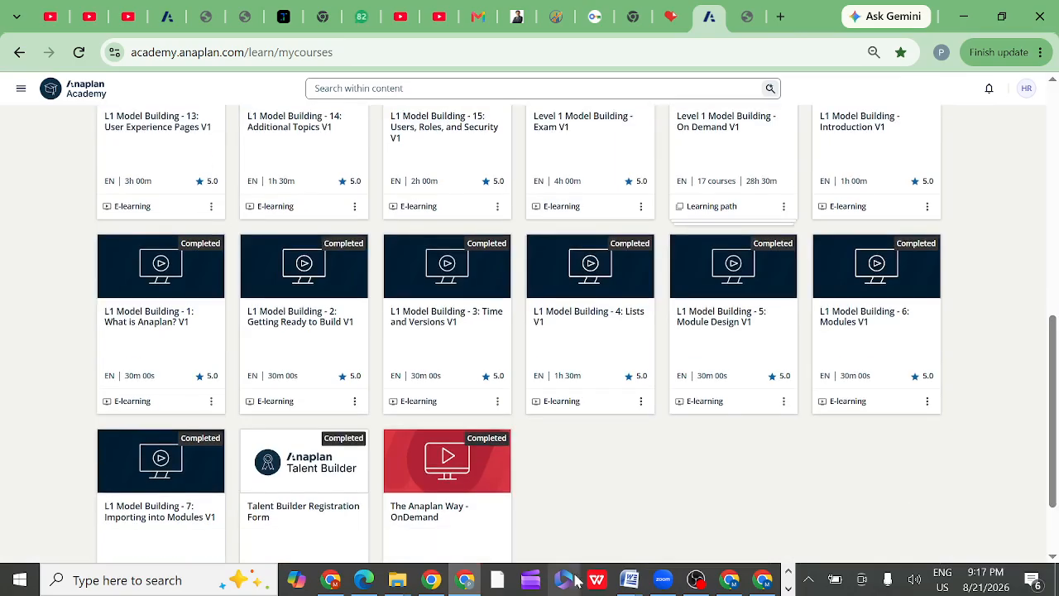
left_click(172, 348)
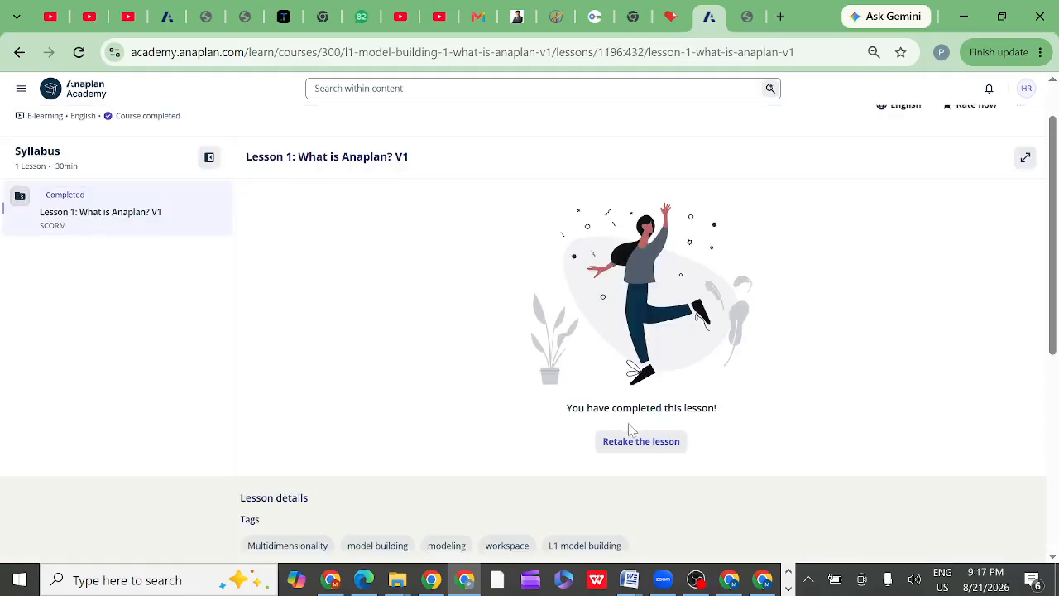
left_click(641, 441)
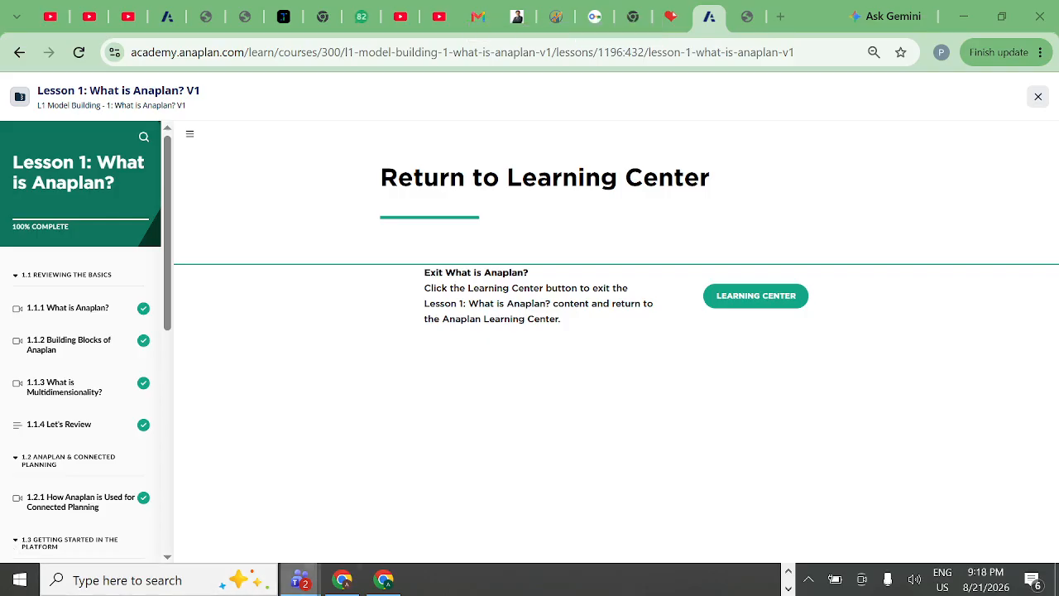
Switch to the Anaplan login page and log in with the prefilled credentials.
mouse_move(343, 579)
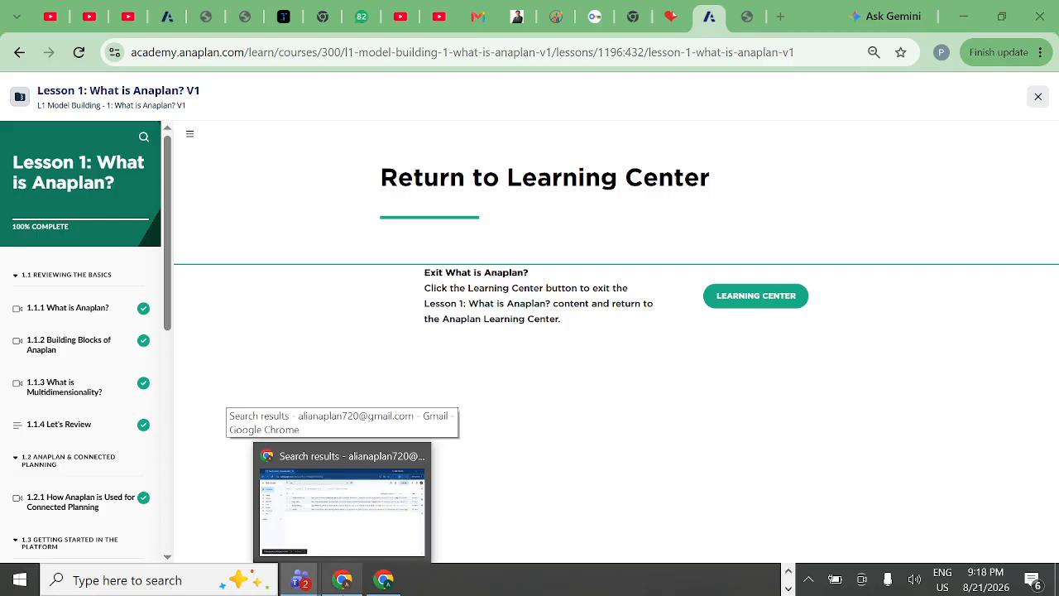
left_click(747, 18)
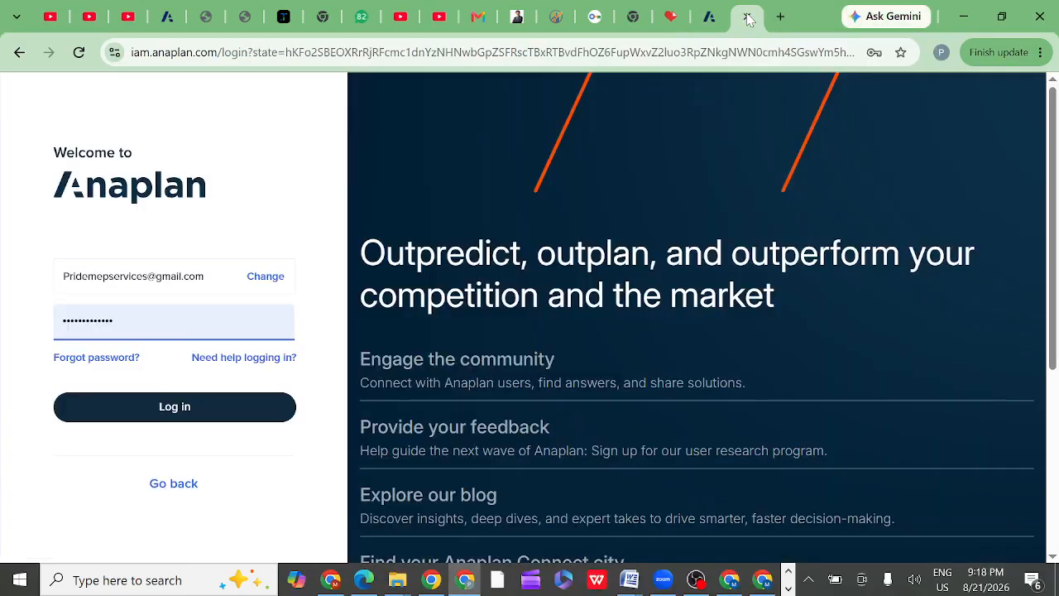
left_click(163, 407)
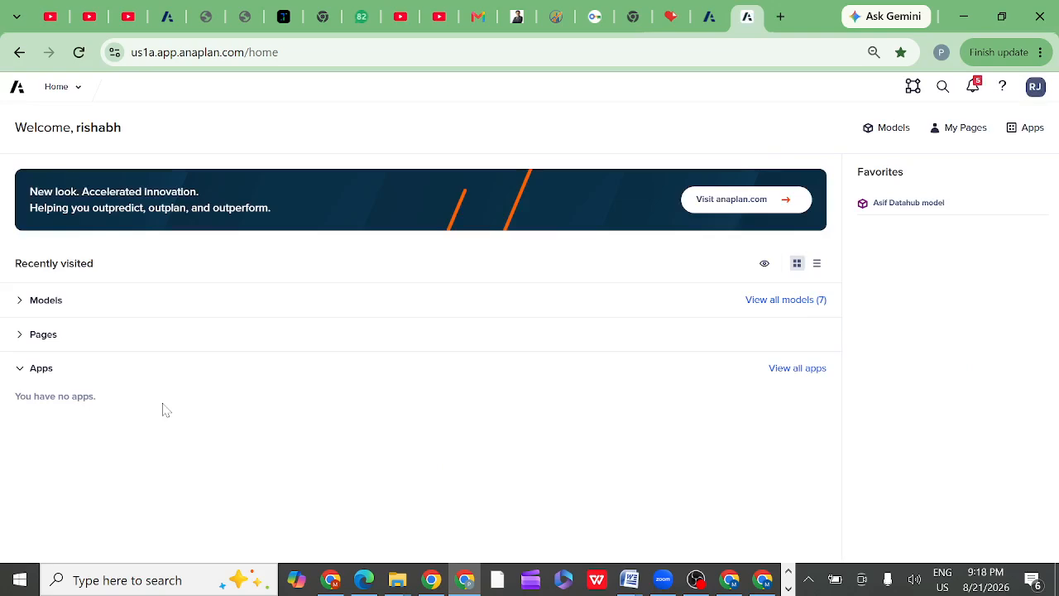
Open the FP&A model from the full list of models and display its modules.
left_click(790, 301)
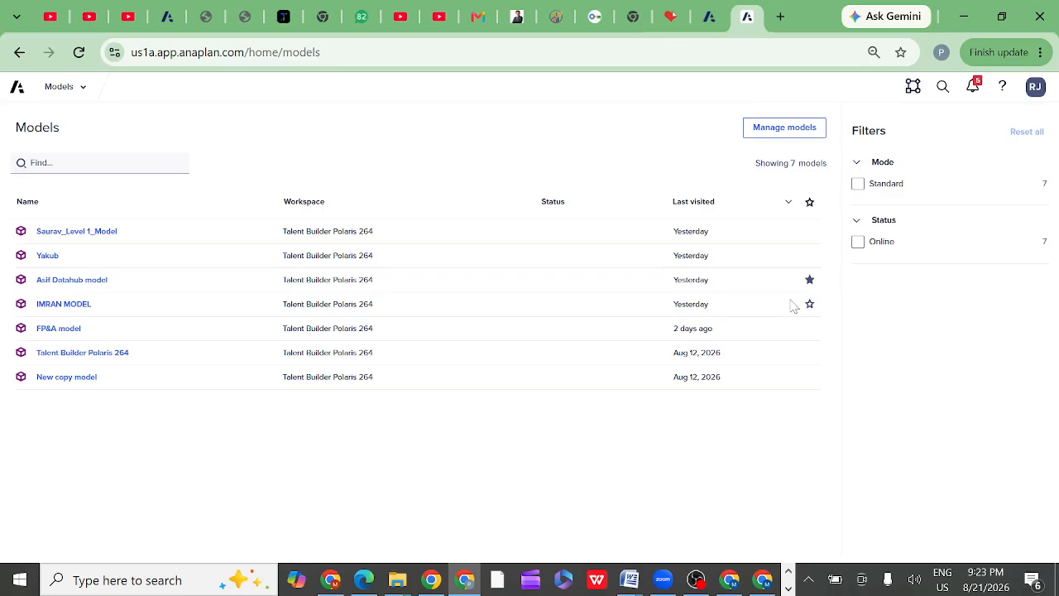
left_click(55, 331)
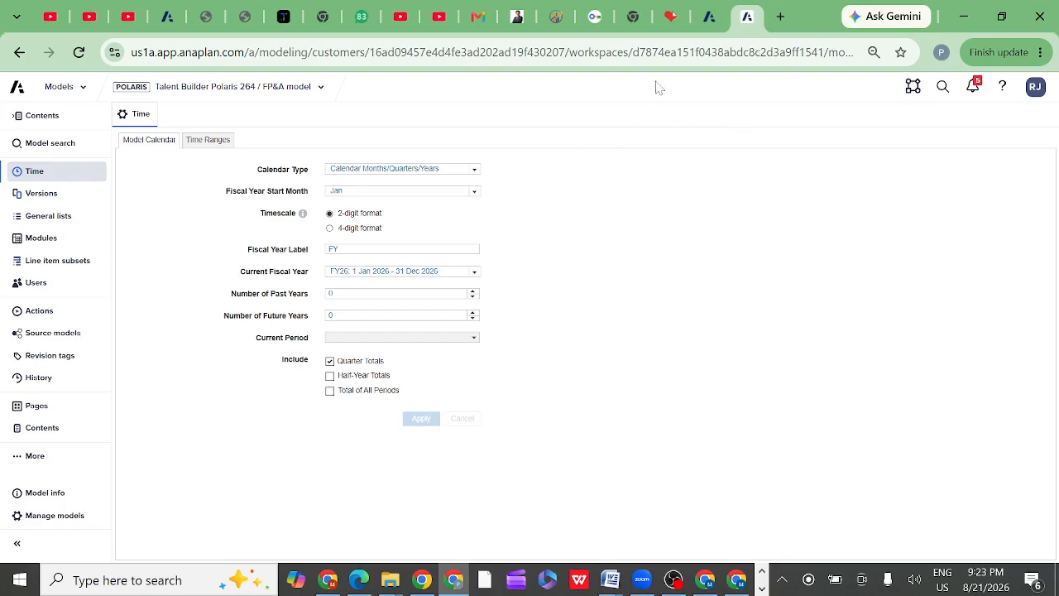
left_click(53, 245)
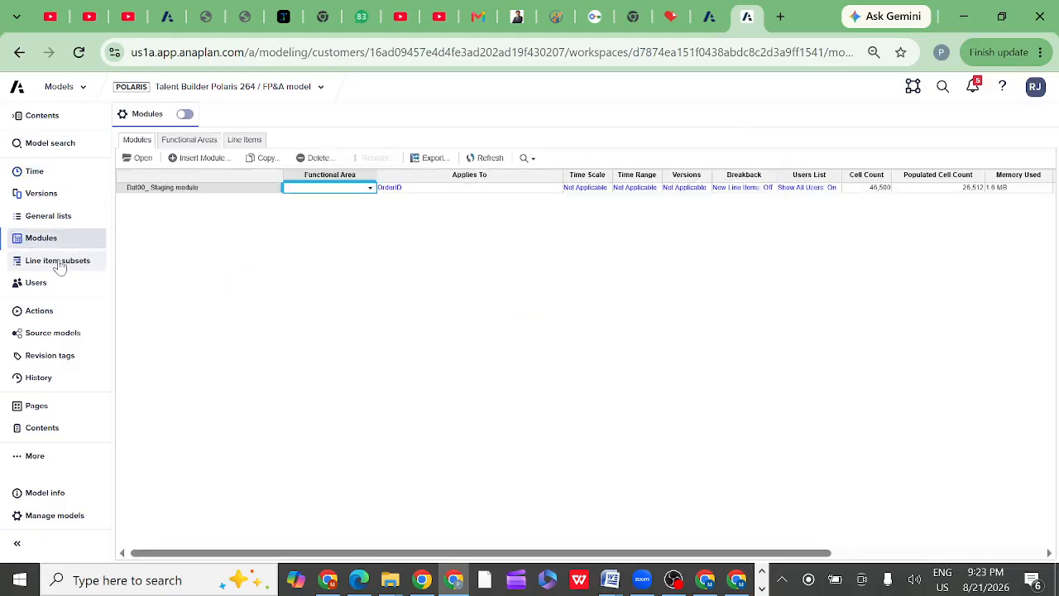
Return to the Academy lesson, open "1.4.1 Activity: Model Exploration" and look through its page and the remaining lesson outline.
left_click(712, 19)
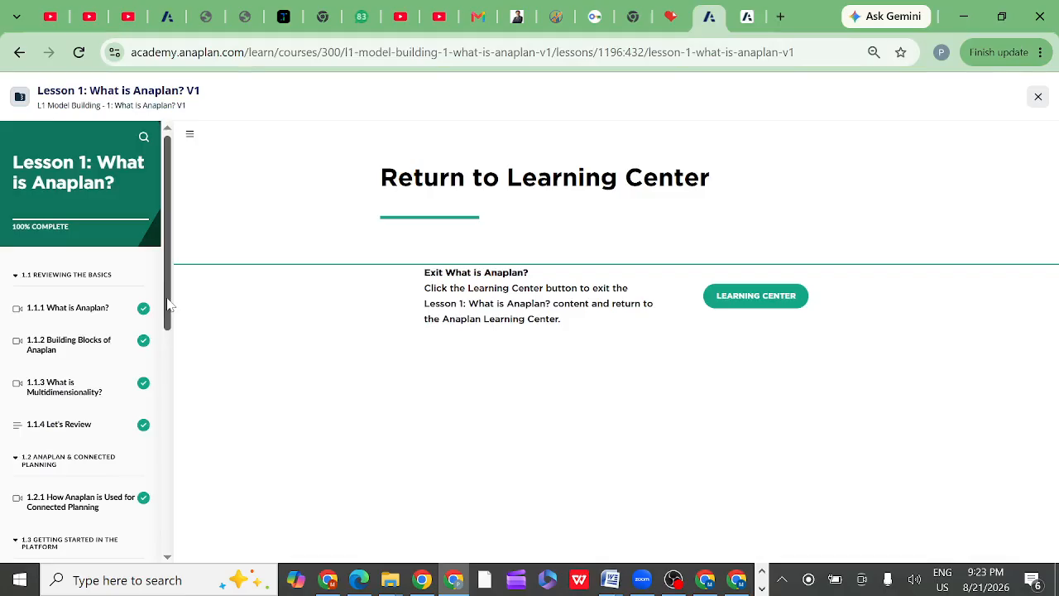
left_click_drag(168, 304, 171, 463)
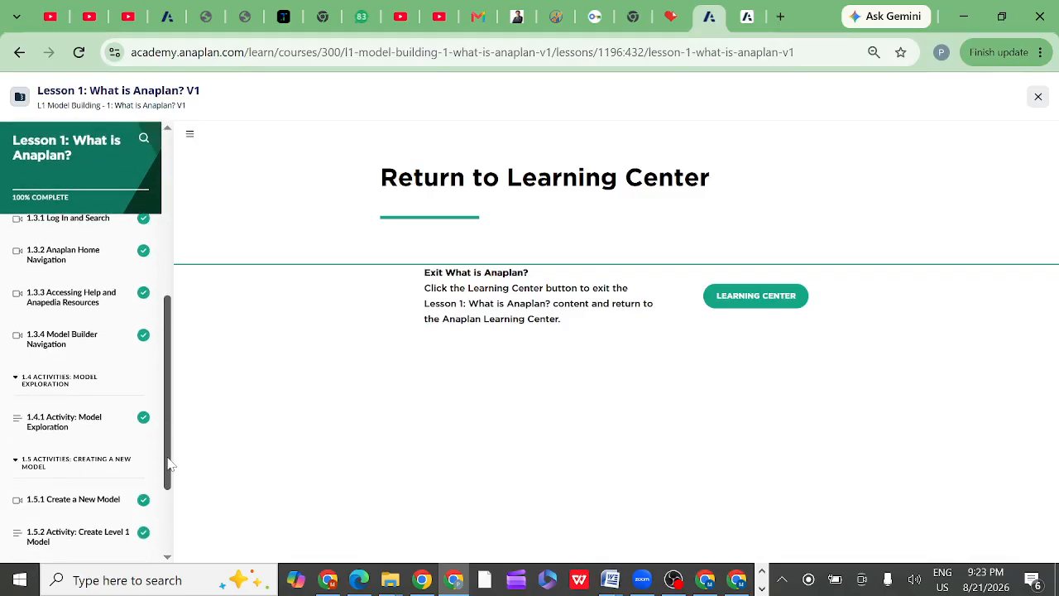
left_click(77, 424)
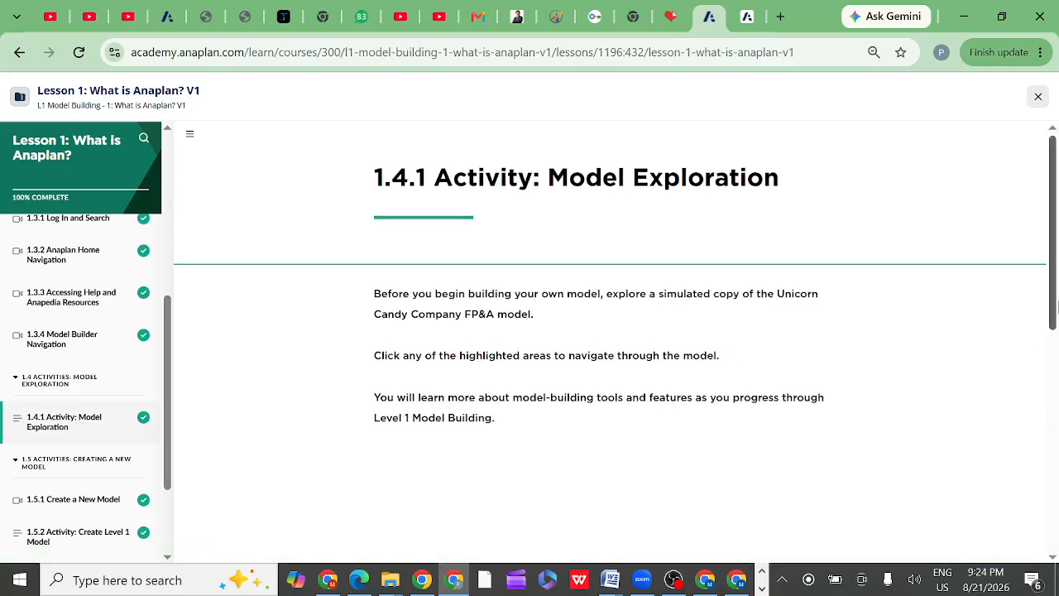
mouse_move(1054, 306)
left_mouse_down()
mouse_move(1055, 494)
mouse_move(1056, 293)
left_mouse_up()
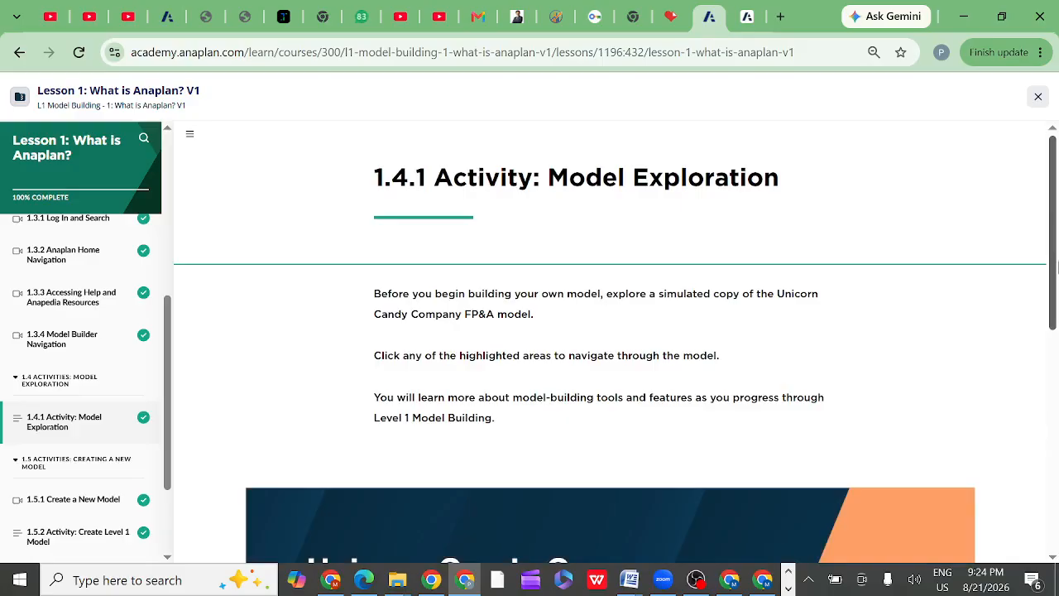
left_click_drag(1055, 266, 1057, 521)
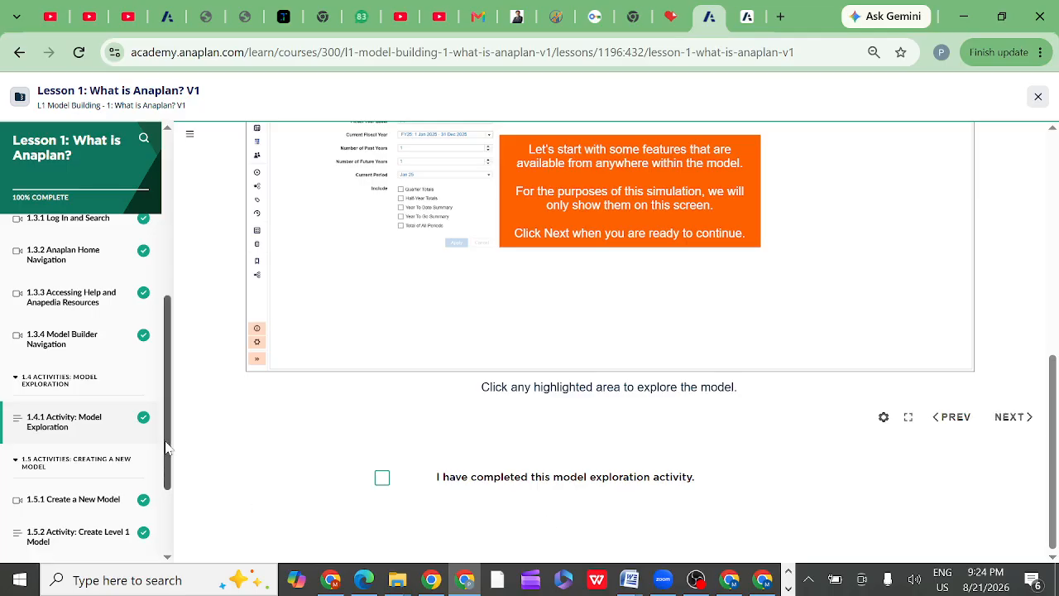
left_click_drag(166, 444, 166, 510)
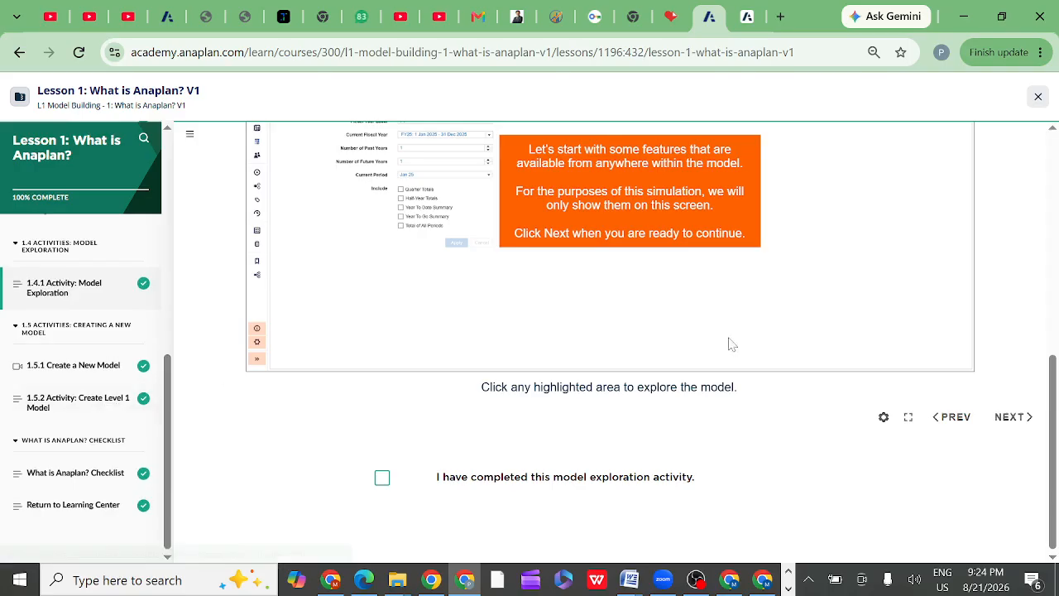
Advance the model exploration simulation through the Time and Versions panes to the Model Map pane.
scroll(1052, 446, "up", 2)
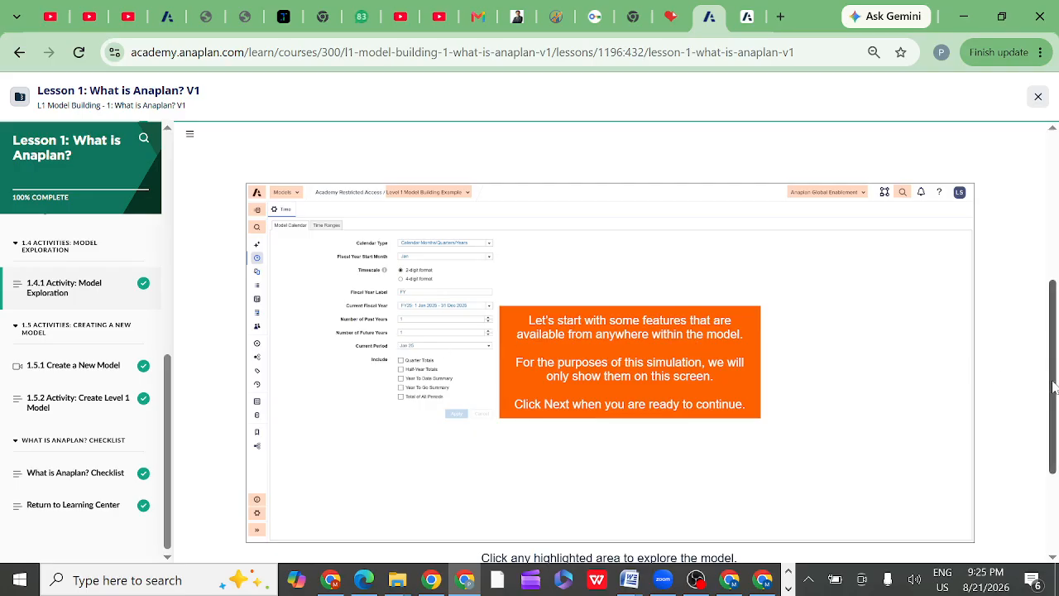
scroll(1054, 387, "down", 2)
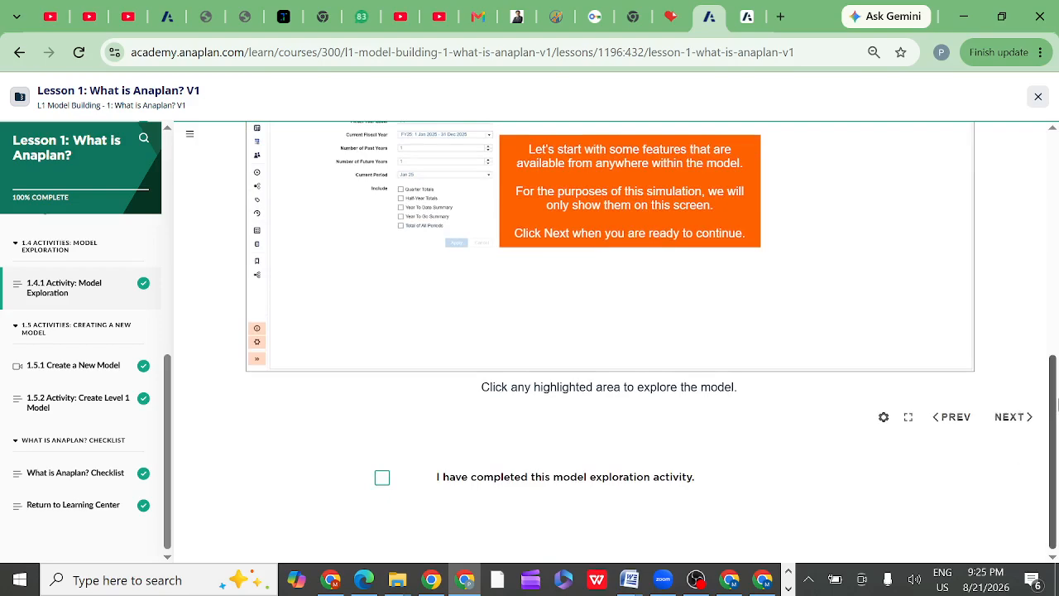
left_click(1031, 420)
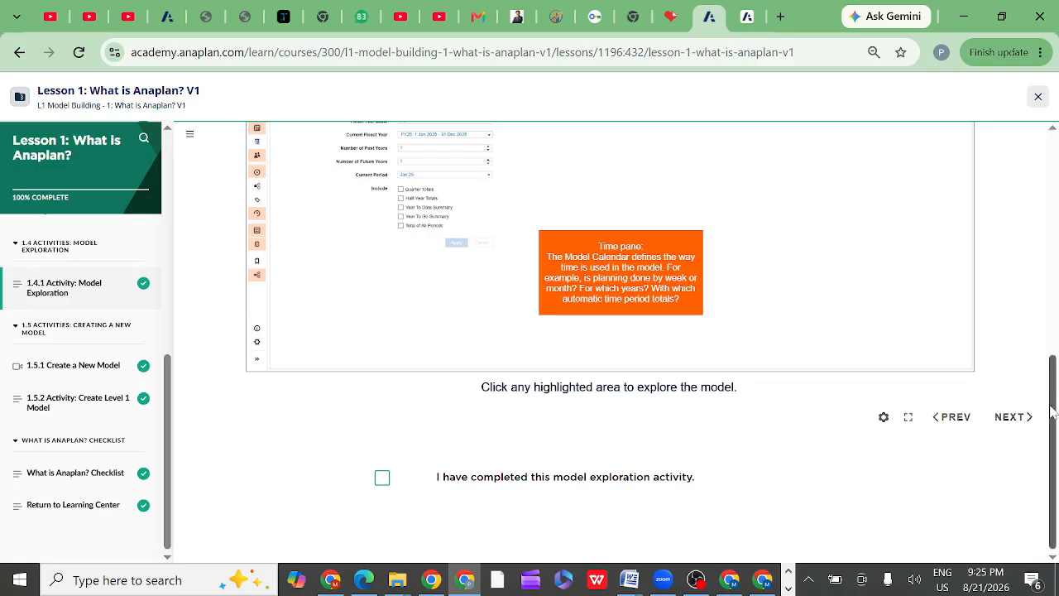
mouse_move(1050, 408)
left_mouse_down()
mouse_move(1053, 365)
mouse_move(1054, 413)
left_mouse_up()
left_click(1030, 420)
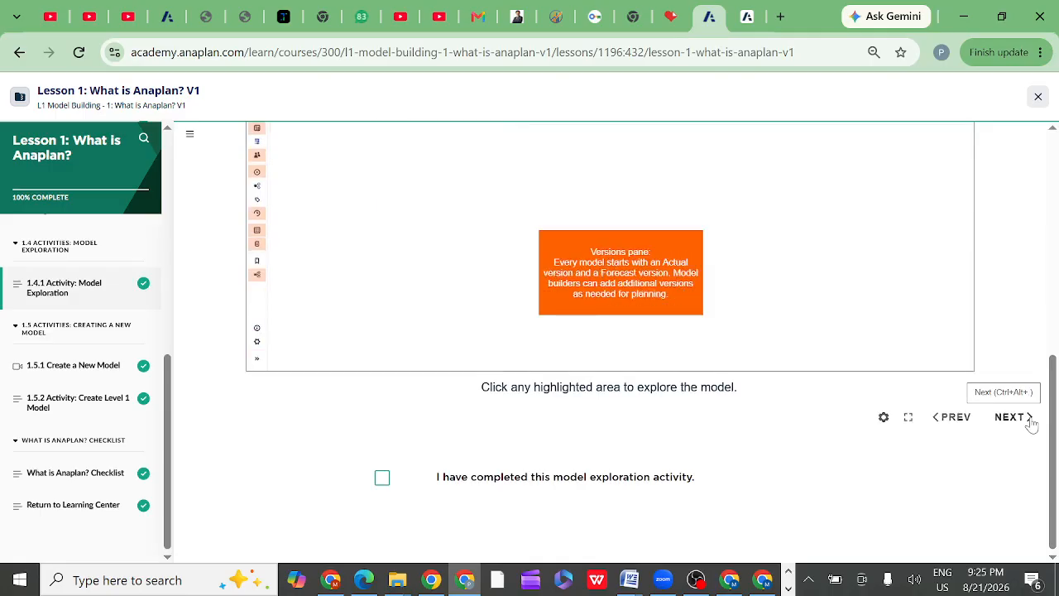
left_click_drag(1052, 421, 1053, 384)
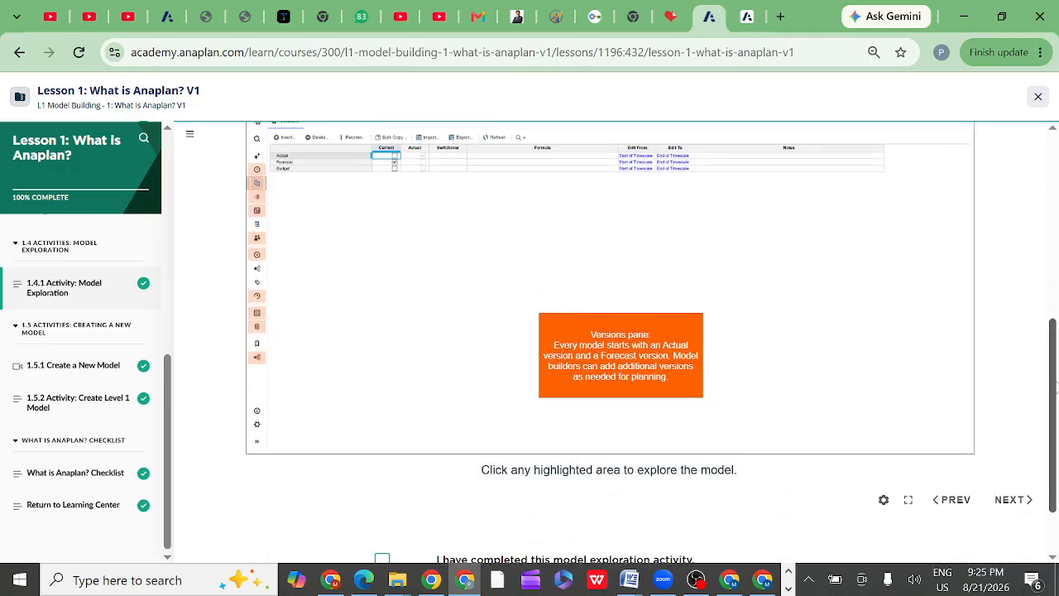
left_click(1028, 503)
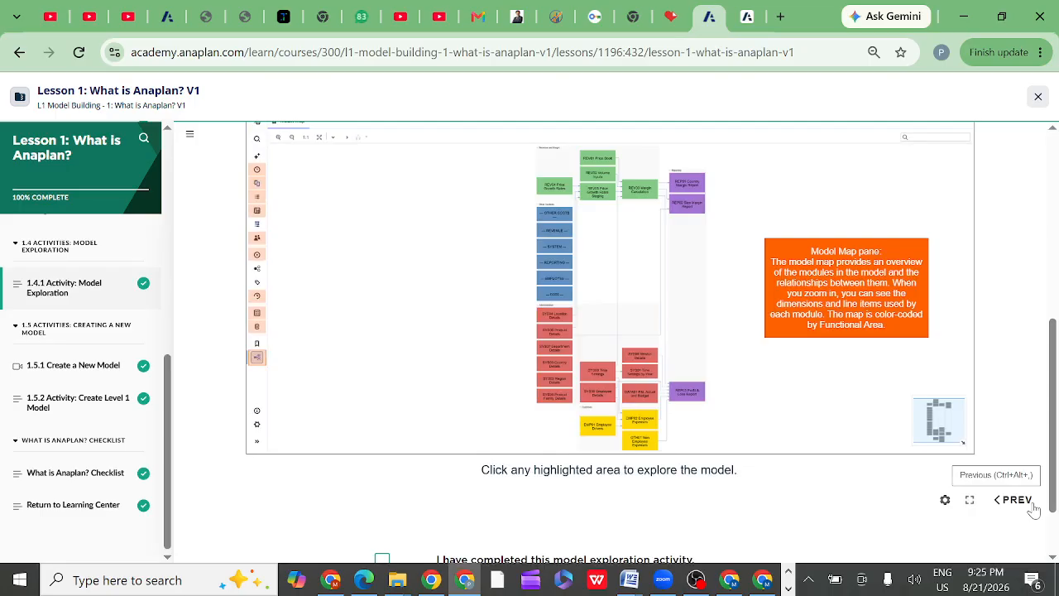
scroll(1052, 503, "down", 1)
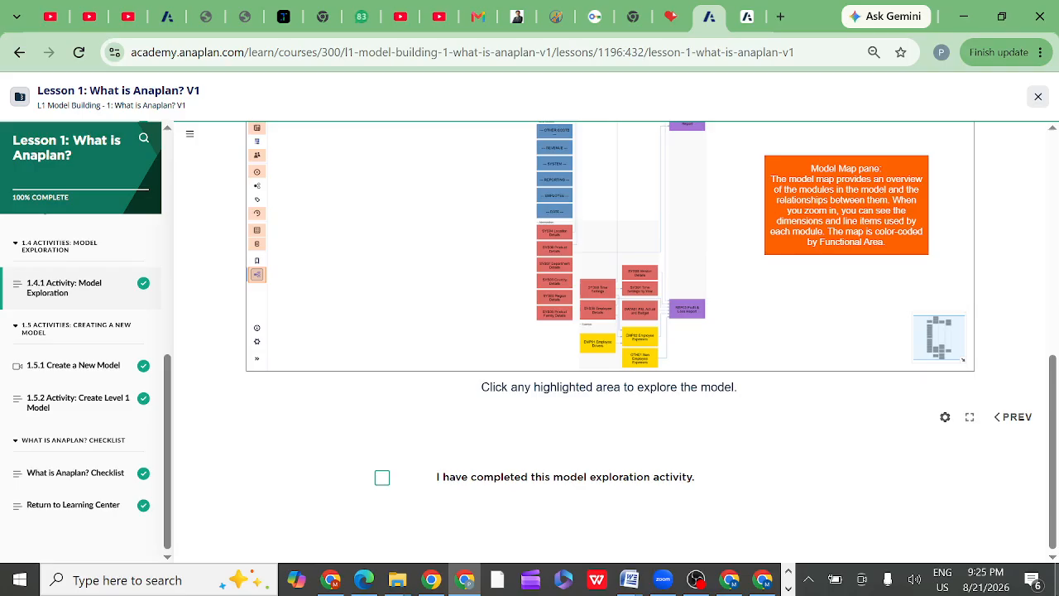
left_click(696, 579)
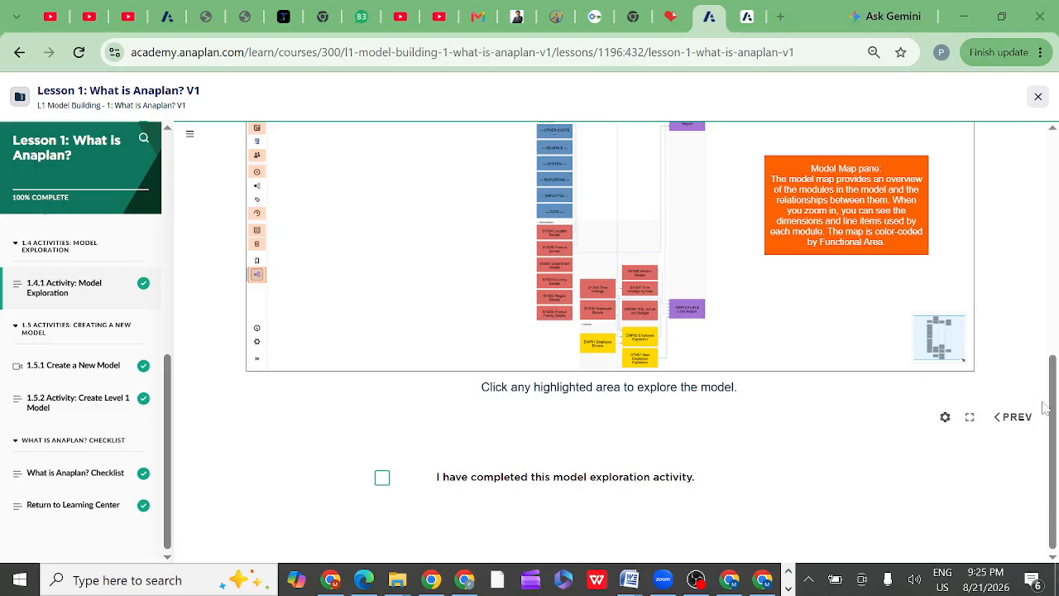
mouse_move(1053, 419)
left_mouse_down()
mouse_move(1052, 325)
mouse_move(1053, 424)
left_mouse_up()
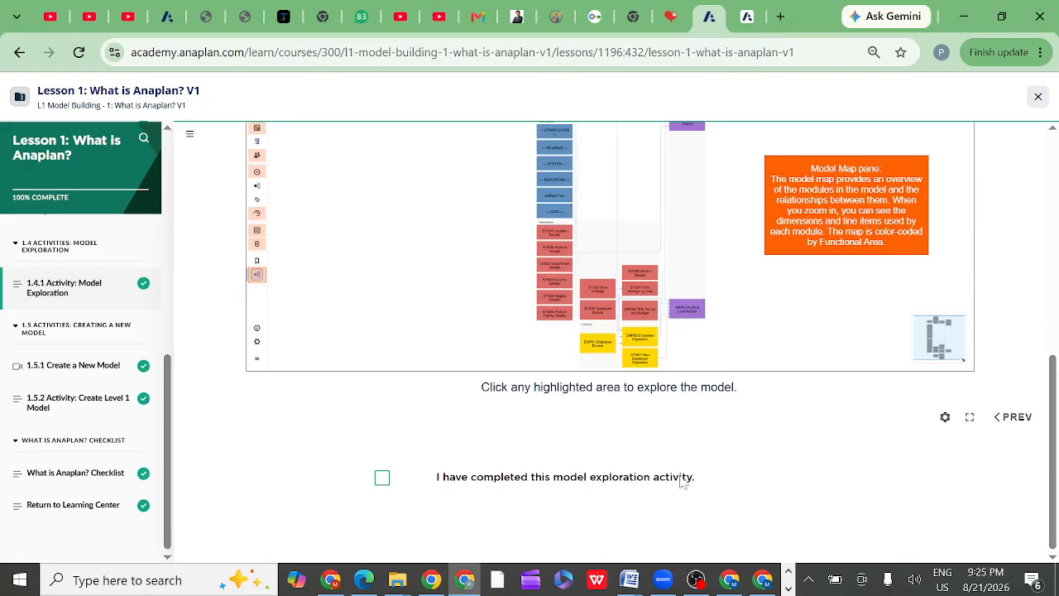
View the "1.5.1 Create a New Model" lesson and read the instructions in "1.5.2 Activity: Create Level 1 Model".
left_click(103, 370)
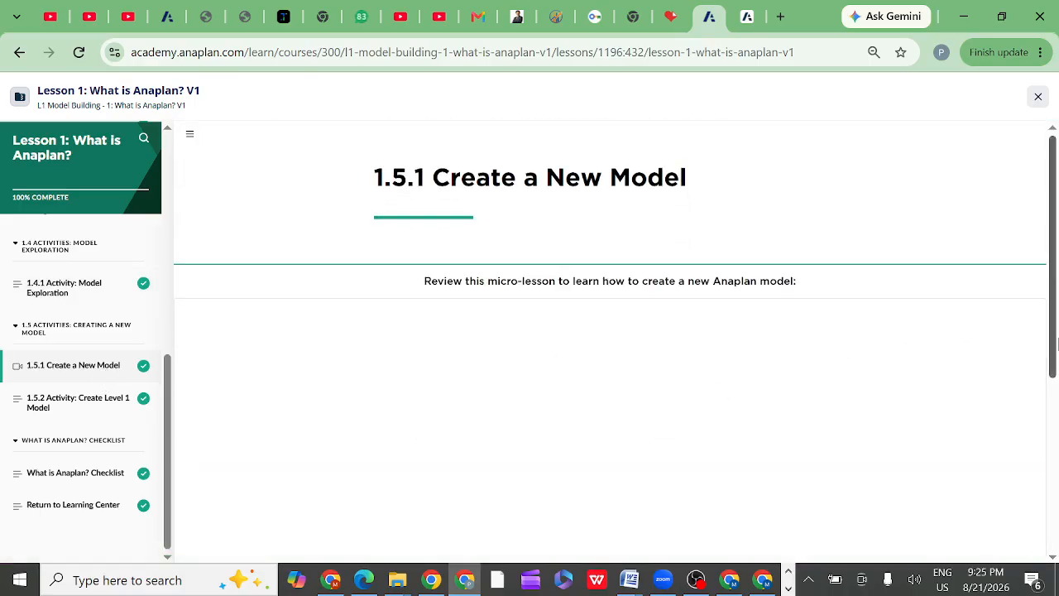
left_click_drag(1055, 339, 1056, 517)
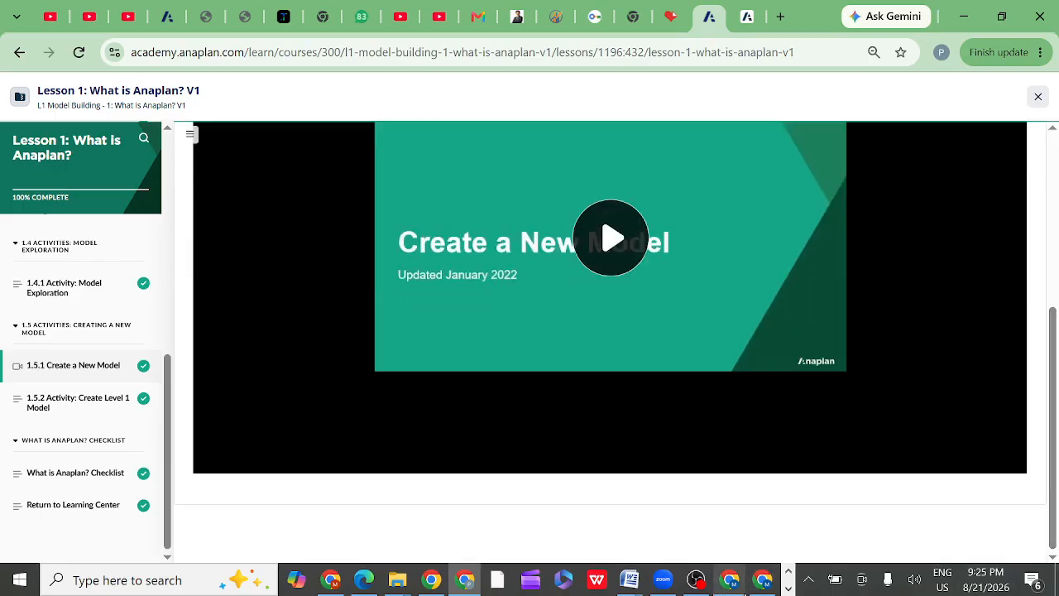
left_click(111, 407)
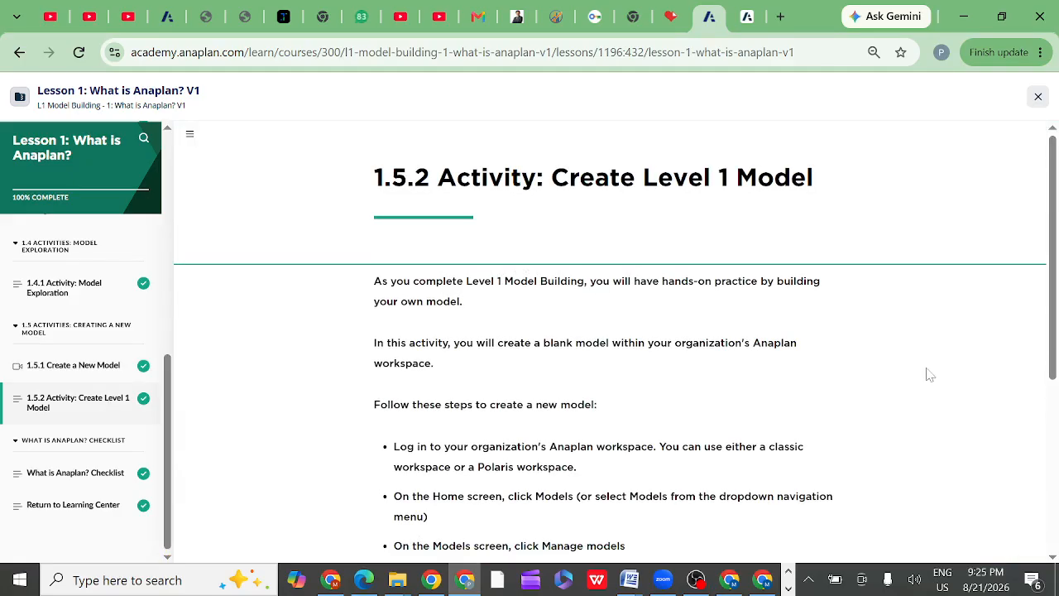
left_click_drag(1050, 338, 1053, 538)
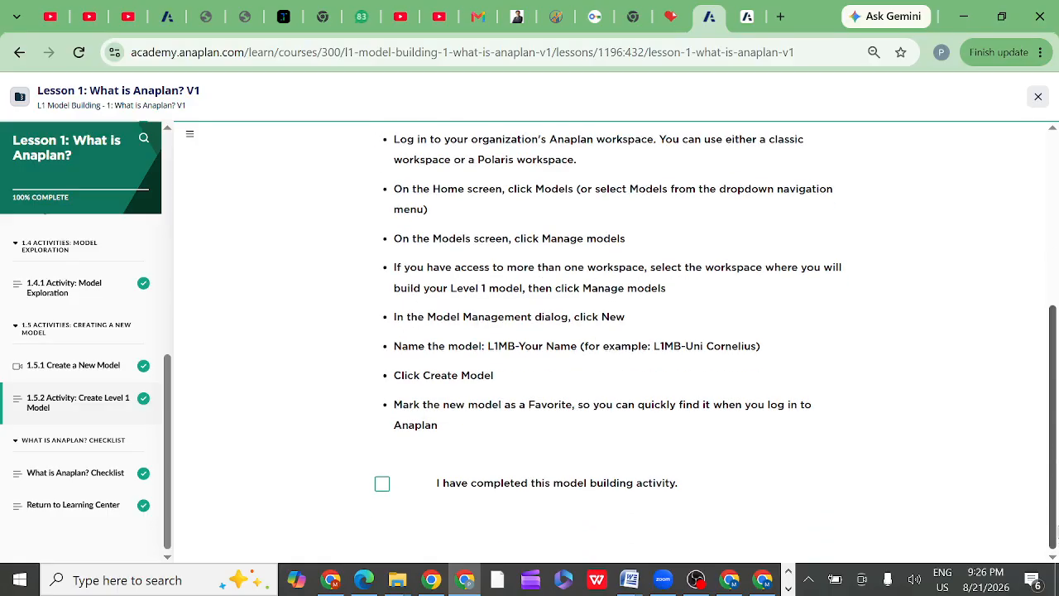
left_click_drag(1053, 494, 1053, 542)
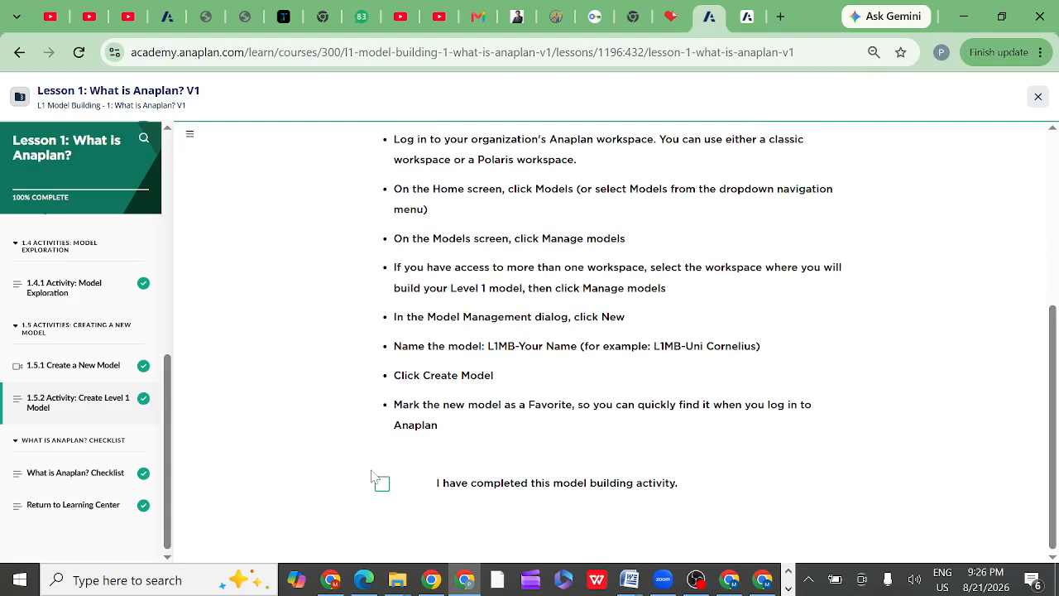
Switch to the live Anaplan workspace, return to its home page and open model management from the full list of models.
left_click(747, 19)
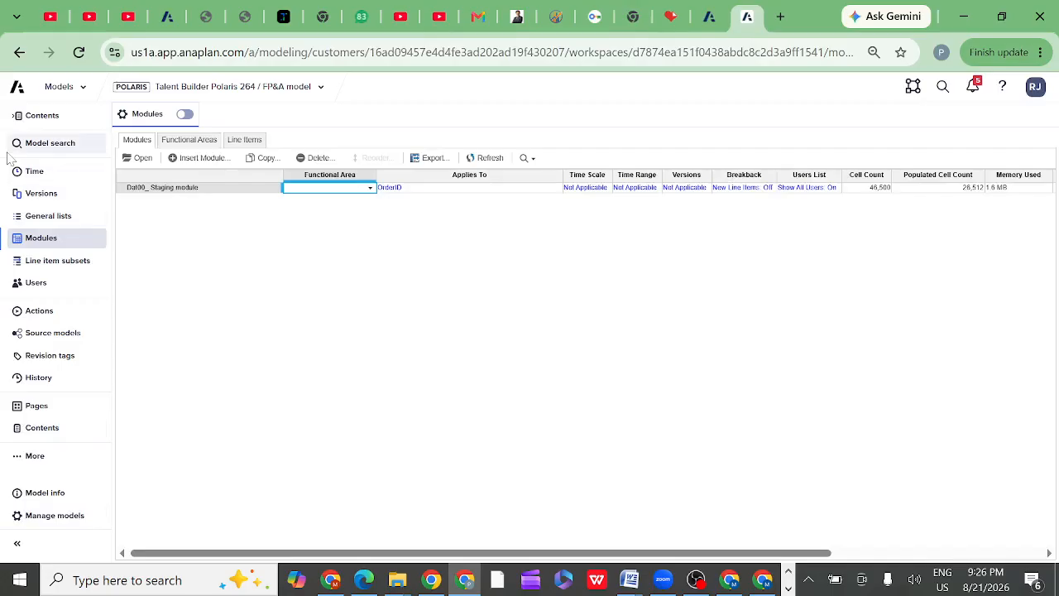
left_click(16, 89)
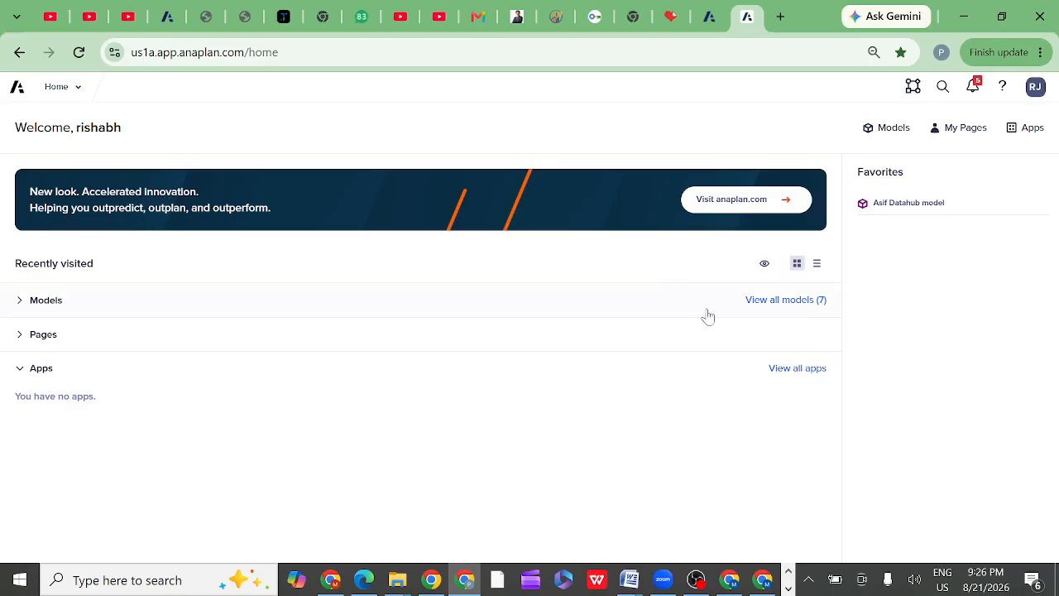
left_click(892, 134)
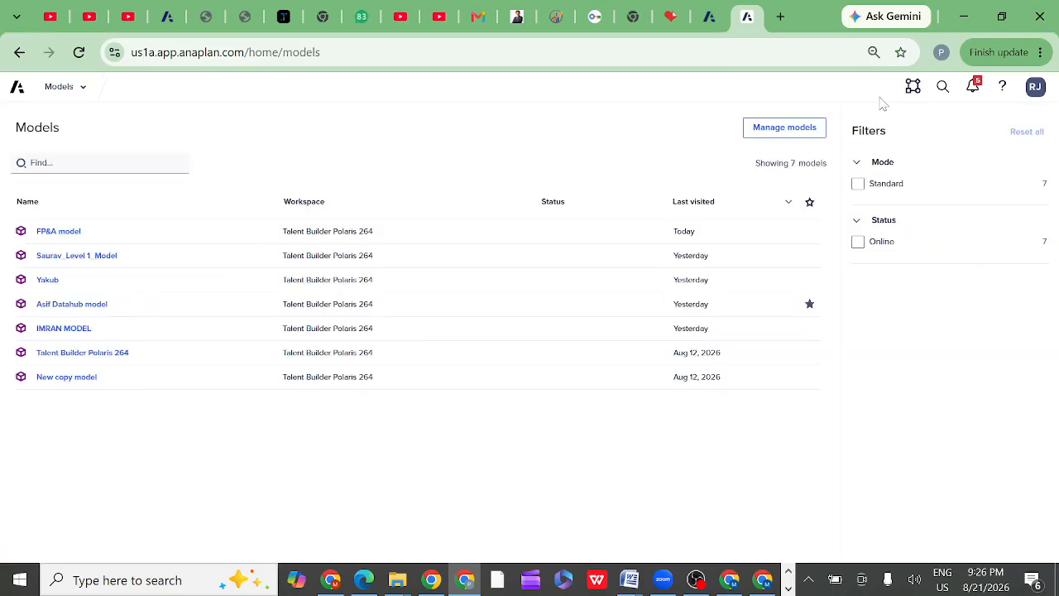
left_click(783, 135)
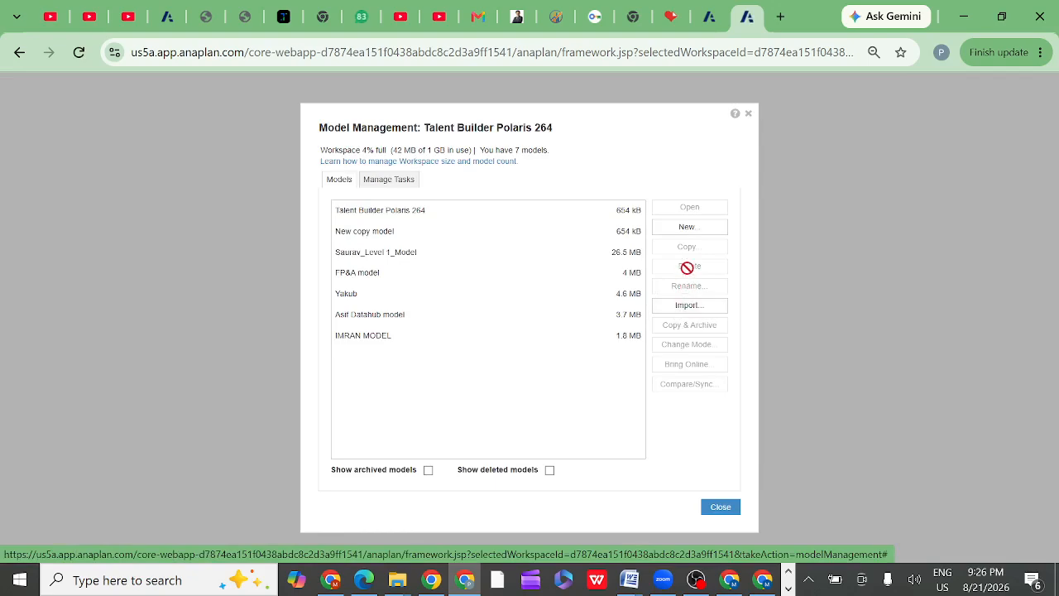
Create a new model named with the owner's first name followed by "L1 model".
left_click(686, 234)
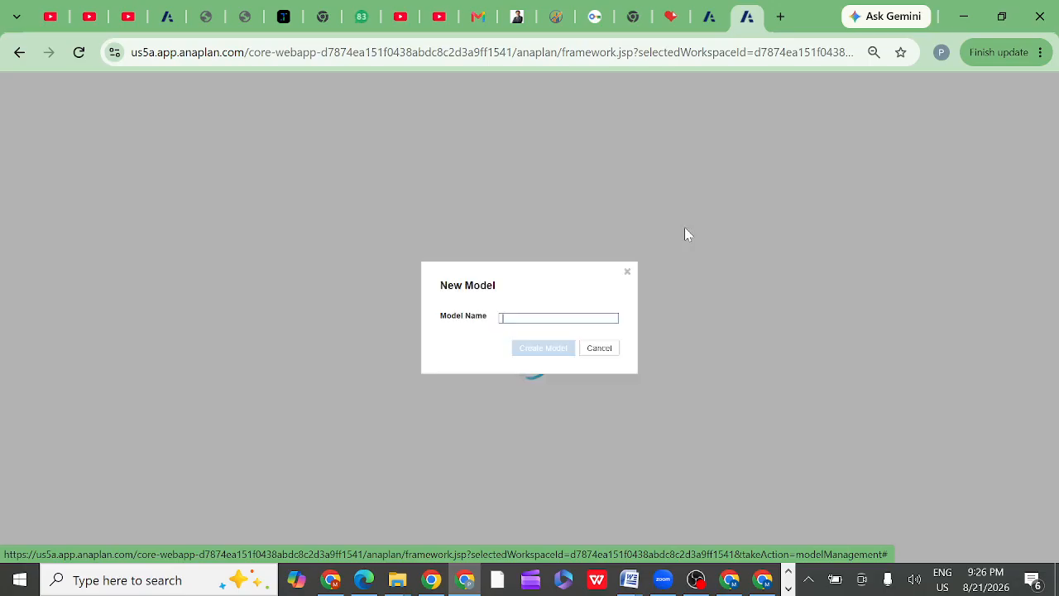
type("Asif L1")
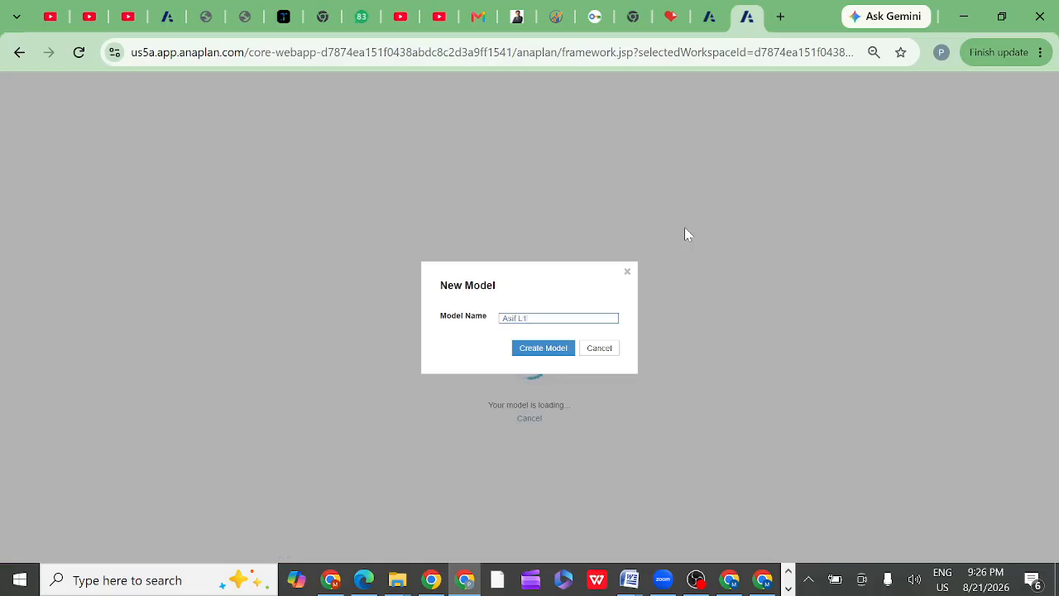
type(" model")
left_click(539, 351)
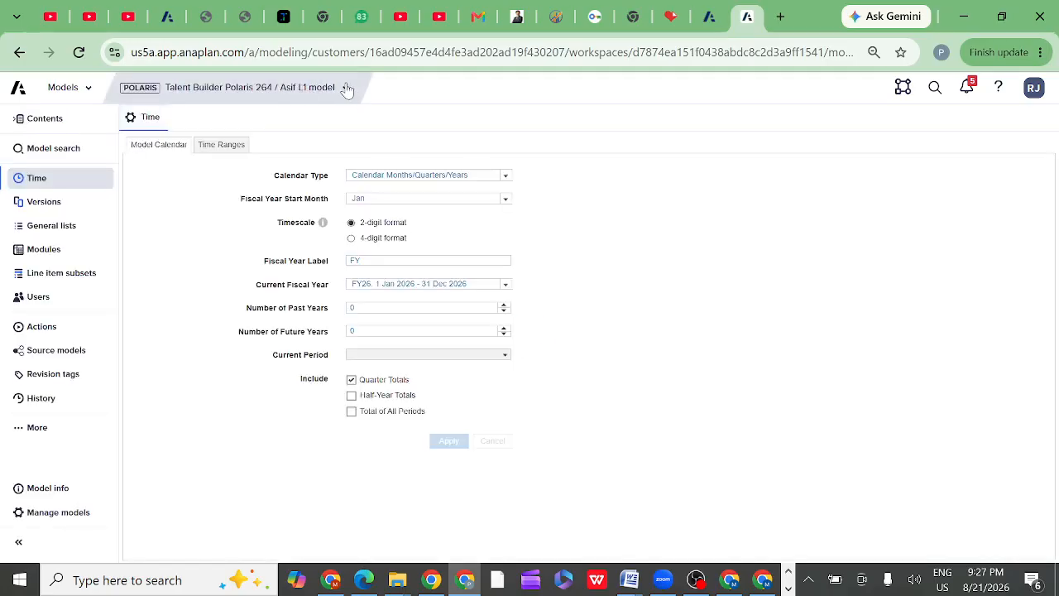
Switch to the existing Level 1 model in the workspace and view its general lists, modules and time settings.
left_click(347, 90)
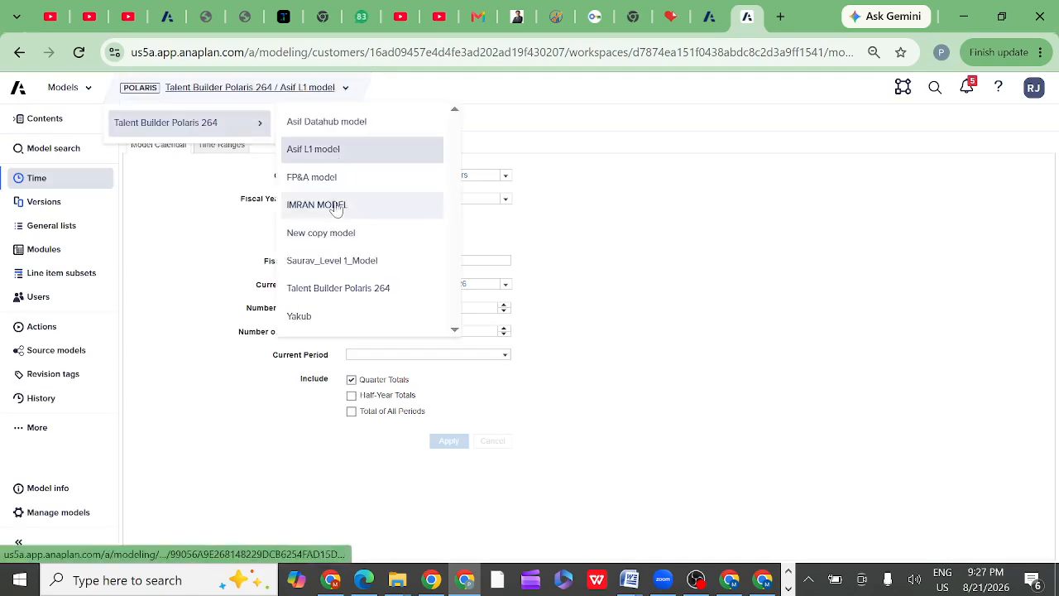
left_click(345, 263)
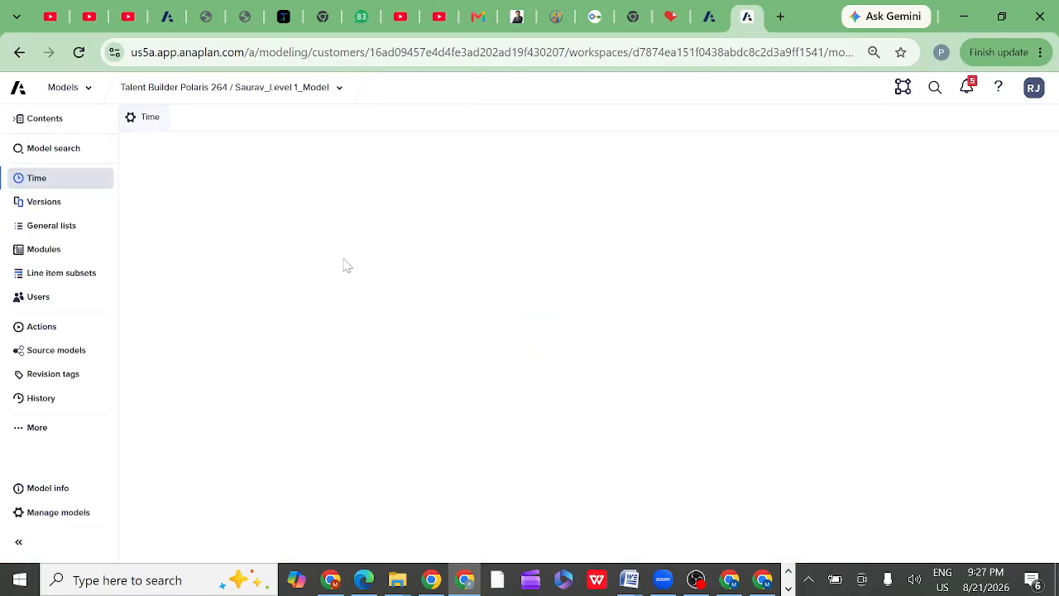
left_click(52, 226)
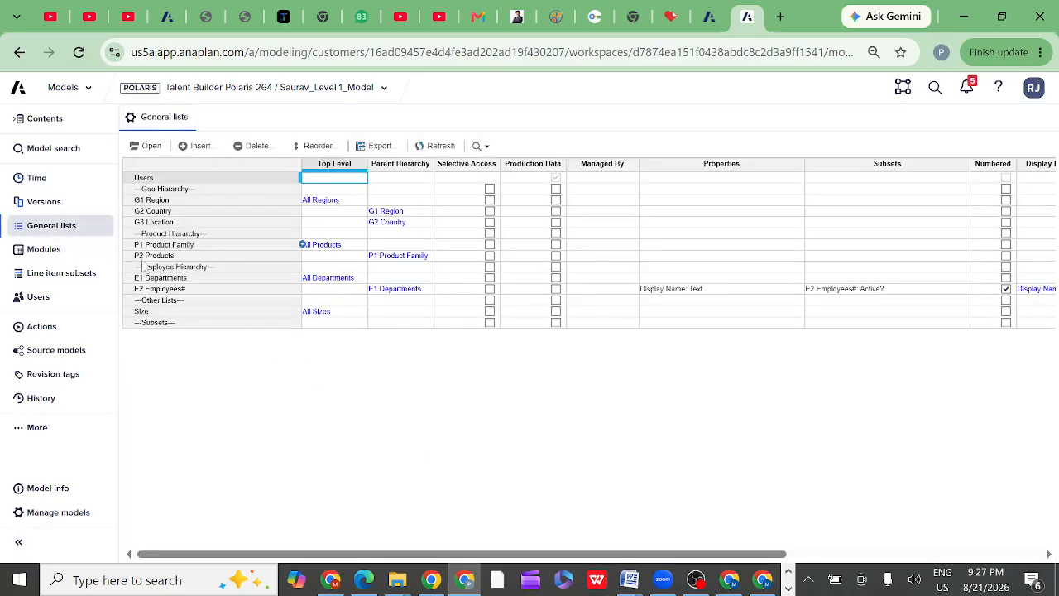
left_click(66, 252)
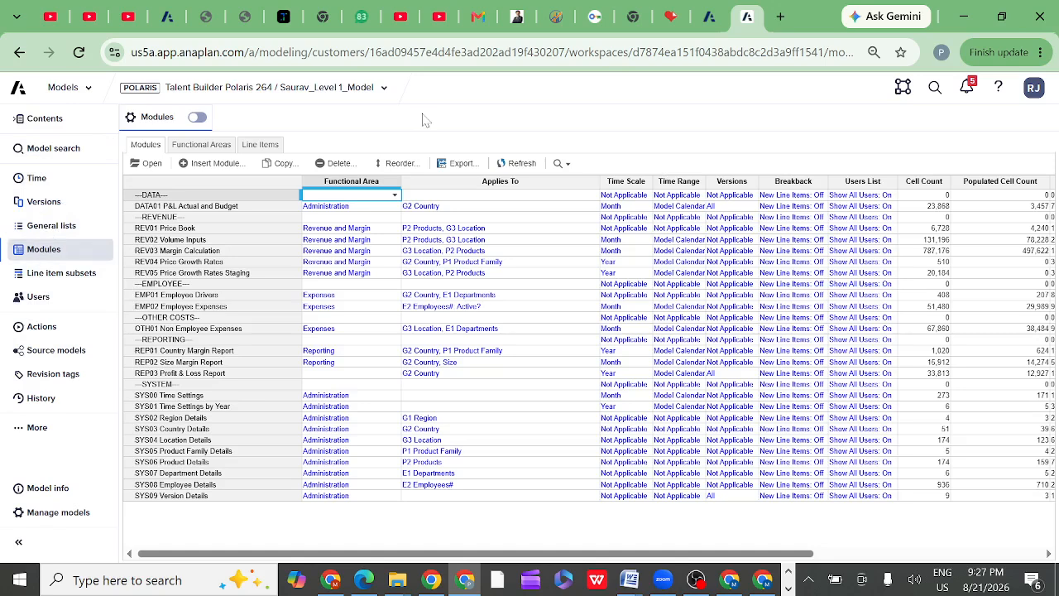
left_click(56, 186)
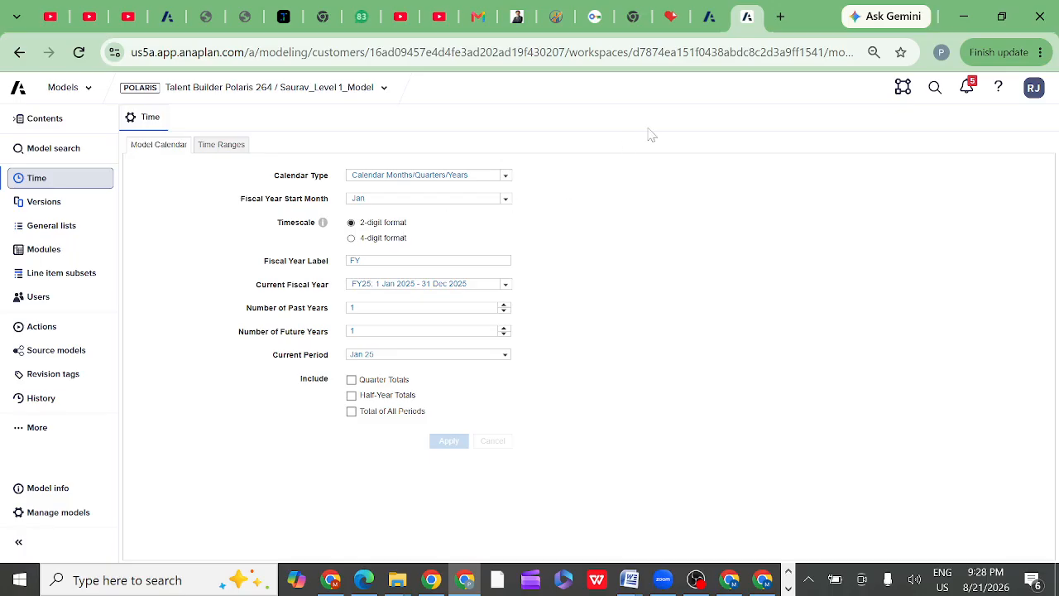
Duplicate the Level 1 model's browser page, then display the model's versions in the original page.
right_click(744, 18)
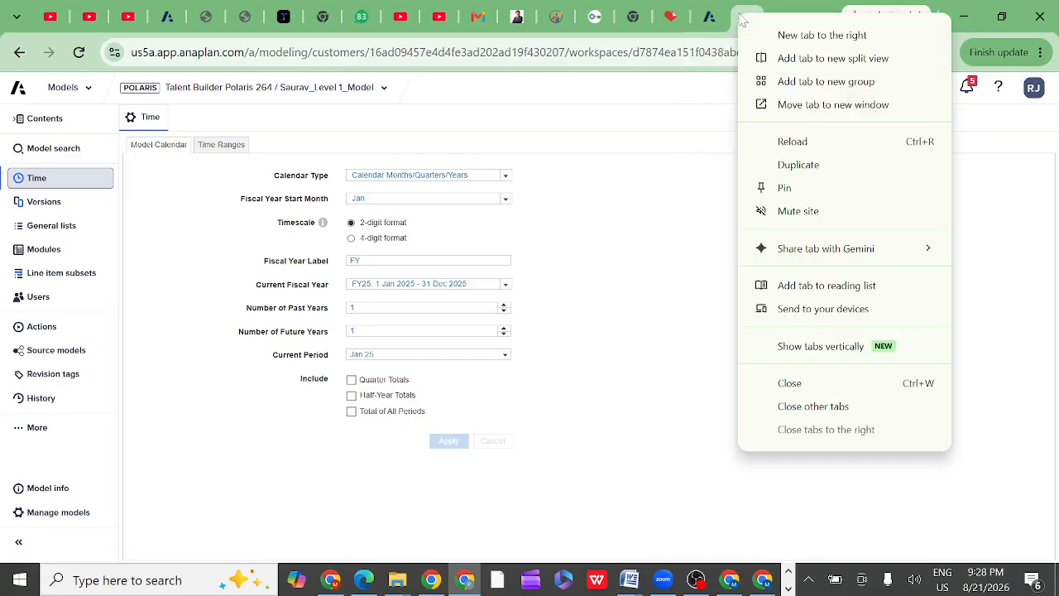
left_click(798, 166)
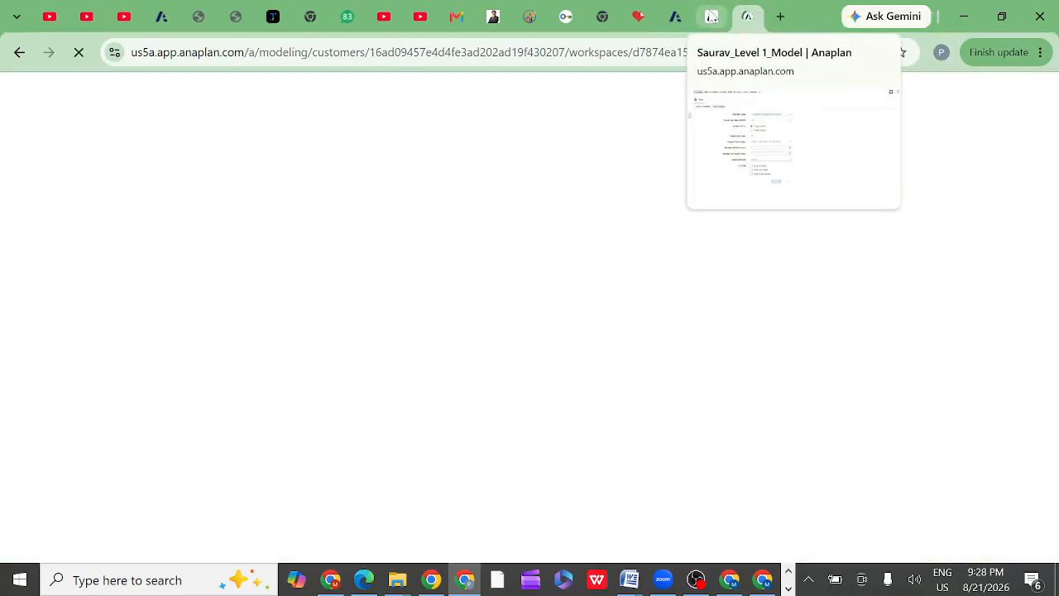
left_click(711, 17)
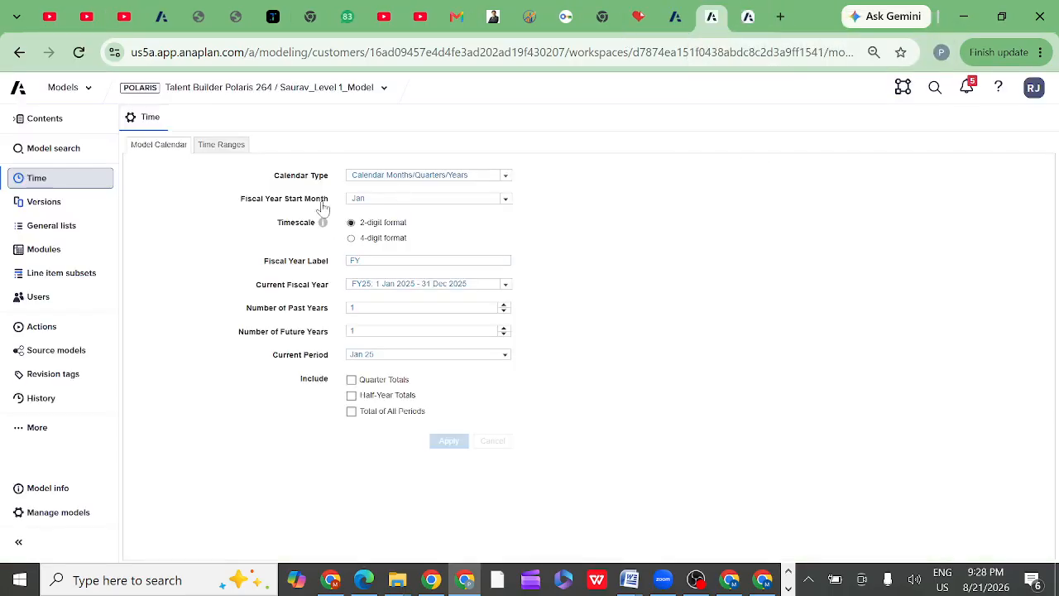
left_click(46, 206)
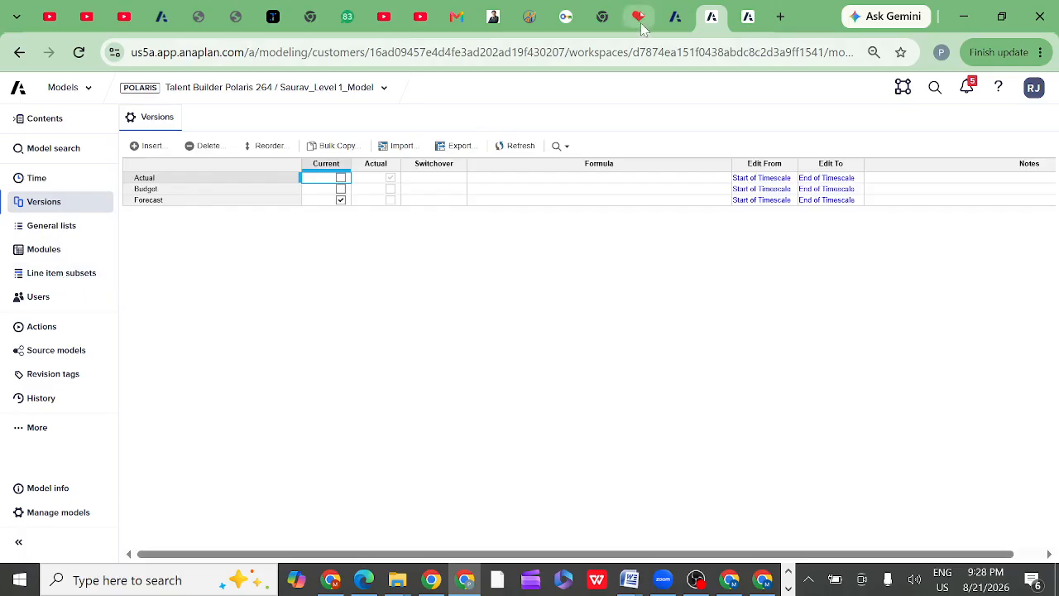
Return to the Academy lesson, open "1.1.1 What is Anaplan?" and start its micro-lesson.
left_click(676, 18)
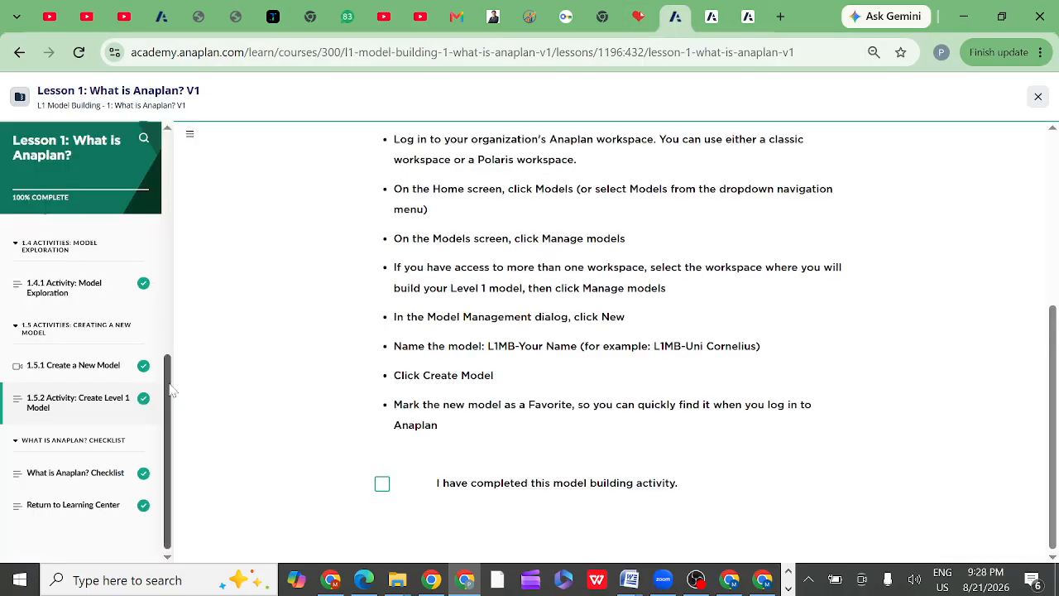
left_click_drag(169, 389, 181, 206)
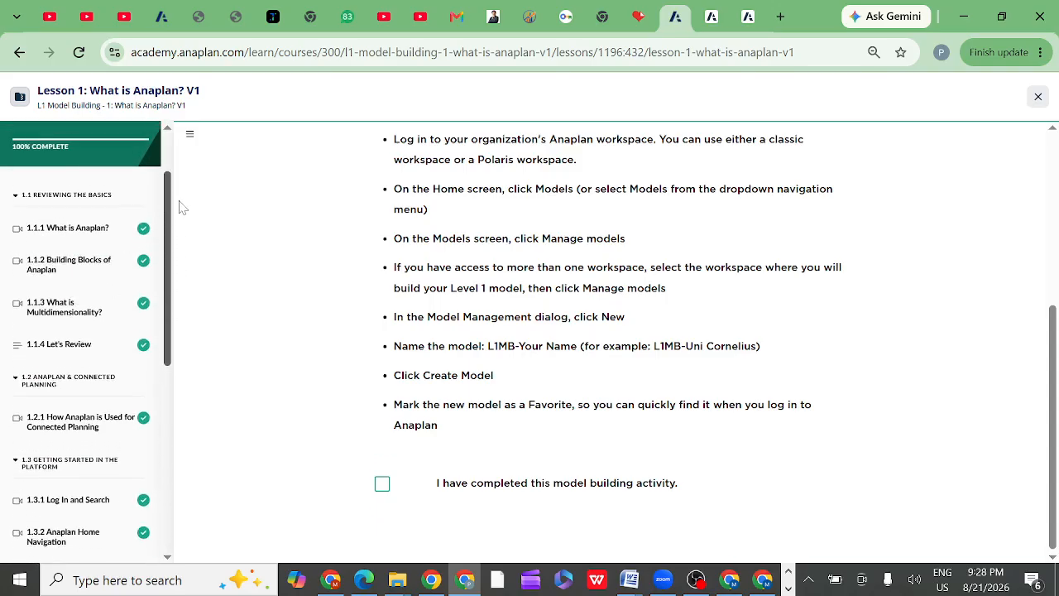
left_click(75, 234)
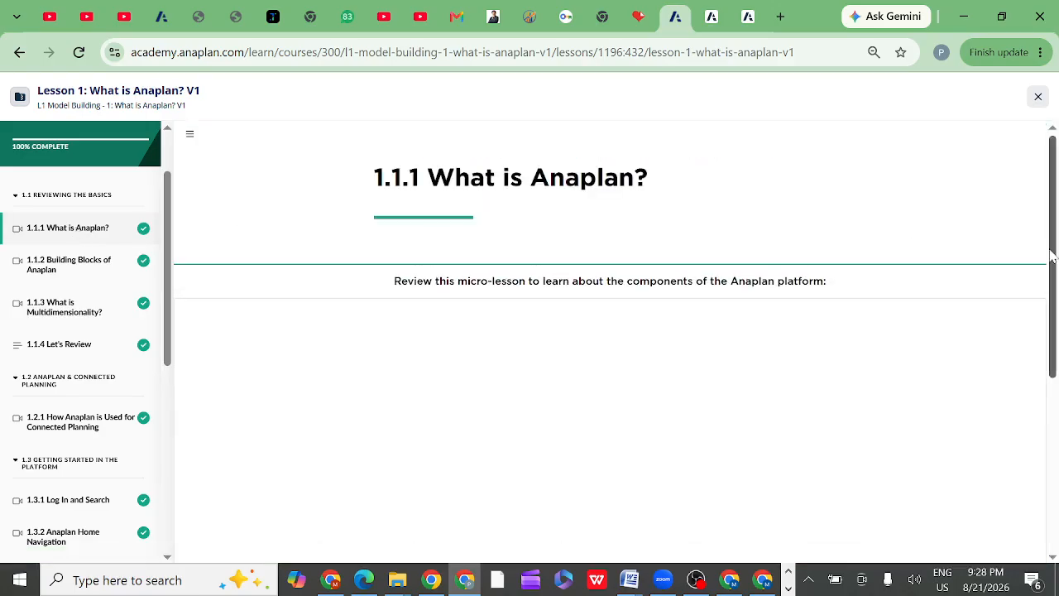
left_click_drag(1052, 257, 1056, 415)
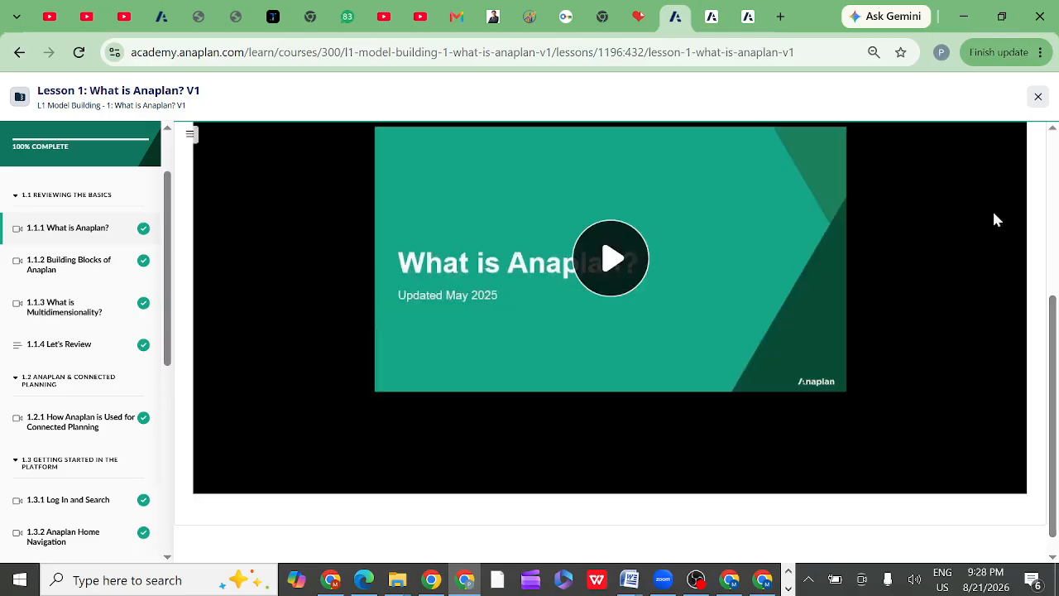
left_click(614, 264)
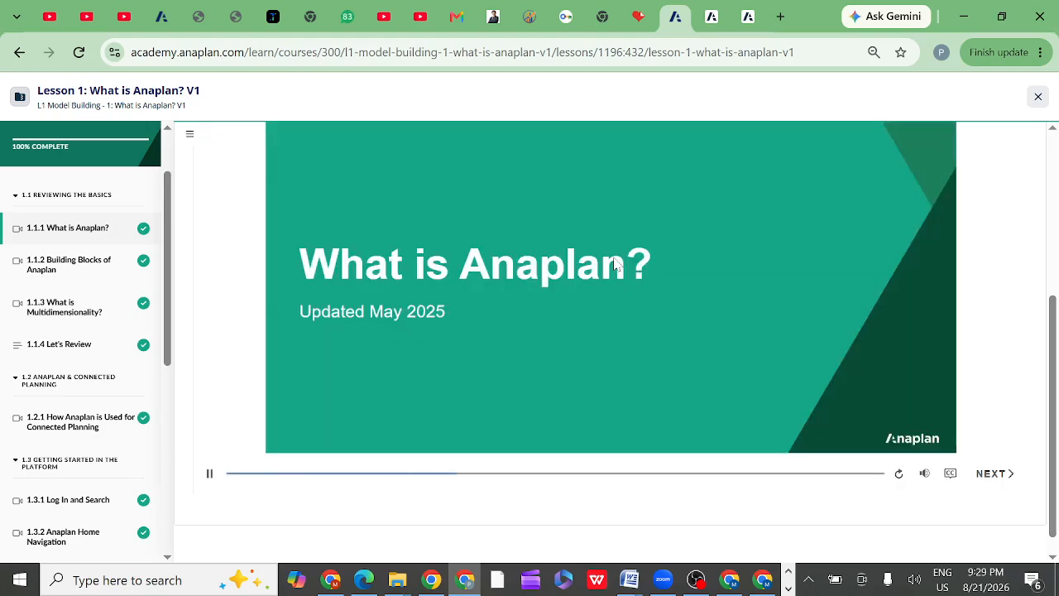
Toggle the micro-lesson's captions and advance past the introduction to the slide of platform components.
left_click(950, 478)
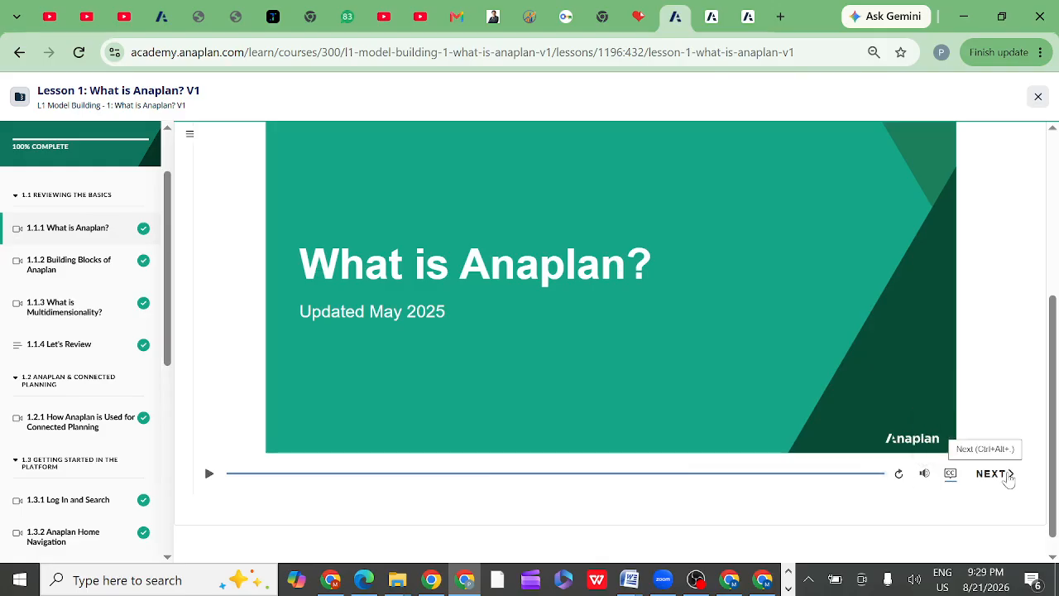
left_click(992, 473)
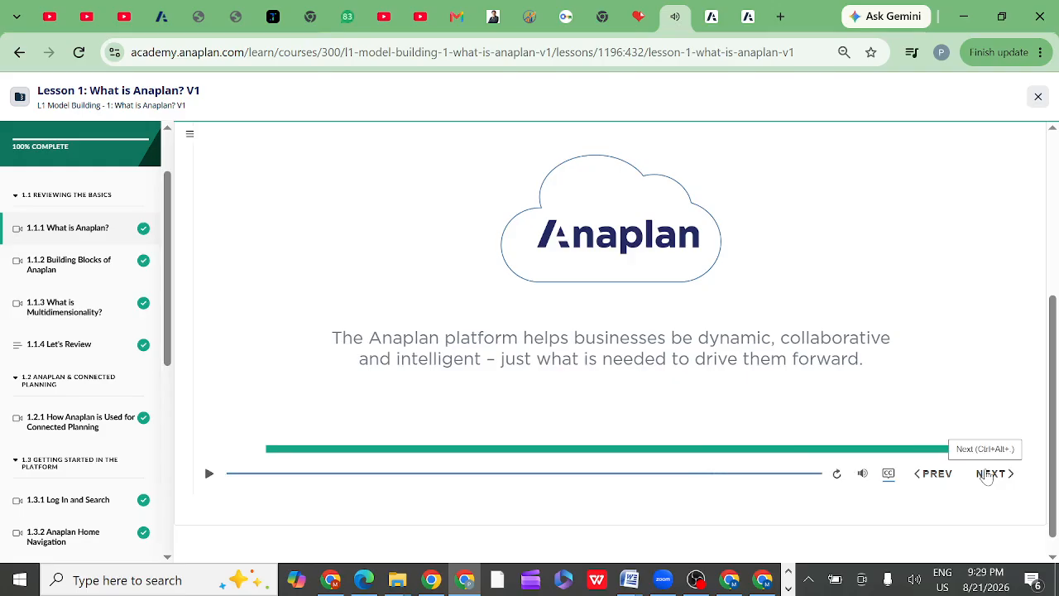
left_click(1007, 479)
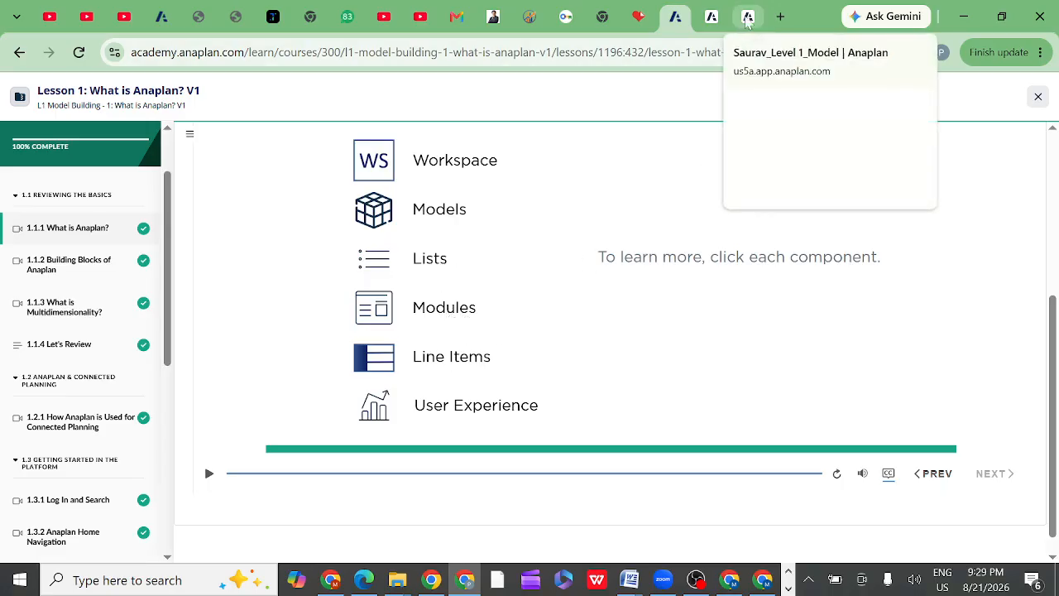
In the duplicated Anaplan page, go to the home page and view the full list of models.
left_click(747, 17)
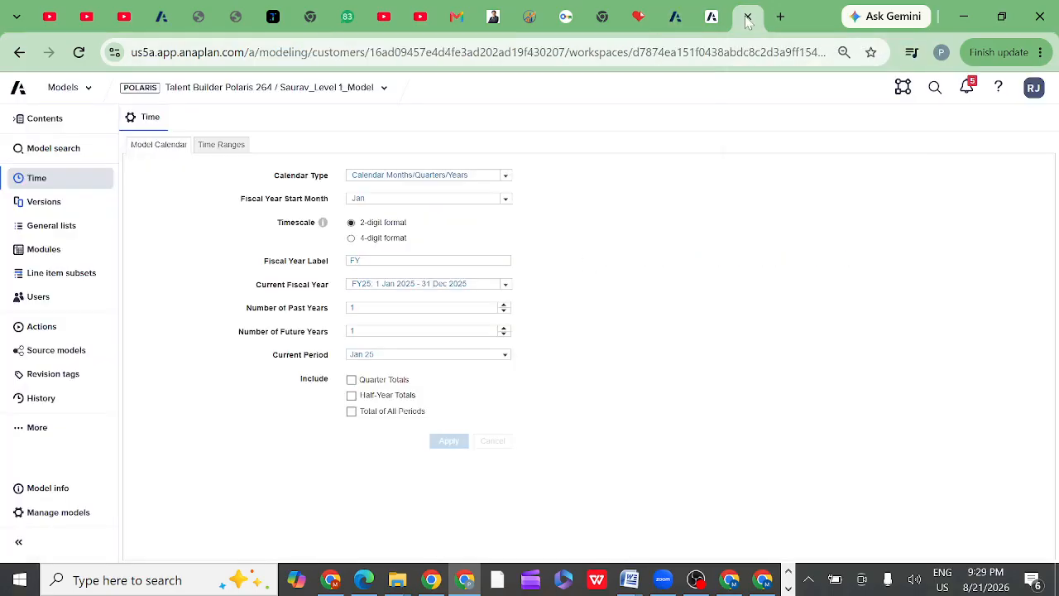
left_click(17, 89)
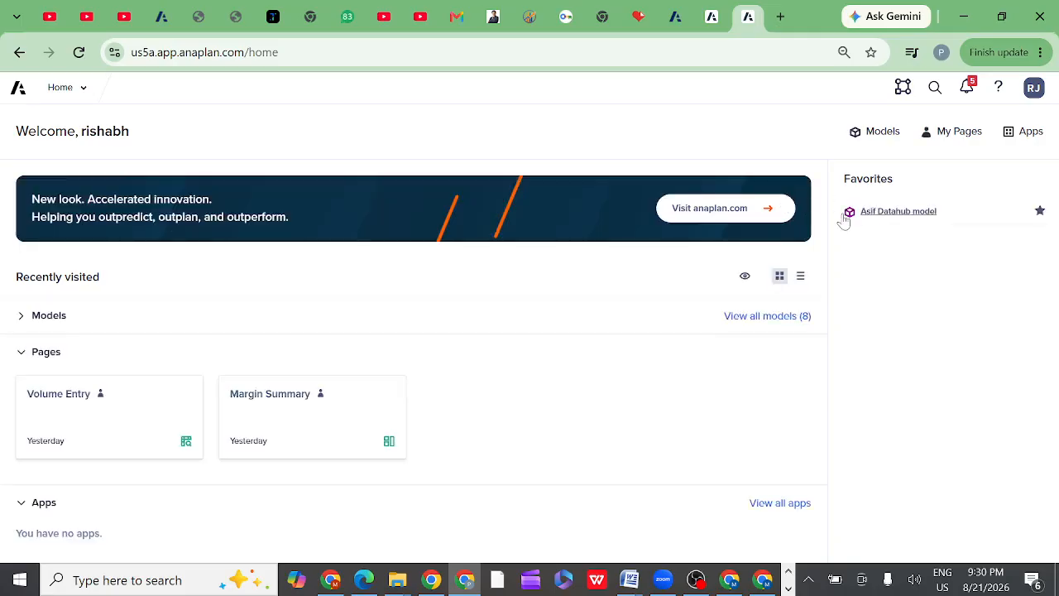
left_click(775, 322)
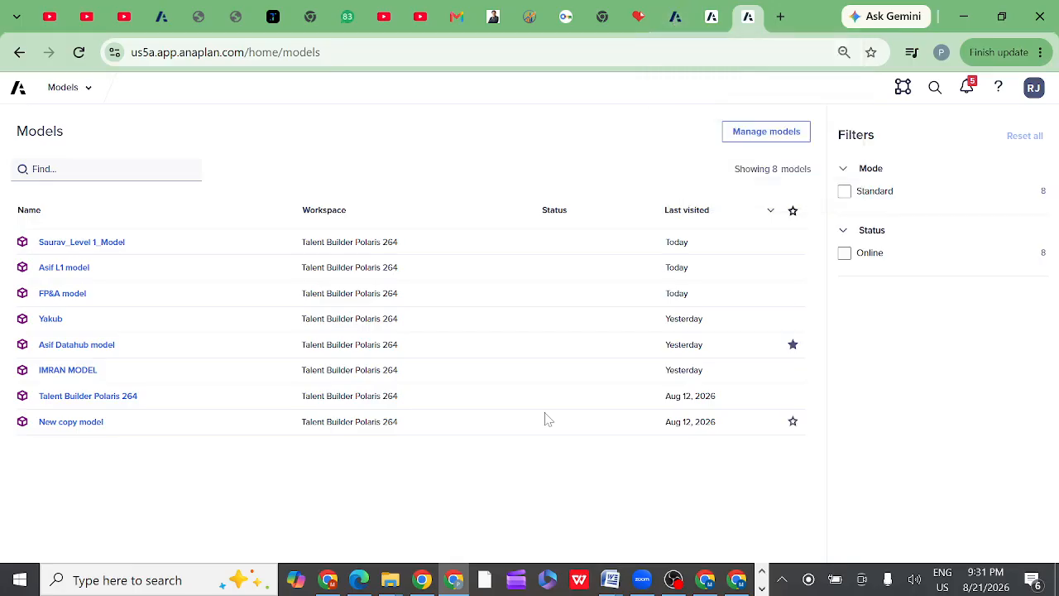
Check the lesson's platform components, then open the existing Level 1 model from the workspace's list of models.
left_click(676, 18)
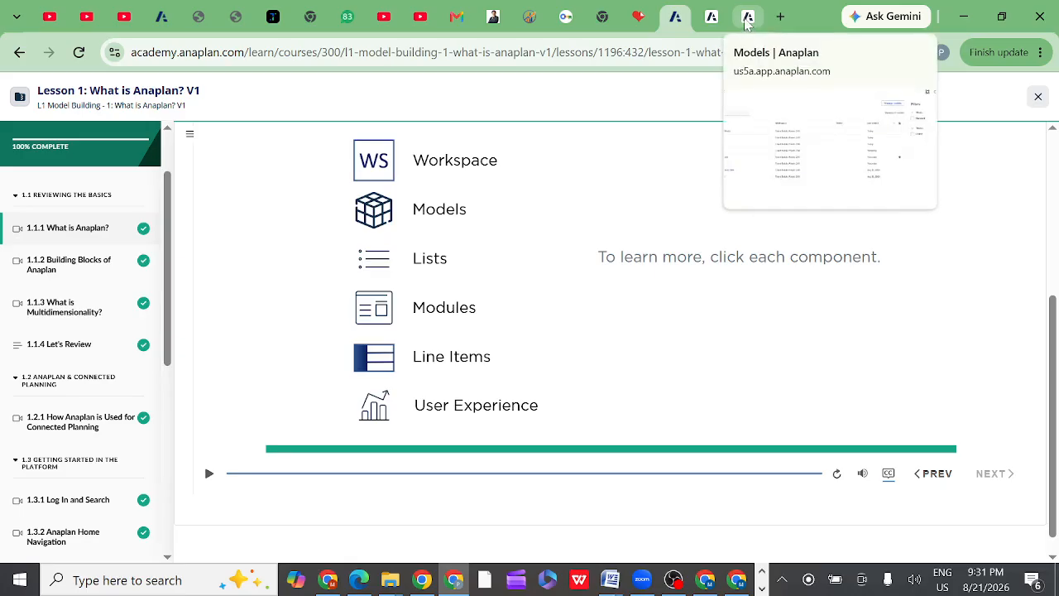
left_click(747, 18)
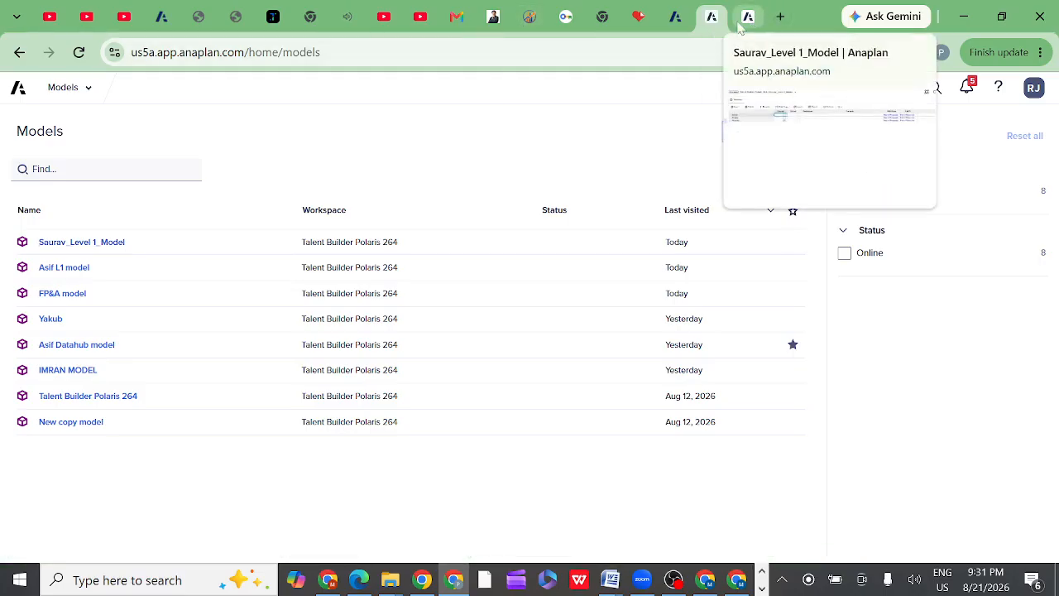
left_click(62, 251)
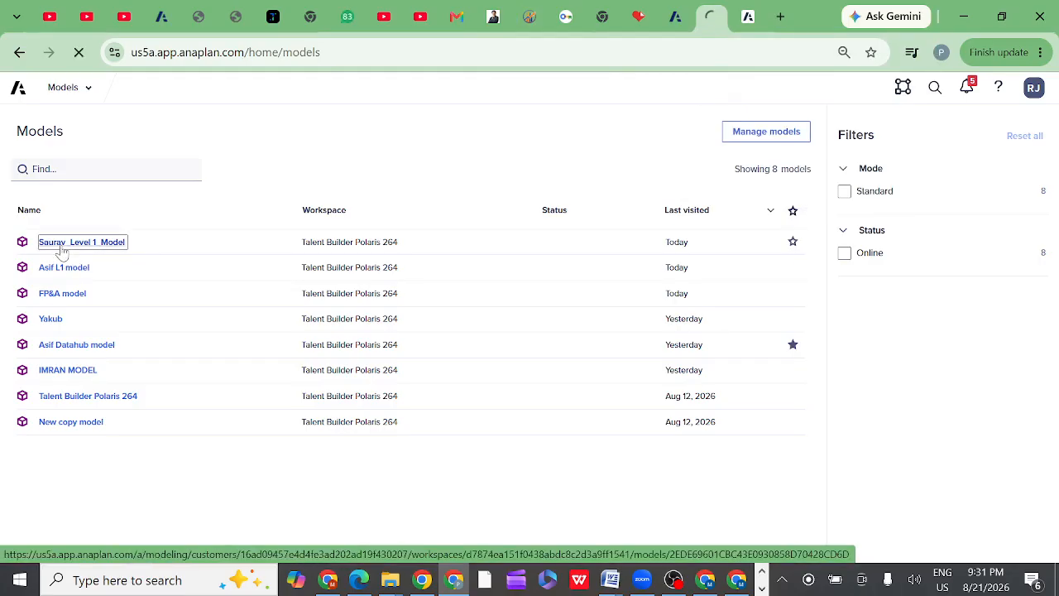
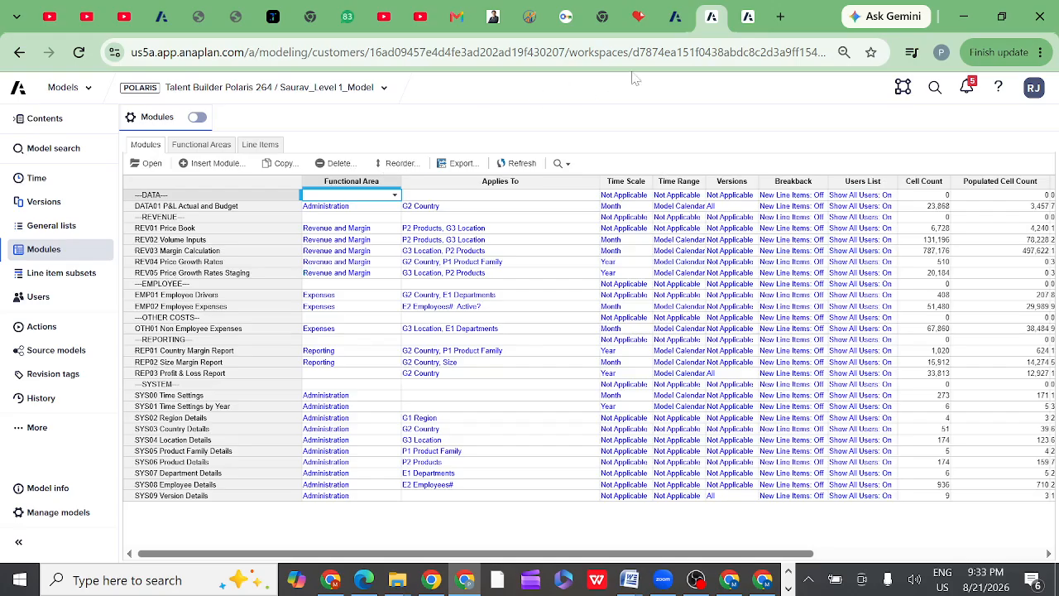
Compare the lesson's platform components with the modules of the live Level 1 model, ending on the lesson slide.
left_click(676, 19)
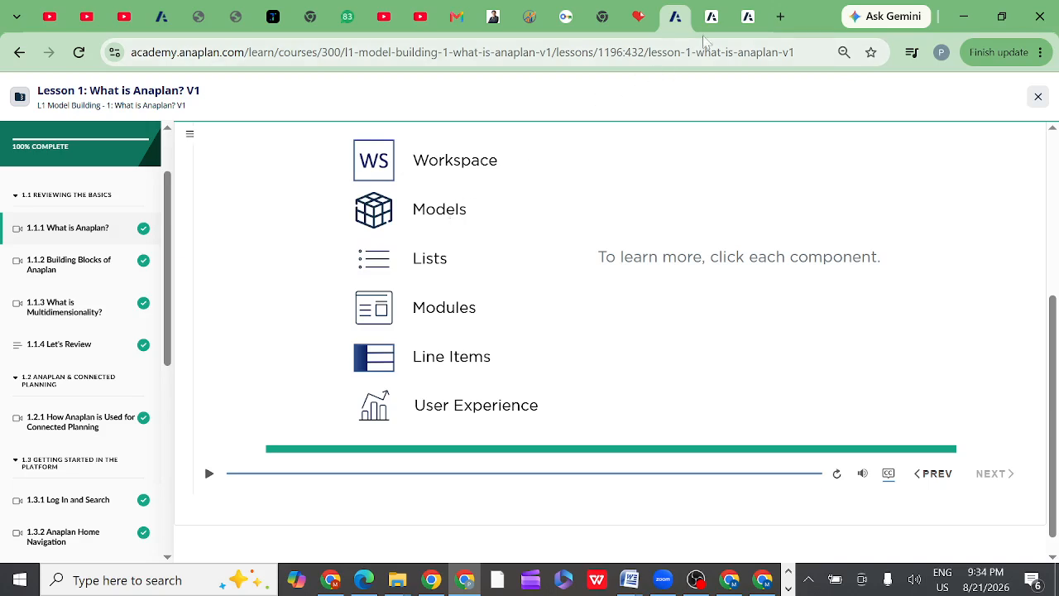
mouse_move(711, 23)
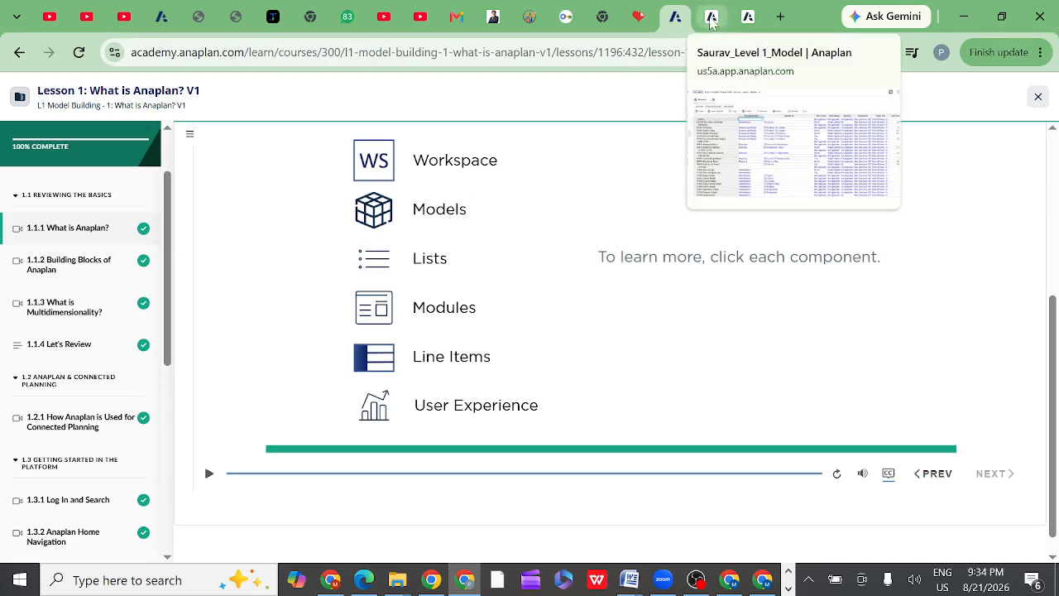
left_click(711, 19)
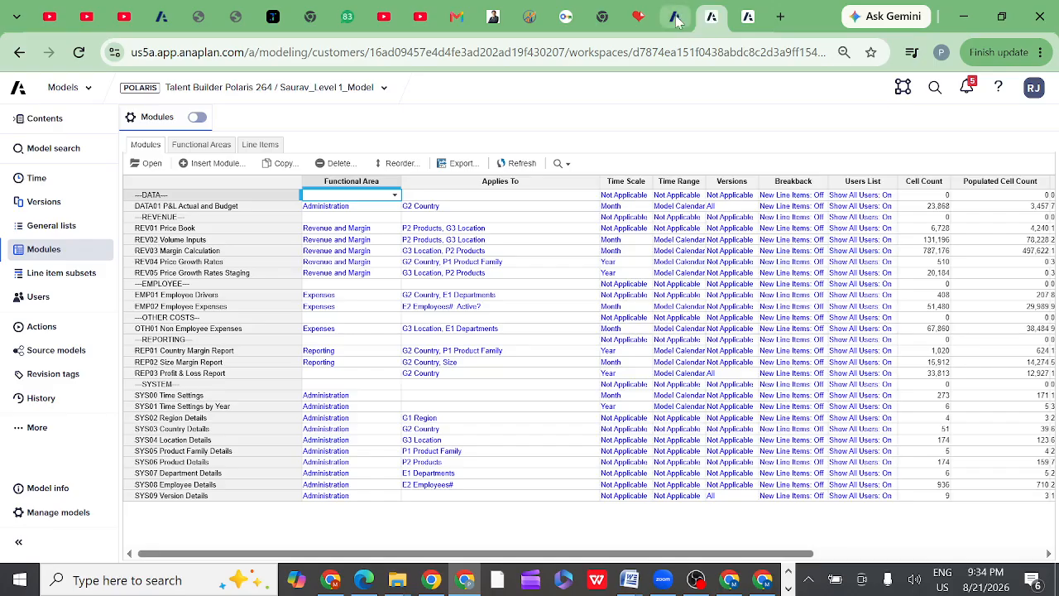
left_click(676, 18)
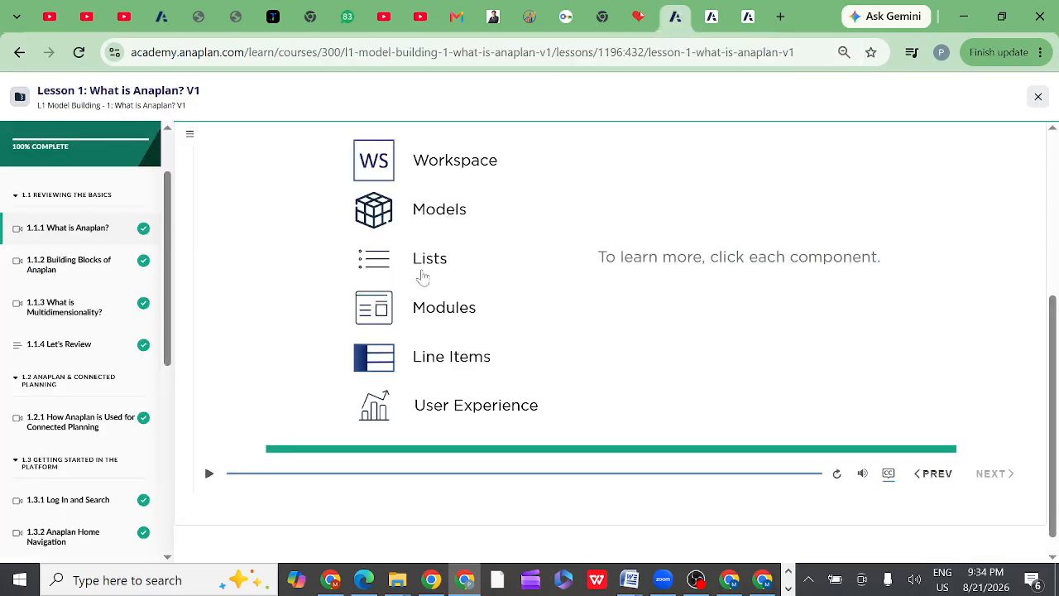
In the live Level 1 model, view the general lists and examine the G1 Region, G2 Country and G3 Location levels.
left_click(713, 17)
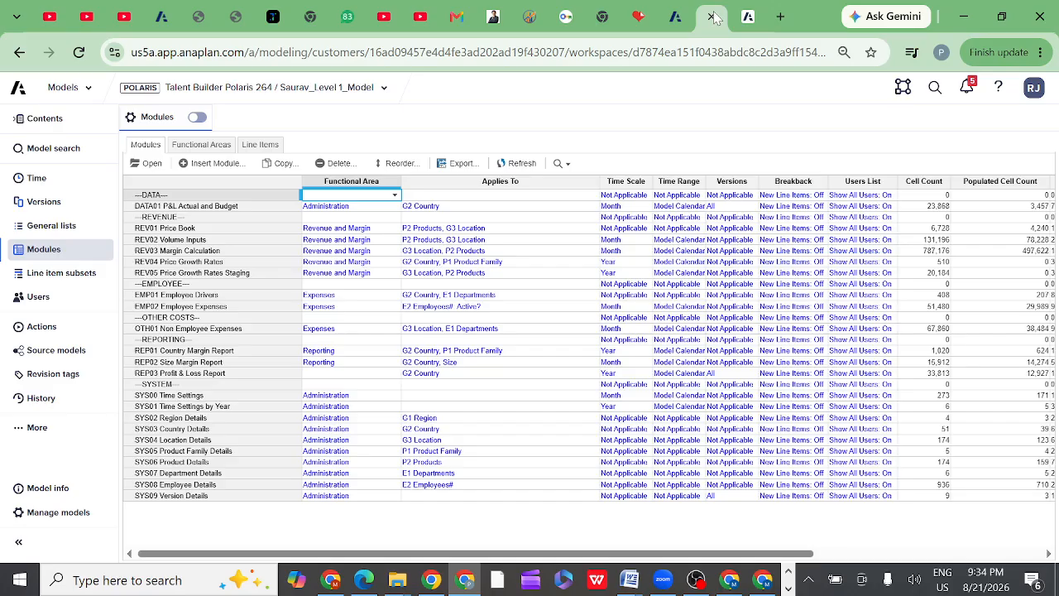
left_click(64, 232)
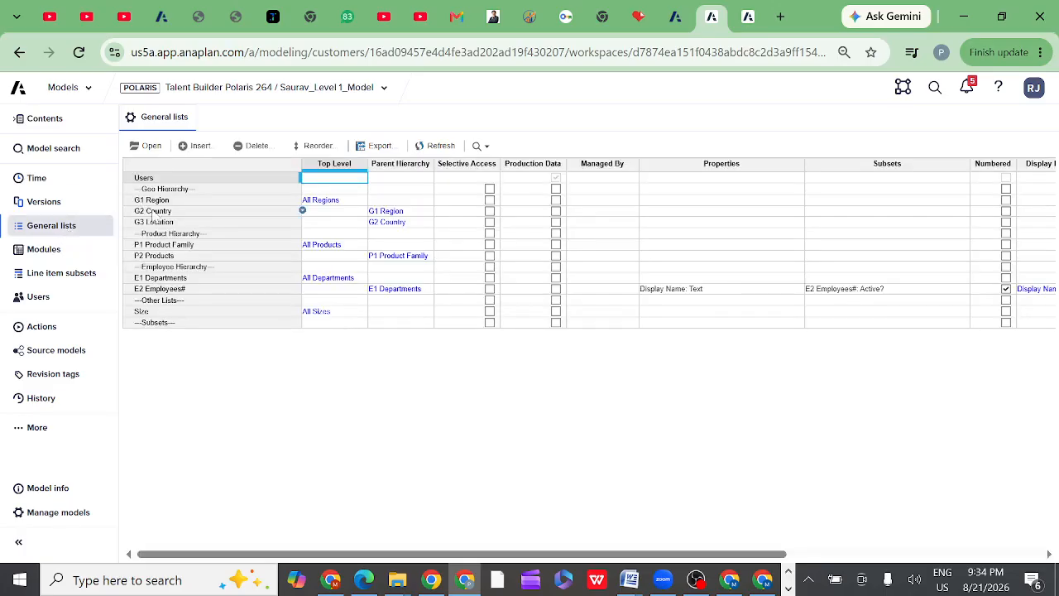
left_click(154, 203)
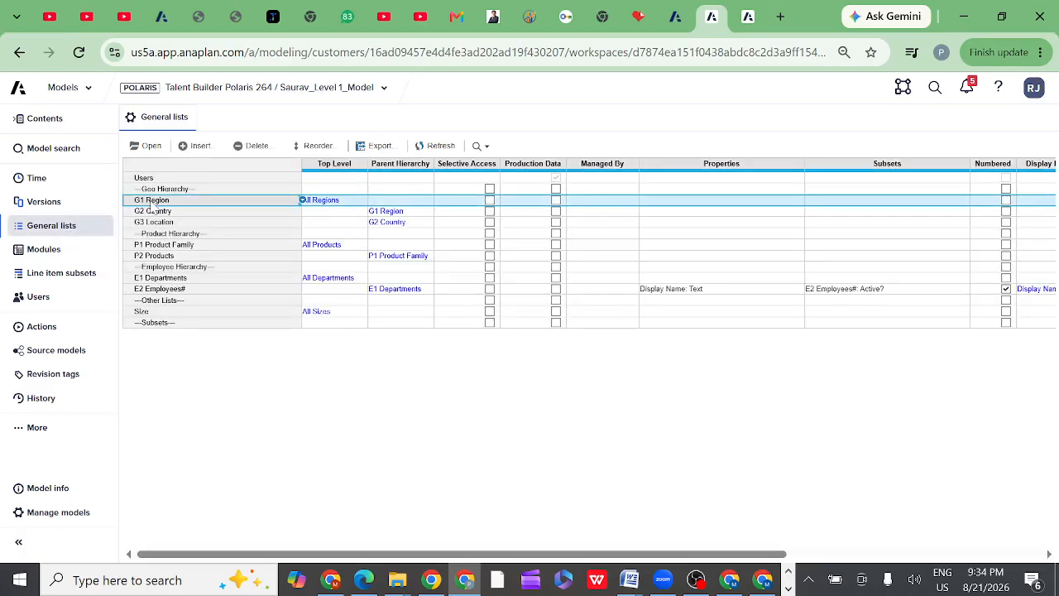
left_click(154, 212)
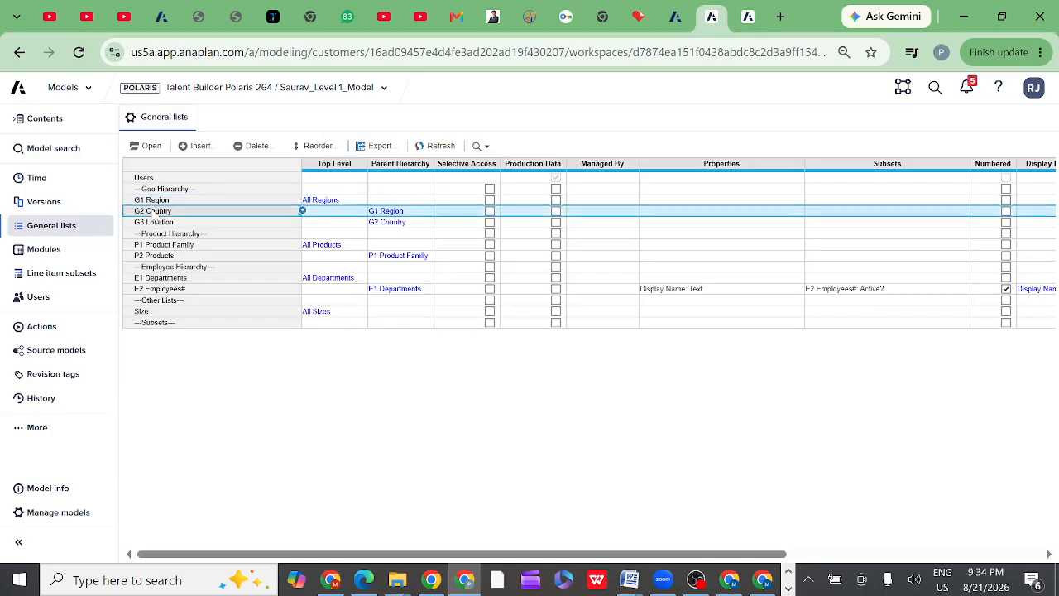
left_click(150, 227)
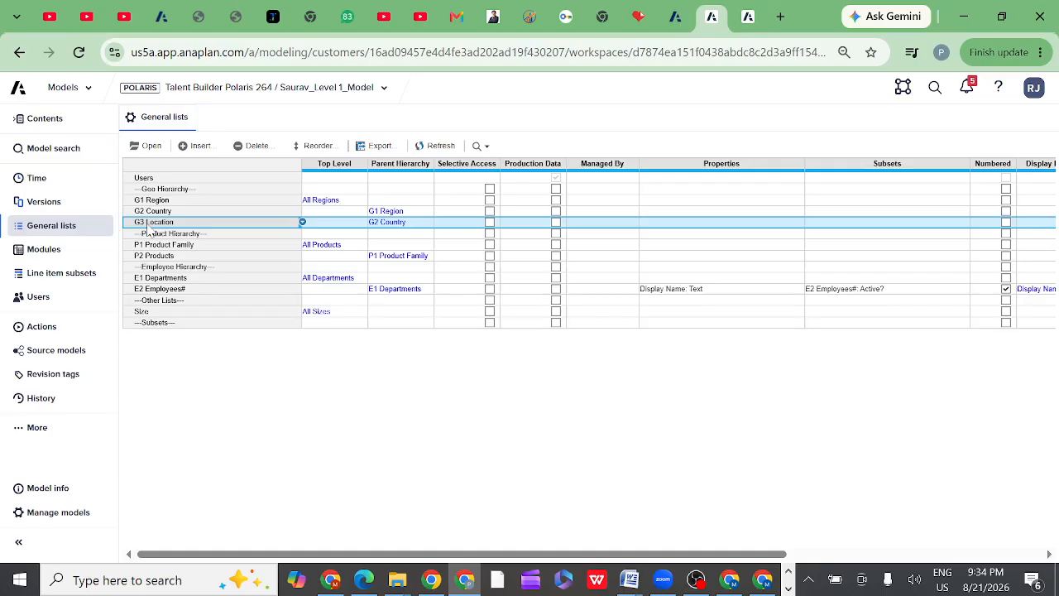
left_click(155, 204)
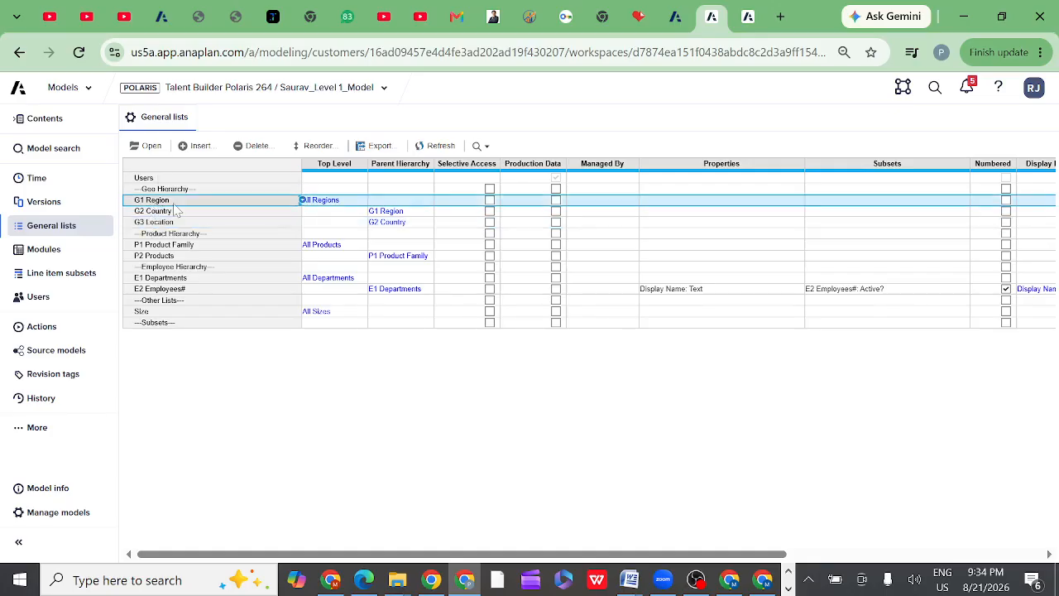
Open the G1 Region list and view its members in the tree and then in the grid.
left_click(147, 145)
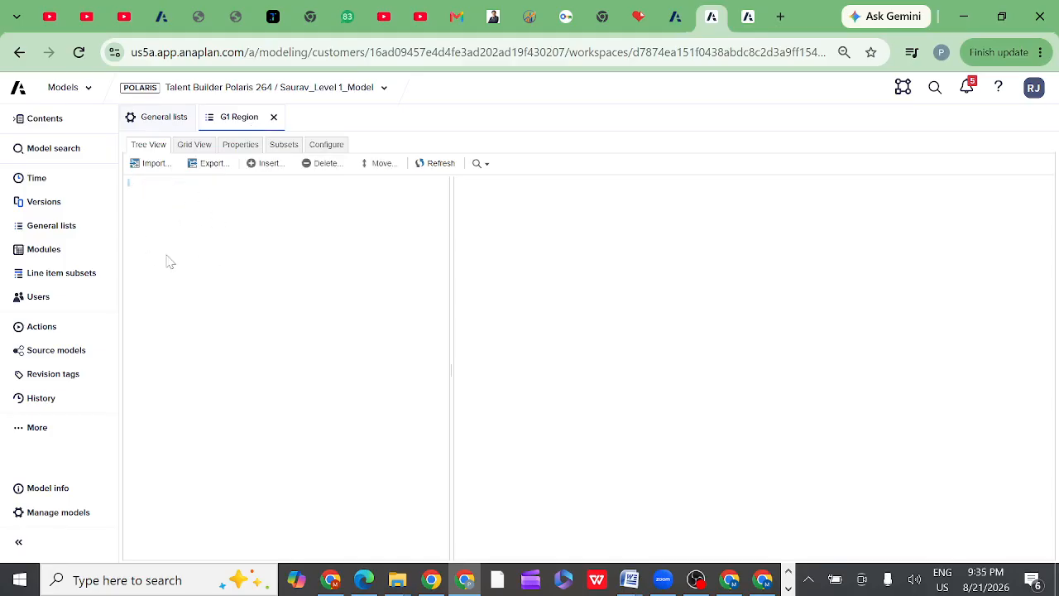
left_click(184, 217)
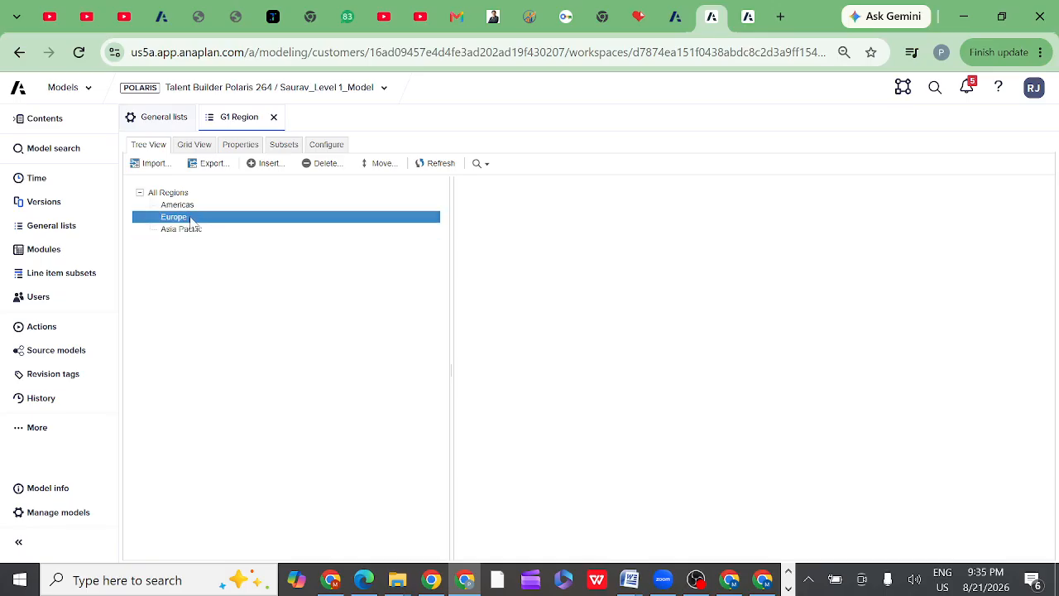
left_click(197, 147)
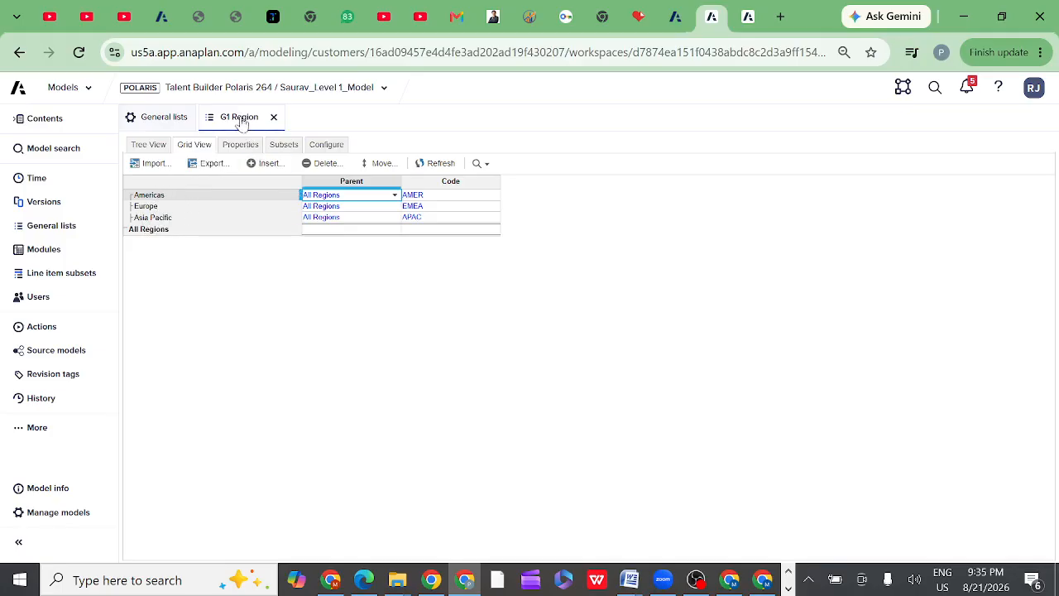
Open the G2 Country list from the general lists and view its countries with their parents and codes in the grid.
left_click(66, 228)
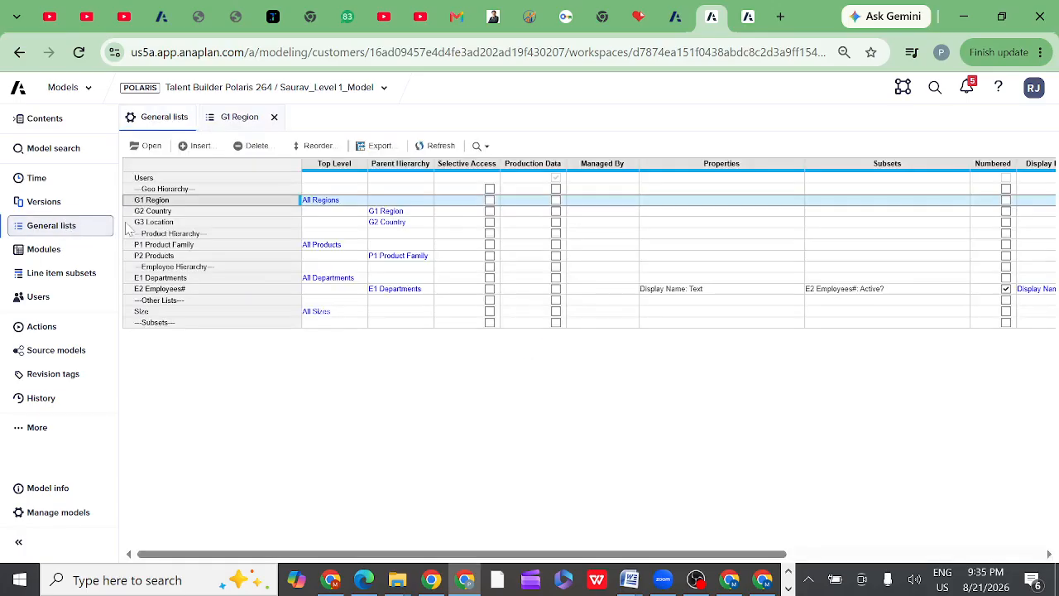
left_click(154, 214)
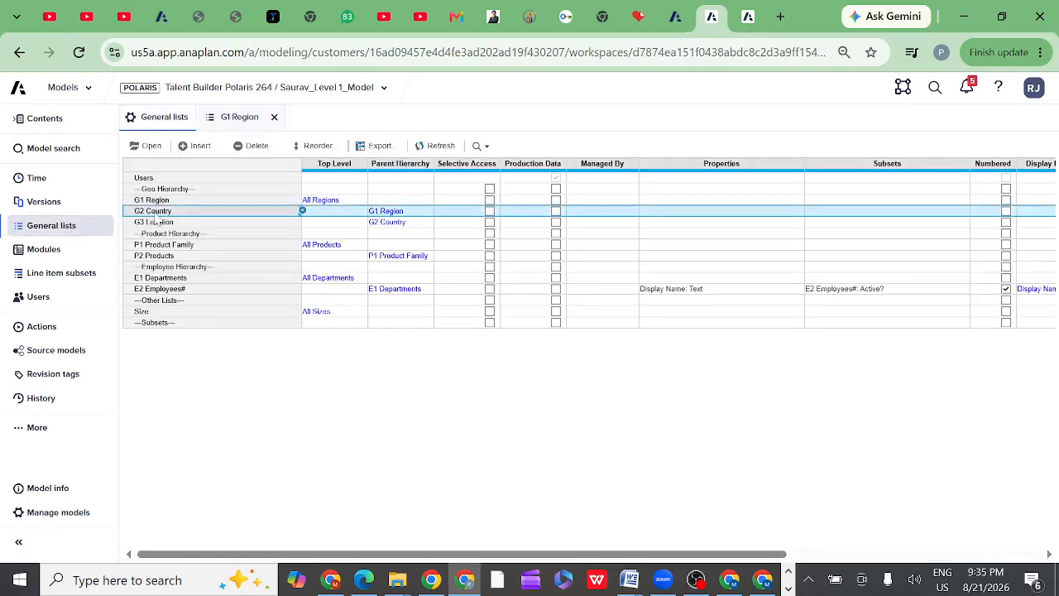
left_click(151, 146)
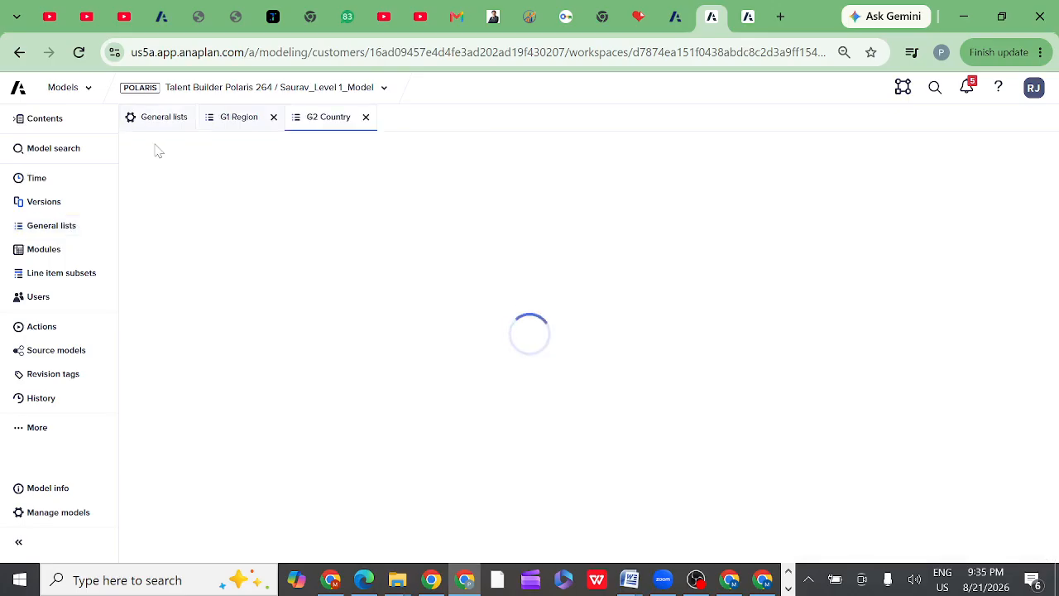
left_click(195, 144)
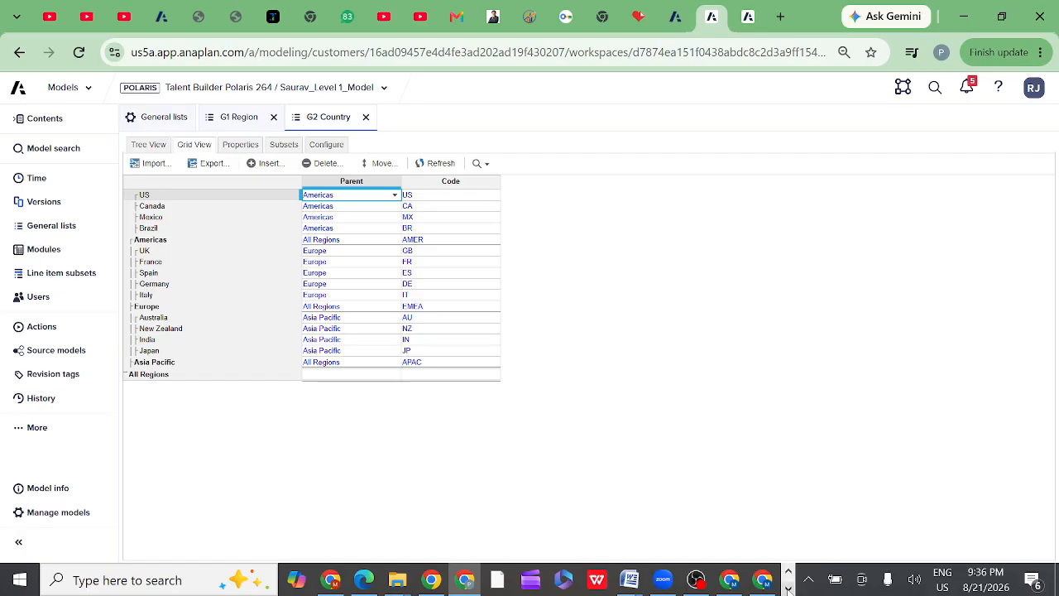
Switch to the Teams meeting window to check on the class, then return to the Level 1 model in Chrome.
left_click(787, 589)
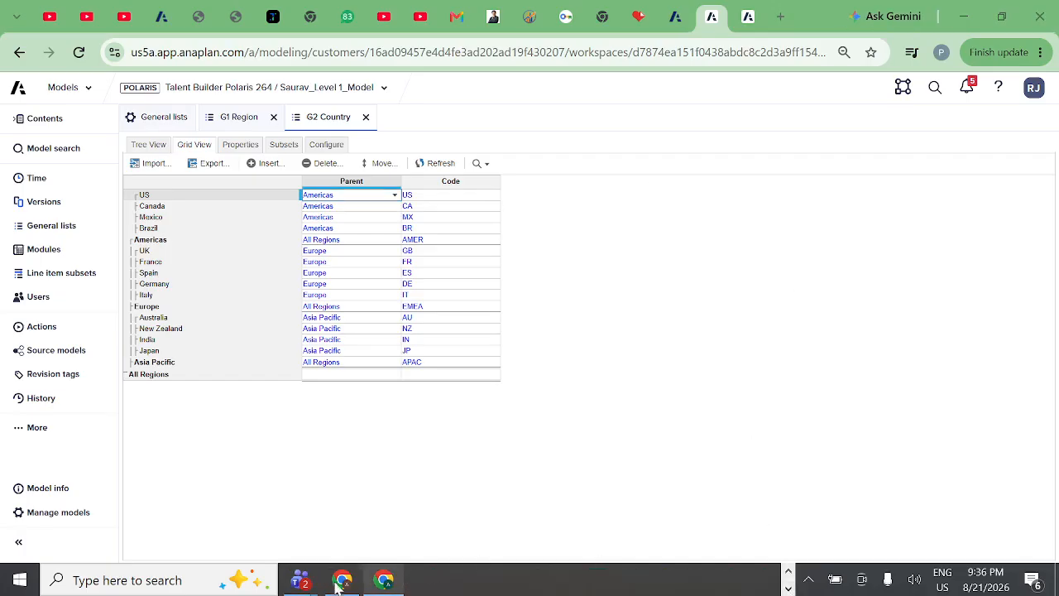
mouse_move(303, 584)
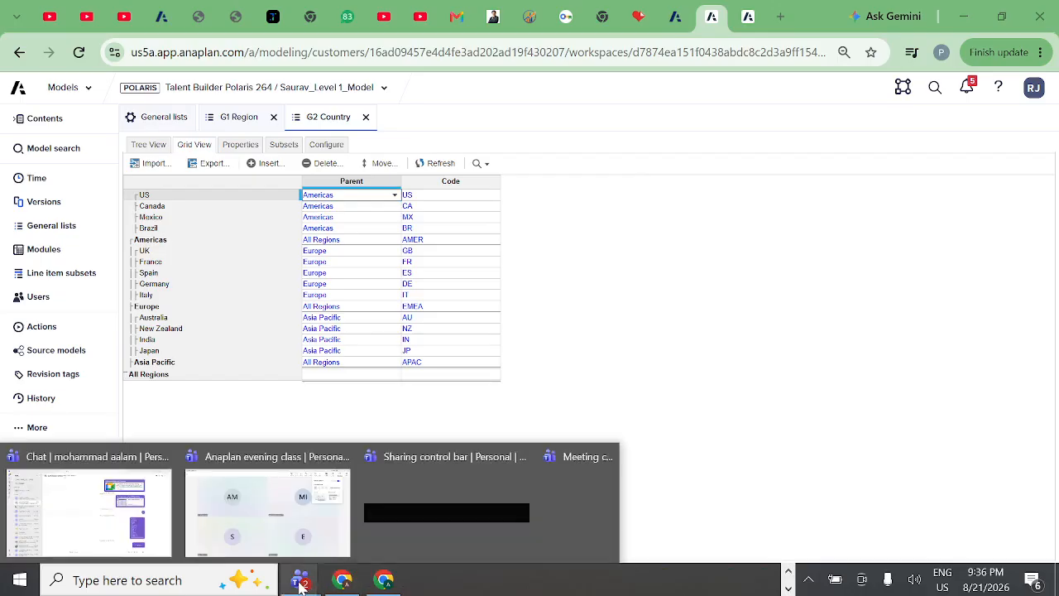
left_click(289, 520)
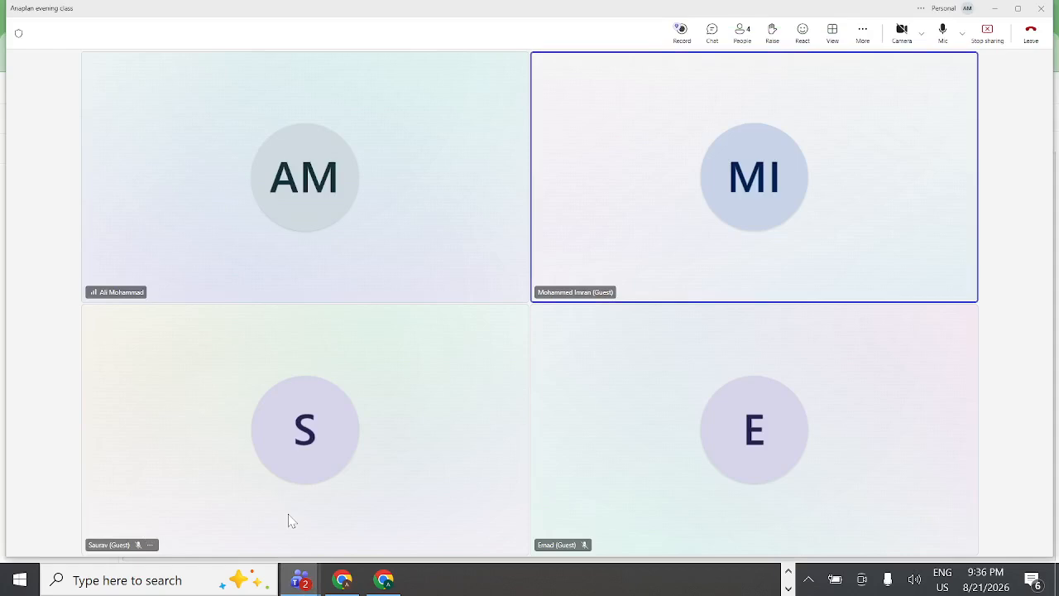
left_click(789, 573)
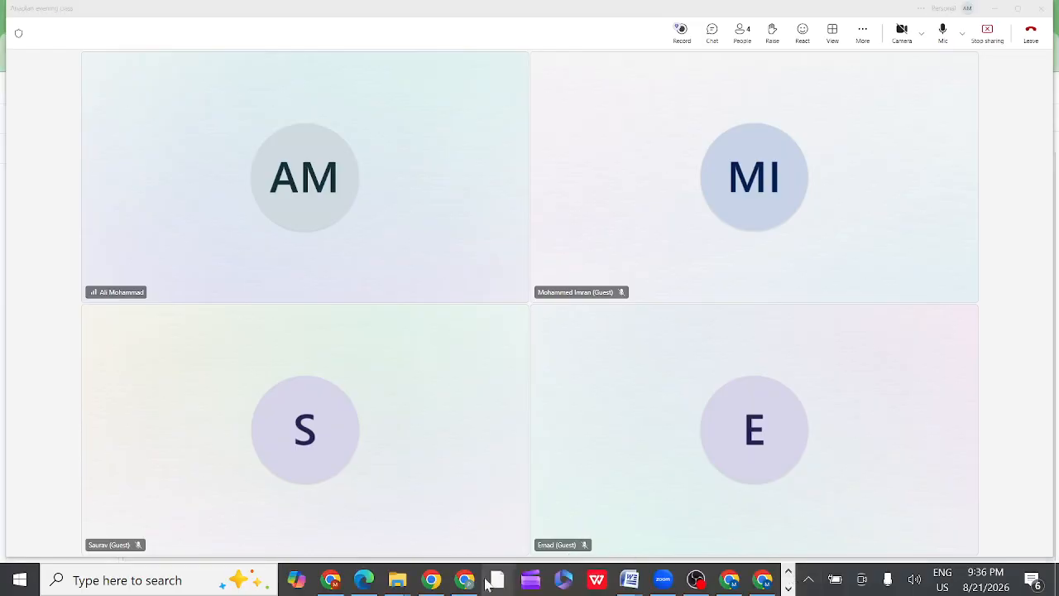
mouse_move(464, 582)
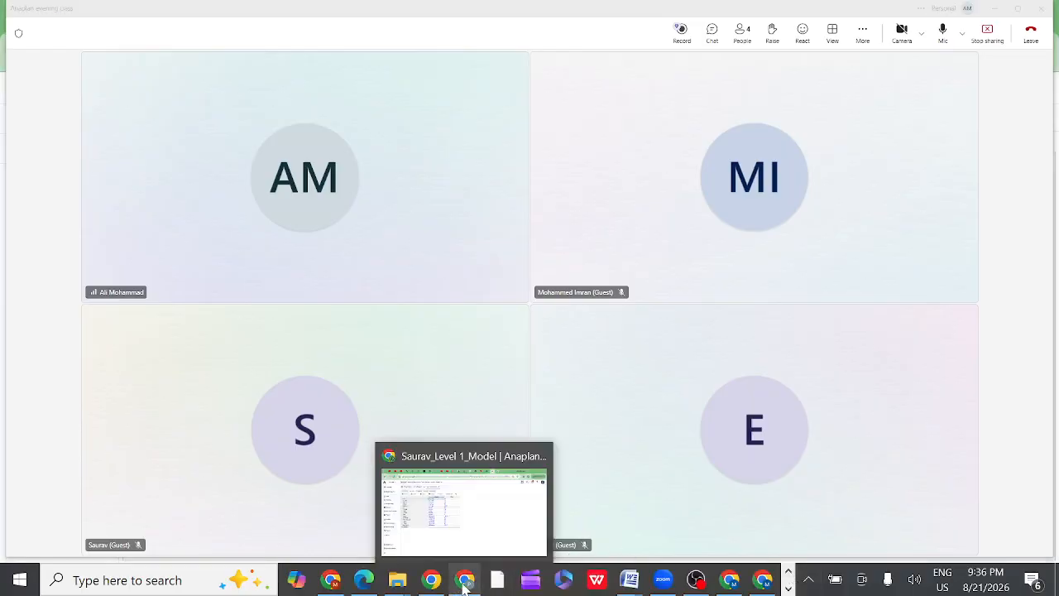
left_click(470, 520)
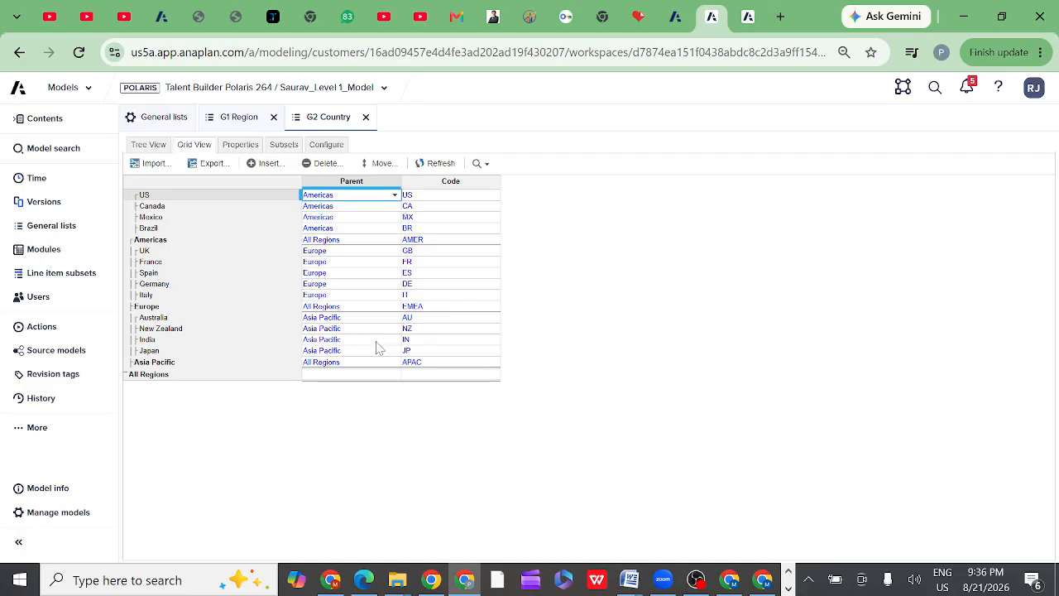
Open the G3 Location list in its grid view, then return to the model's general lists.
left_click(59, 236)
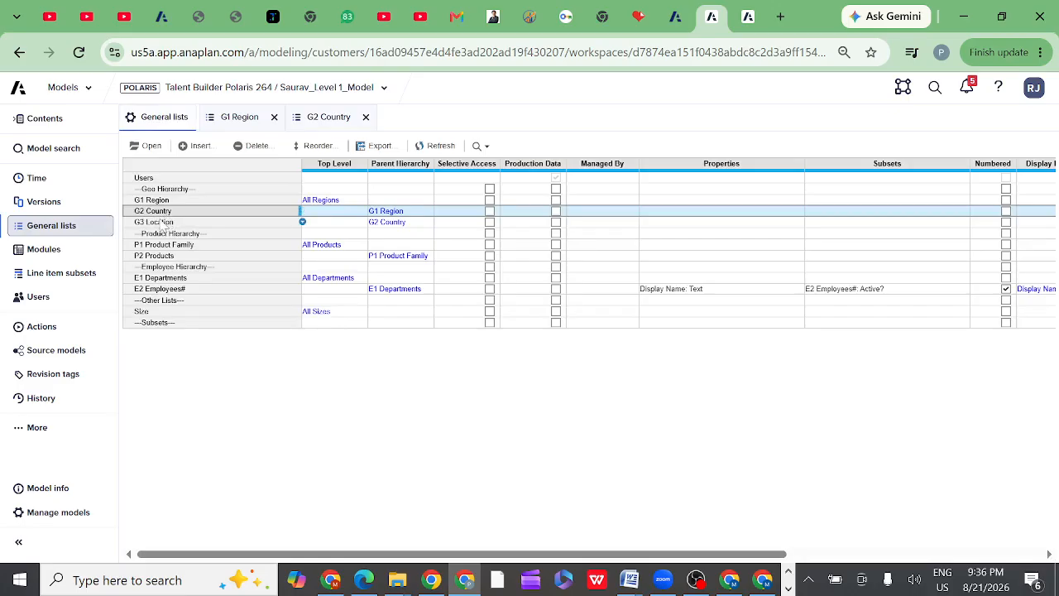
left_click(162, 228)
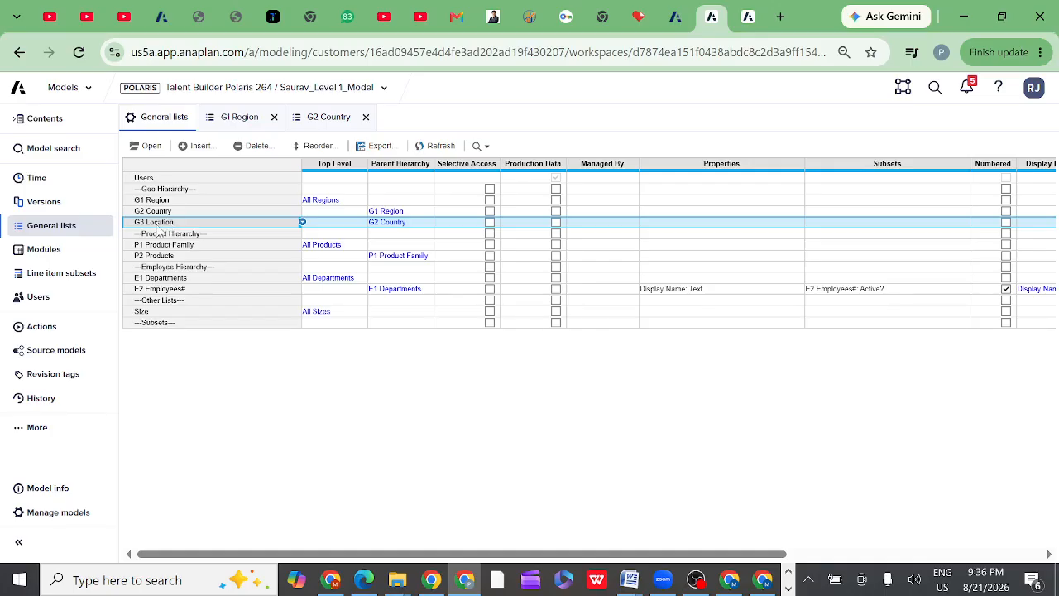
left_click(151, 147)
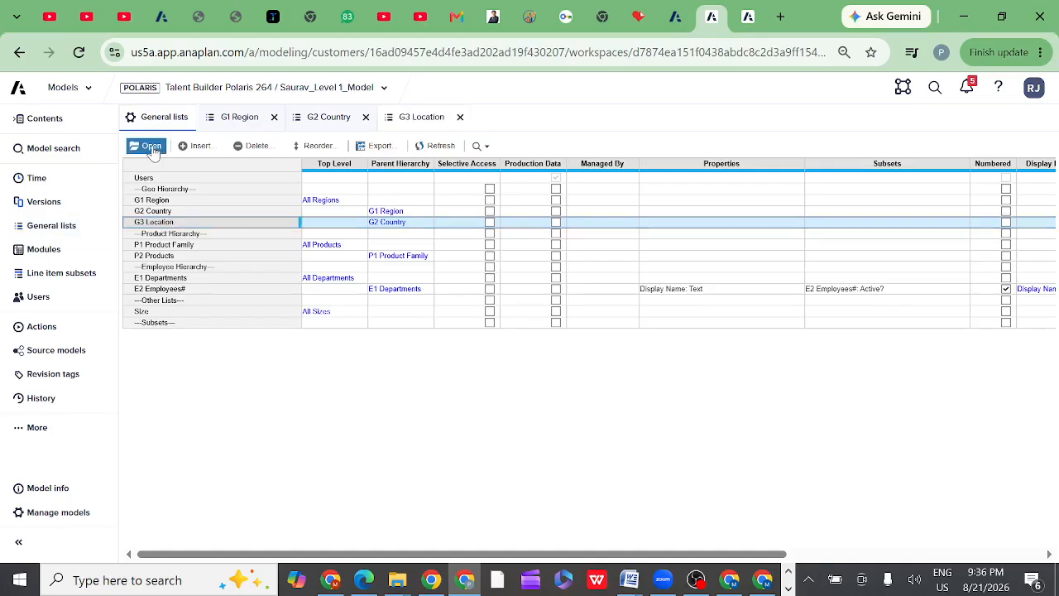
left_click(195, 148)
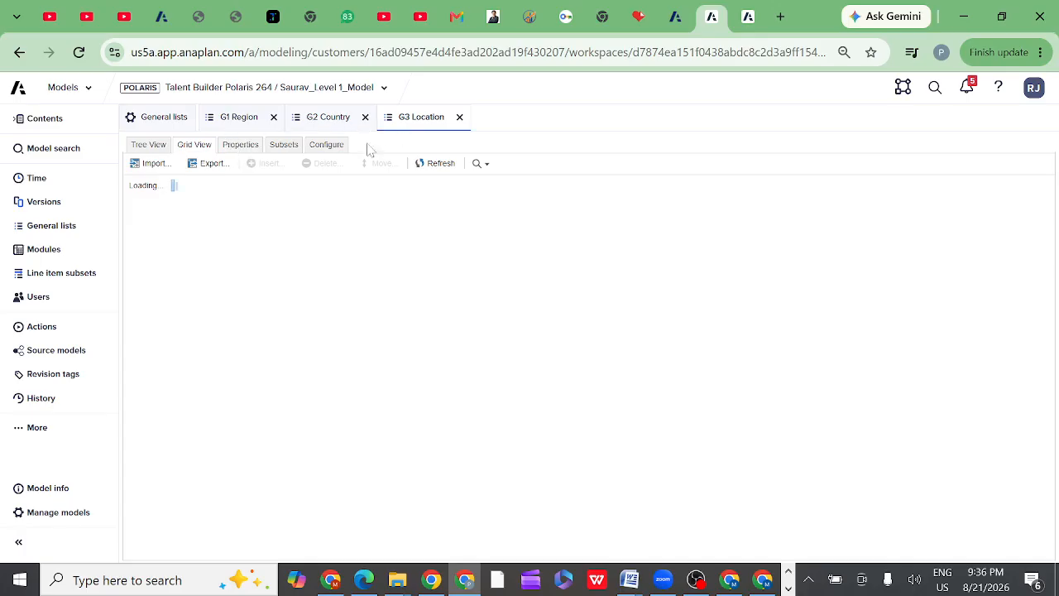
left_click(55, 226)
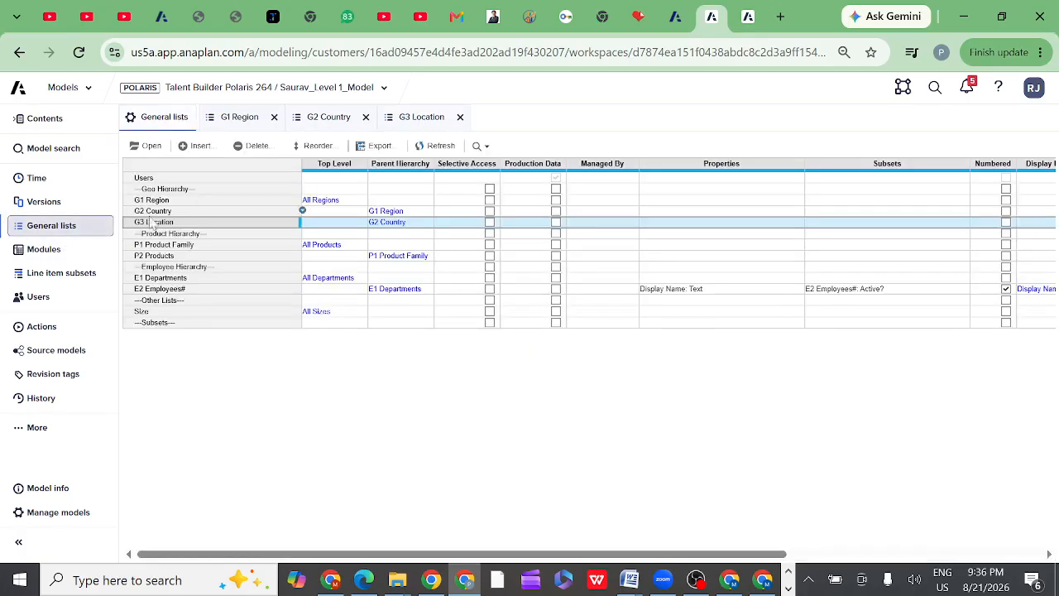
Examine which lists the revenue, employee and reporting modules apply to, from REV02 Volume Inputs through REP03 Profit & Loss Report.
left_click(48, 251)
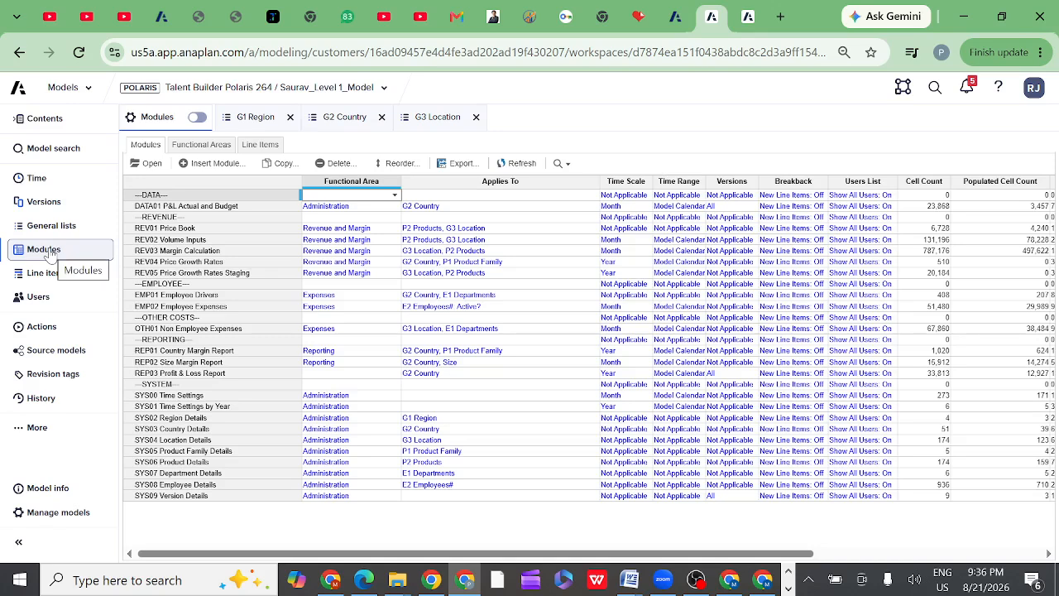
left_click(158, 240)
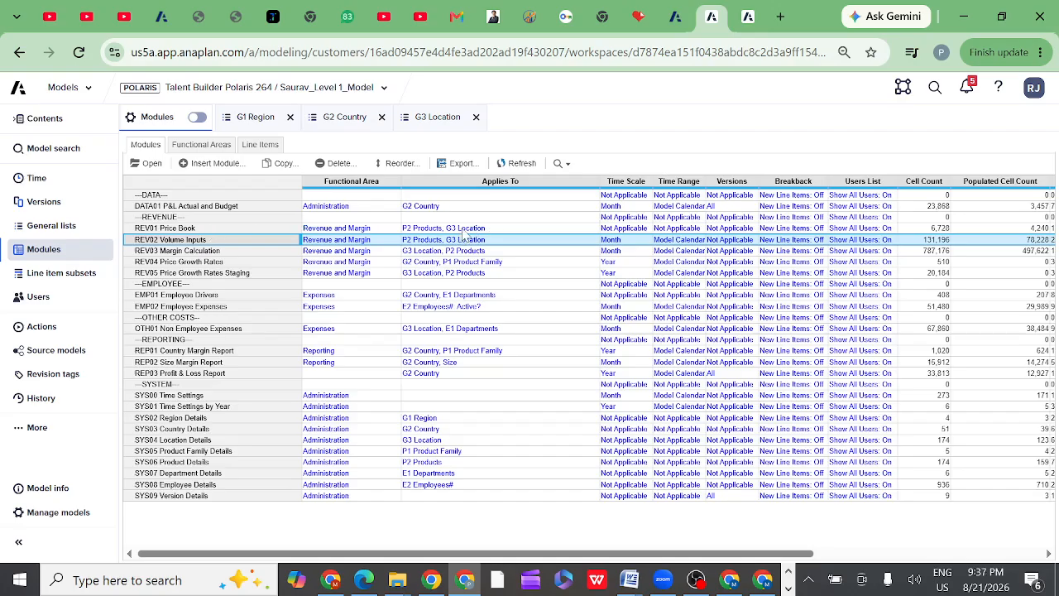
left_click(196, 276)
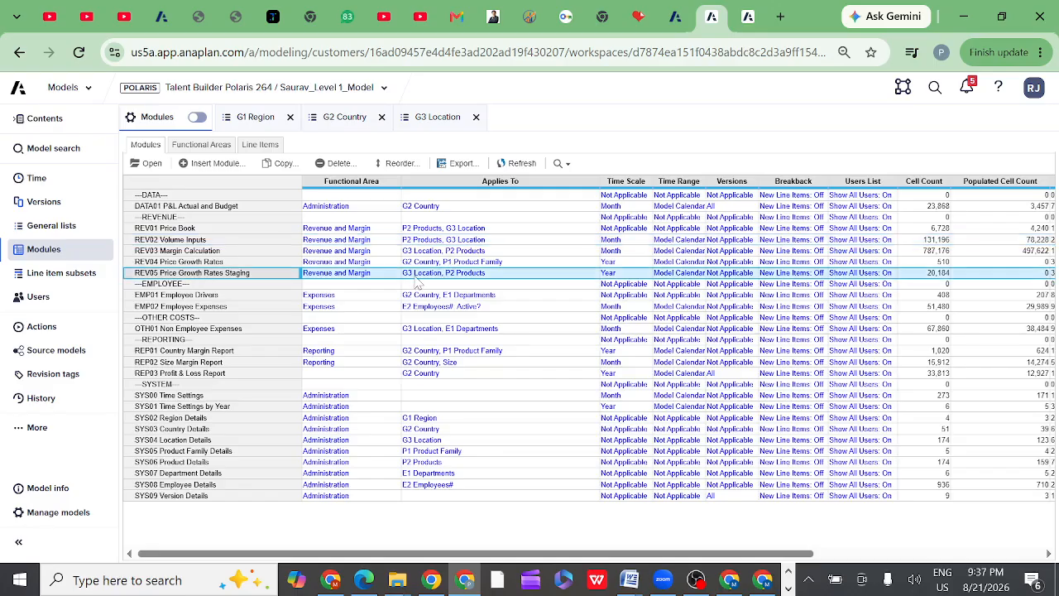
left_click(261, 296)
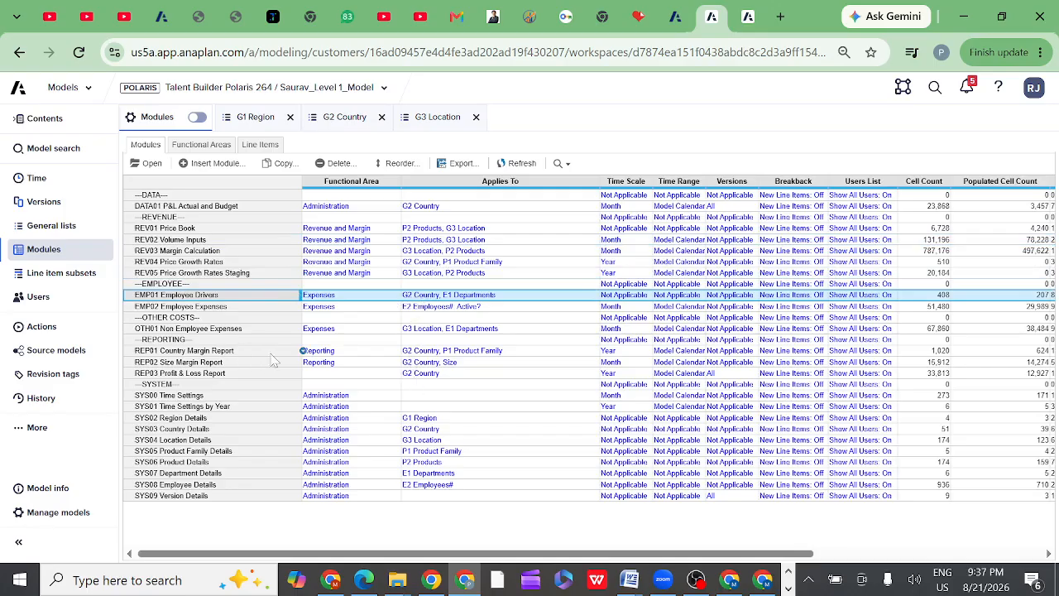
left_click(160, 354)
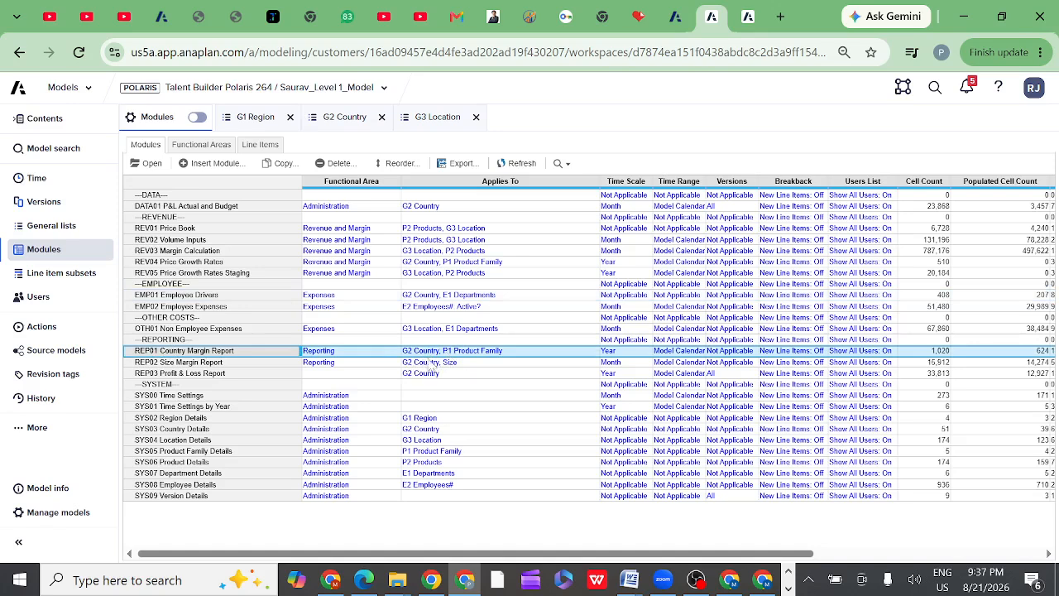
left_click(196, 362, "shift")
left_click(192, 373, "shift")
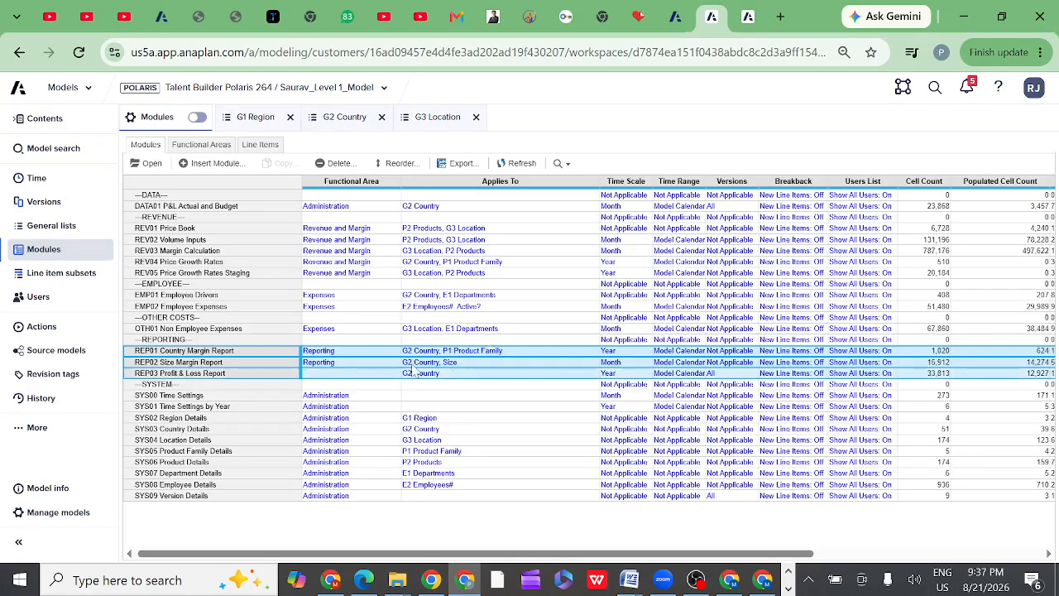
Create a module named "test" with G2 Country on pages, Time in columns and a "sales" line item in rows.
left_click(217, 165)
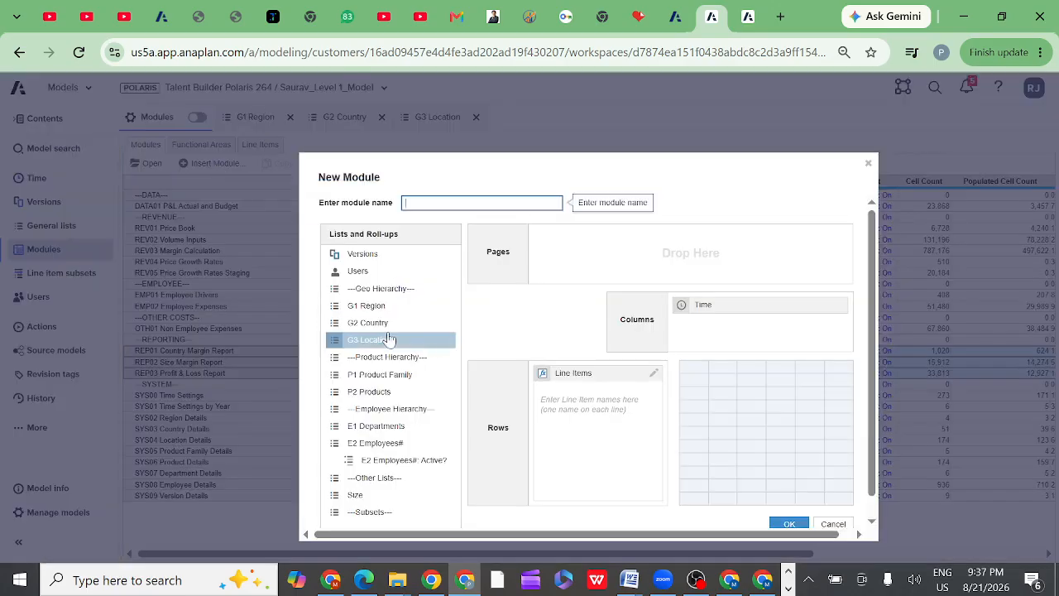
left_click_drag(369, 327, 590, 251)
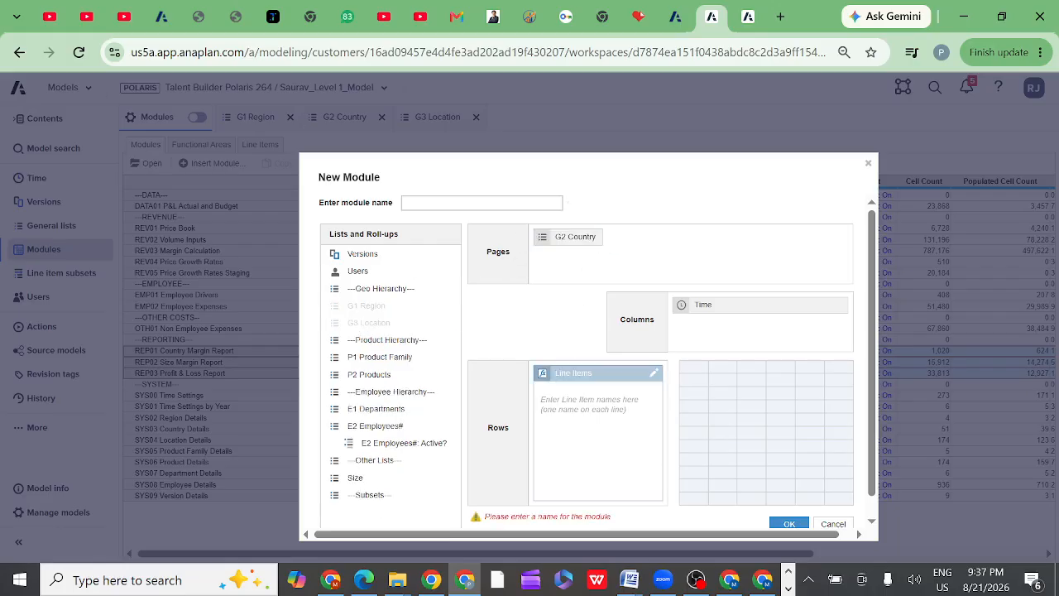
left_click(591, 406)
type("sales")
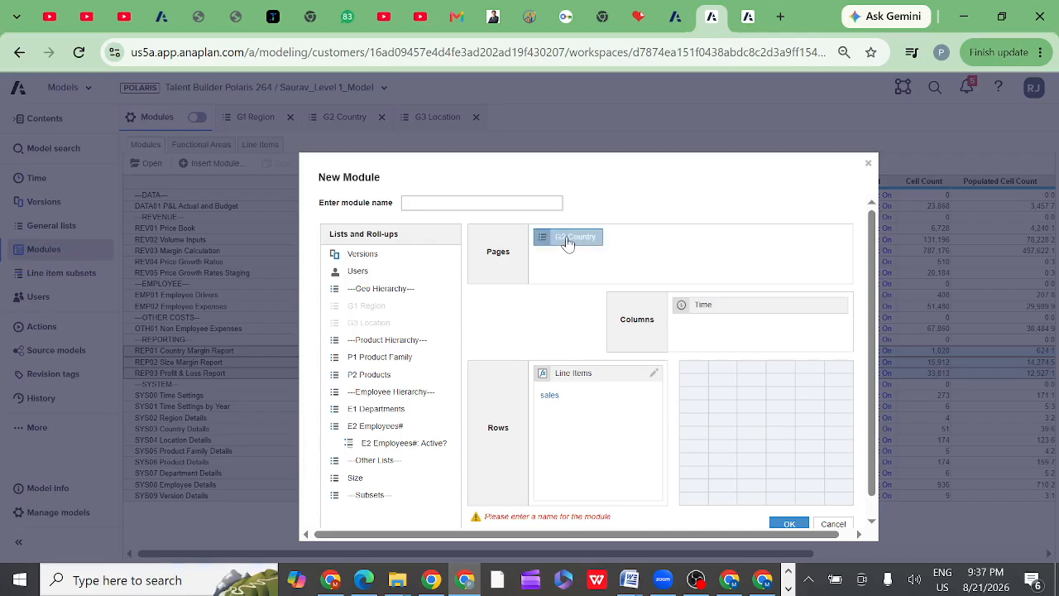
left_click(463, 202)
type("test")
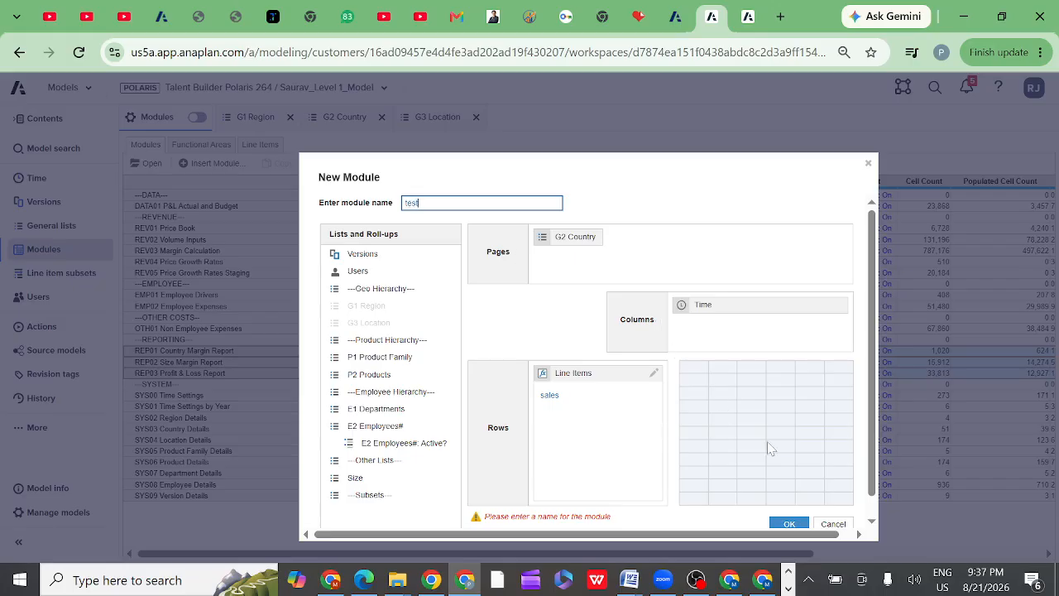
left_click(788, 525)
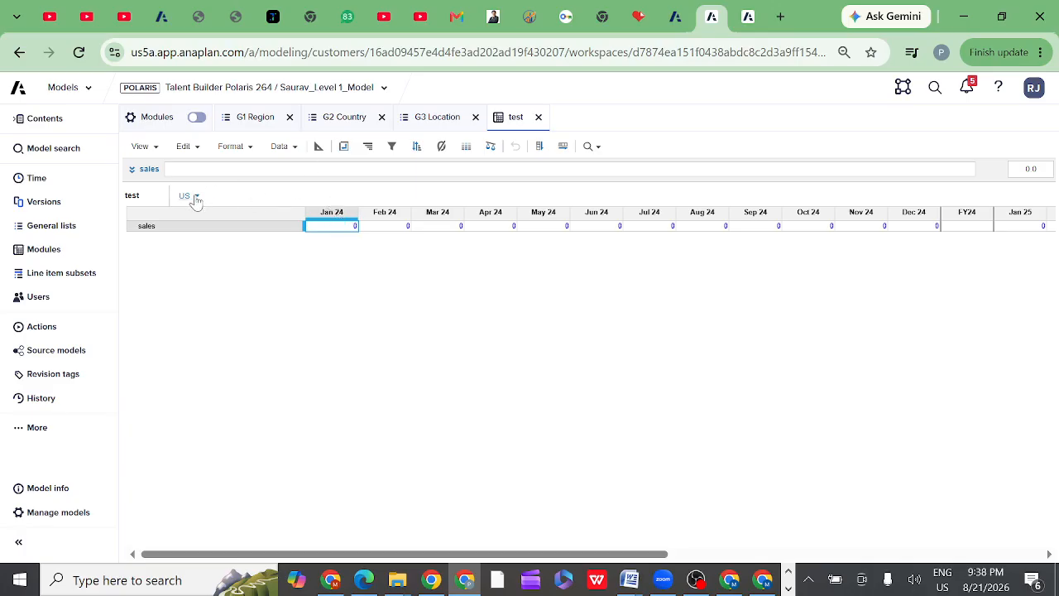
Examine the countries available on the test module's page selector by expanding the Europe and Asia Pacific regions.
left_click(193, 197)
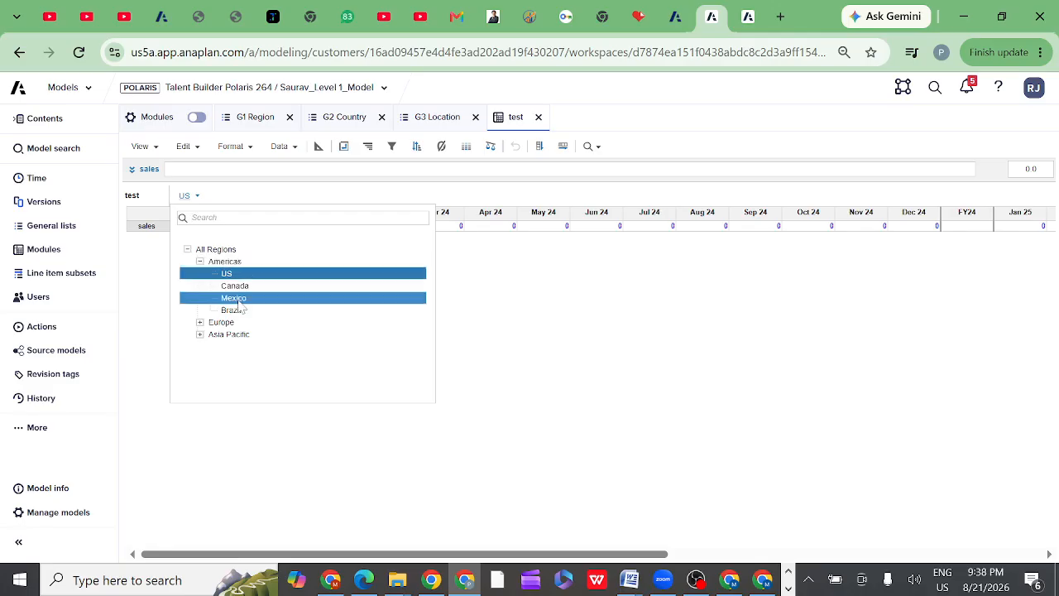
left_click(200, 323)
left_click(199, 396)
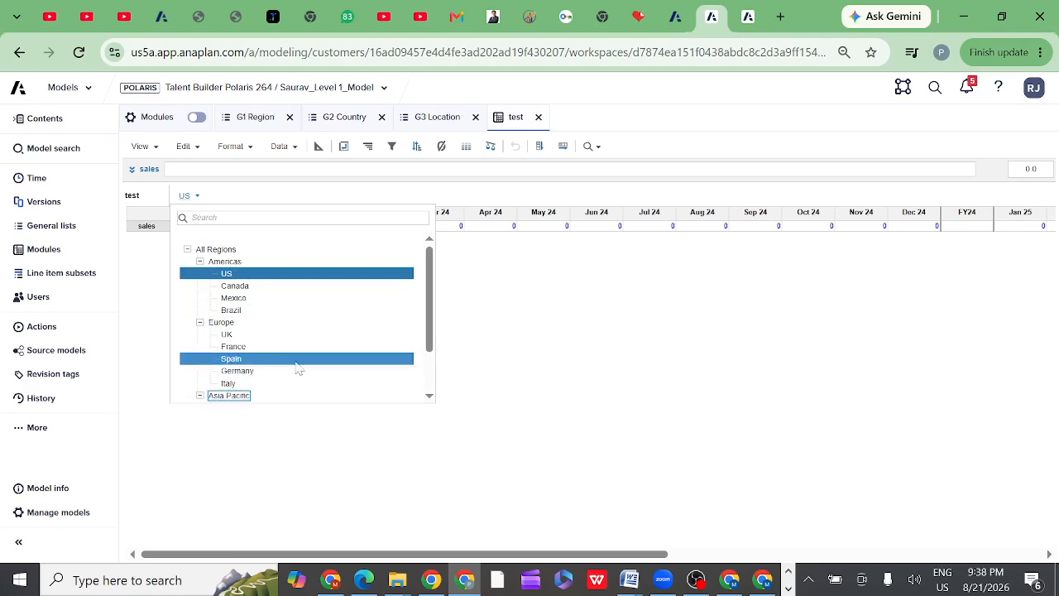
left_click_drag(430, 329, 441, 221)
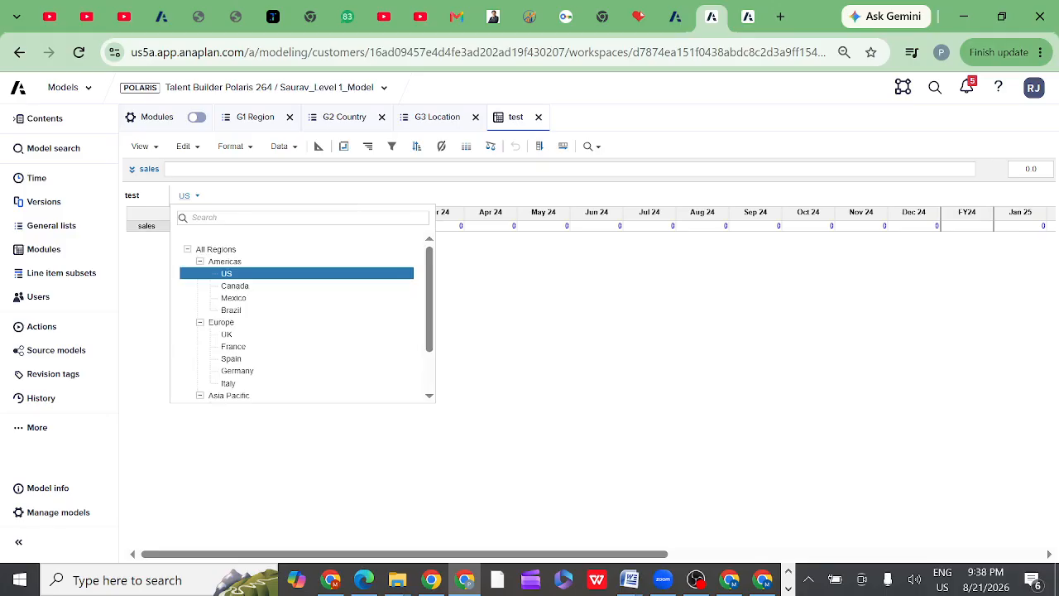
left_click(609, 312)
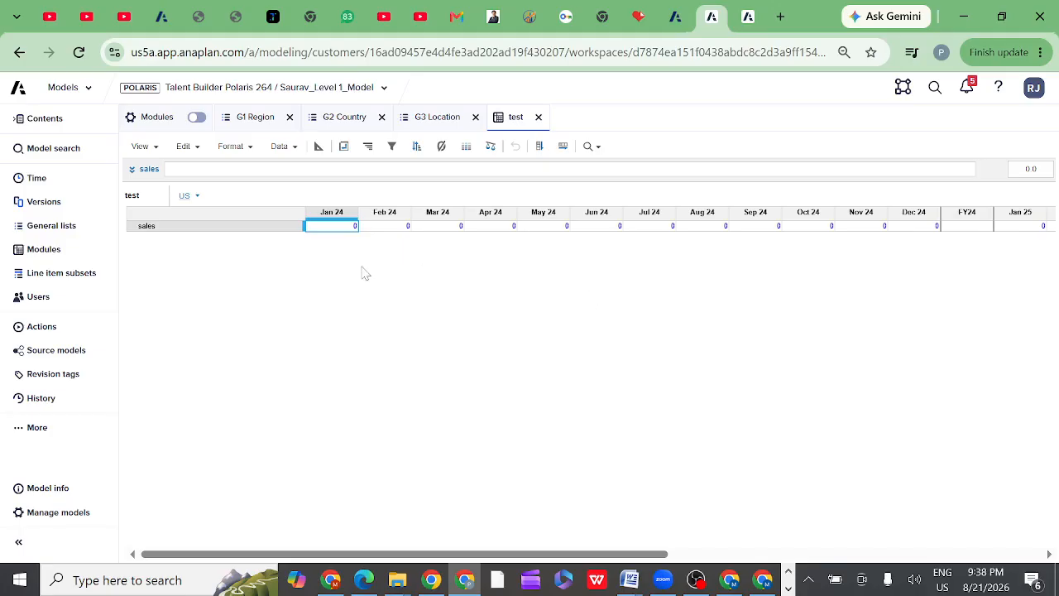
Open the DATA01 P&L Actual and Budget module to view its line items, then check the Academy lesson's component list and return to the model.
left_click(46, 251)
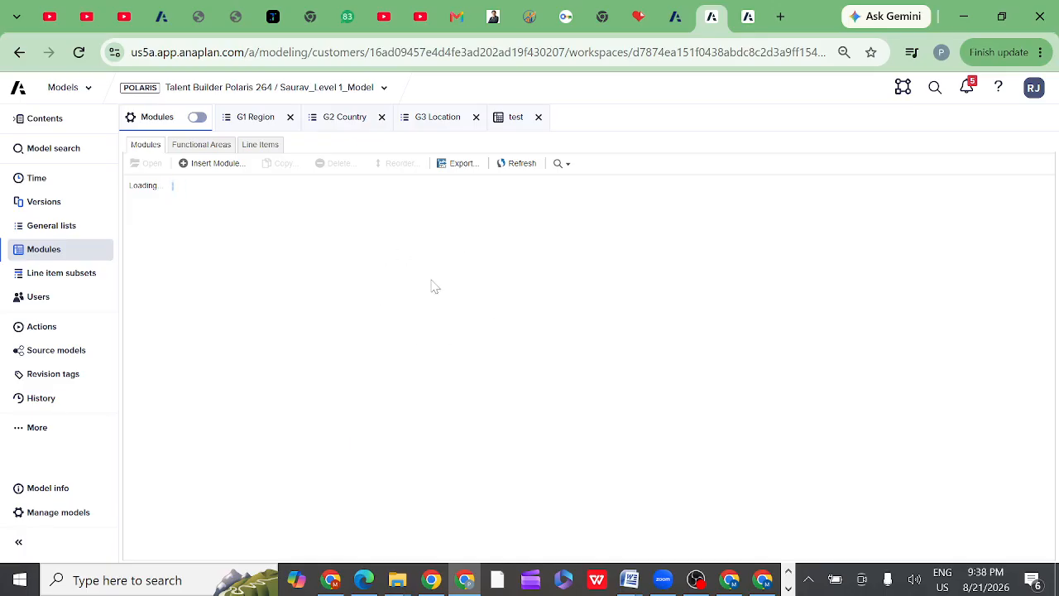
left_click(18, 517)
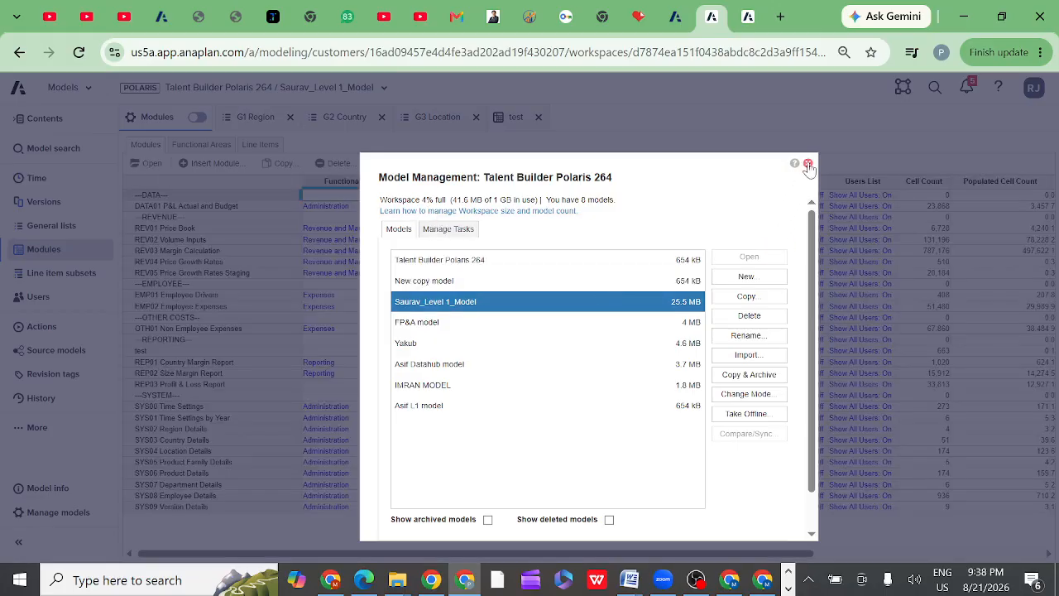
left_click(808, 164)
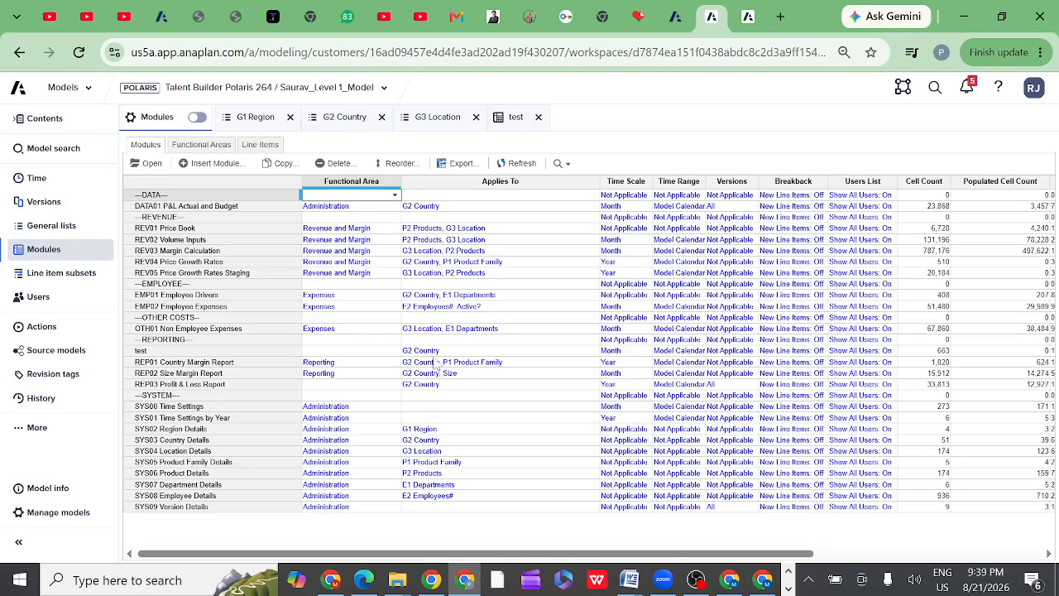
left_click(166, 210)
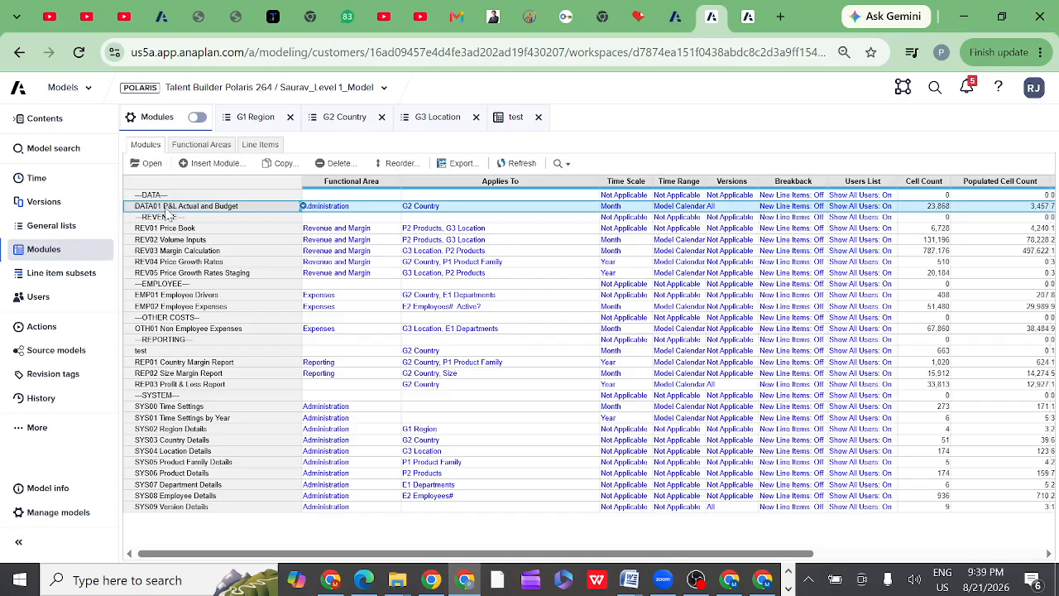
left_click(151, 164)
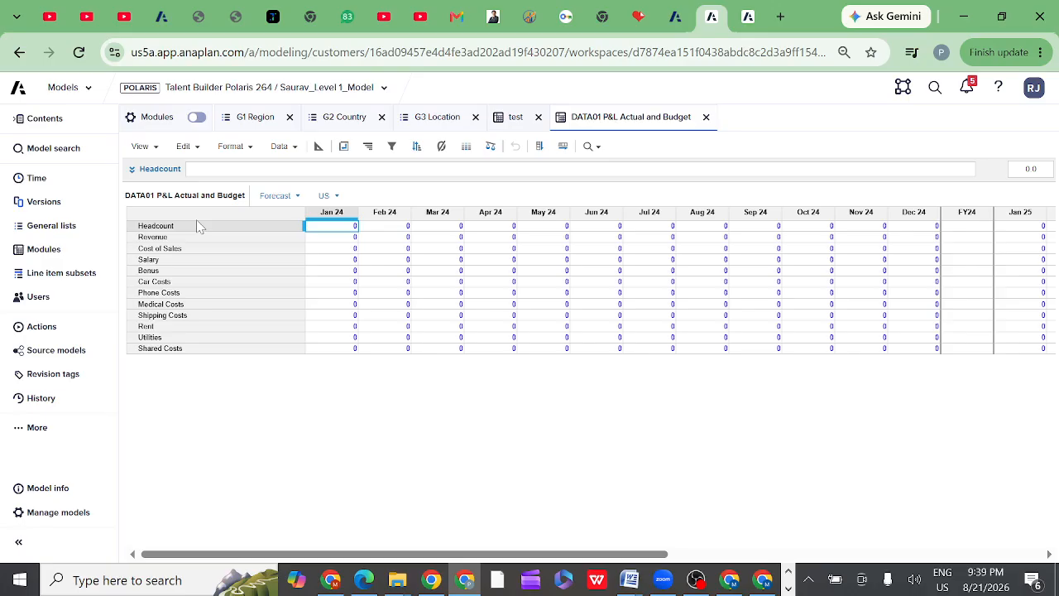
left_click(675, 19)
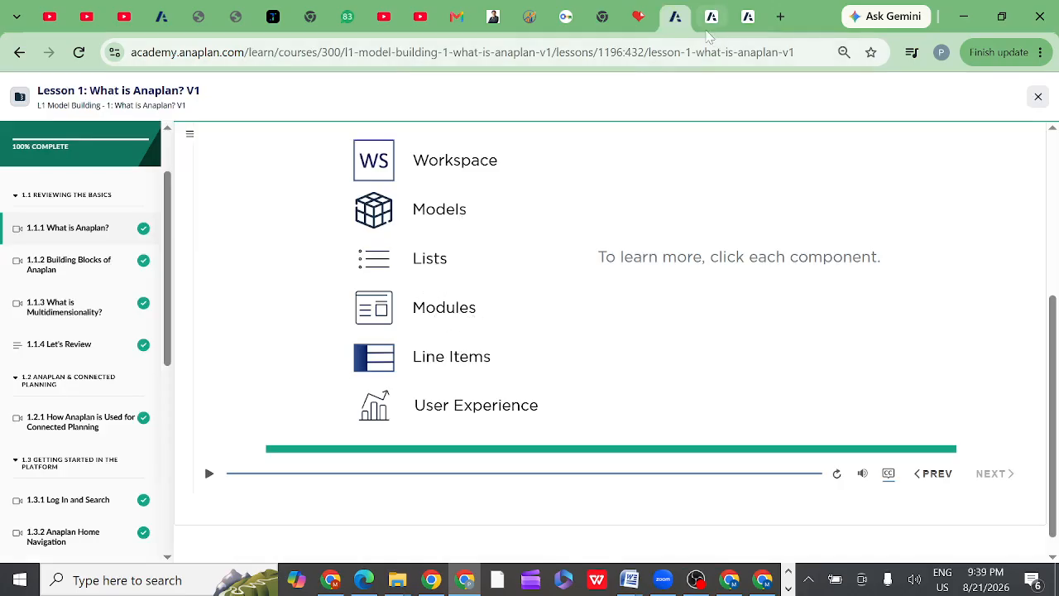
left_click(712, 20)
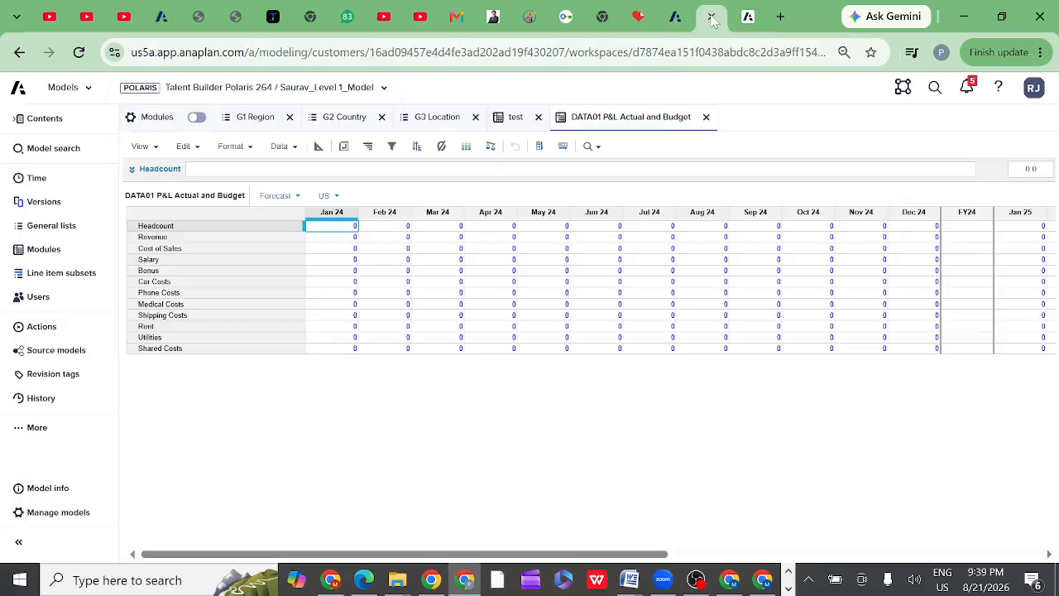
Open the REP01 Country Margin Report module from the model's module list.
left_click(46, 250)
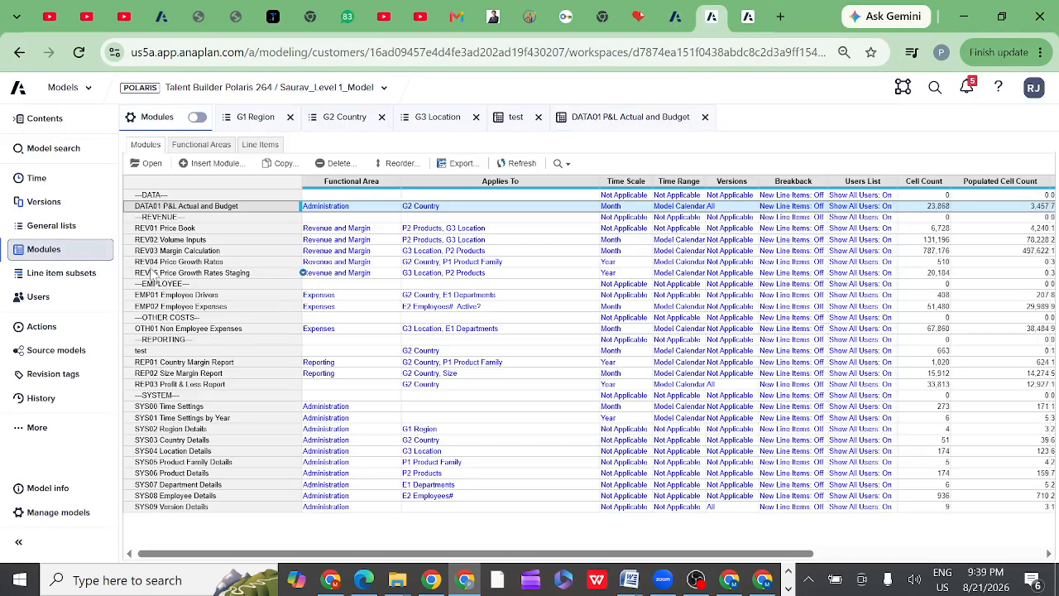
left_click(148, 232)
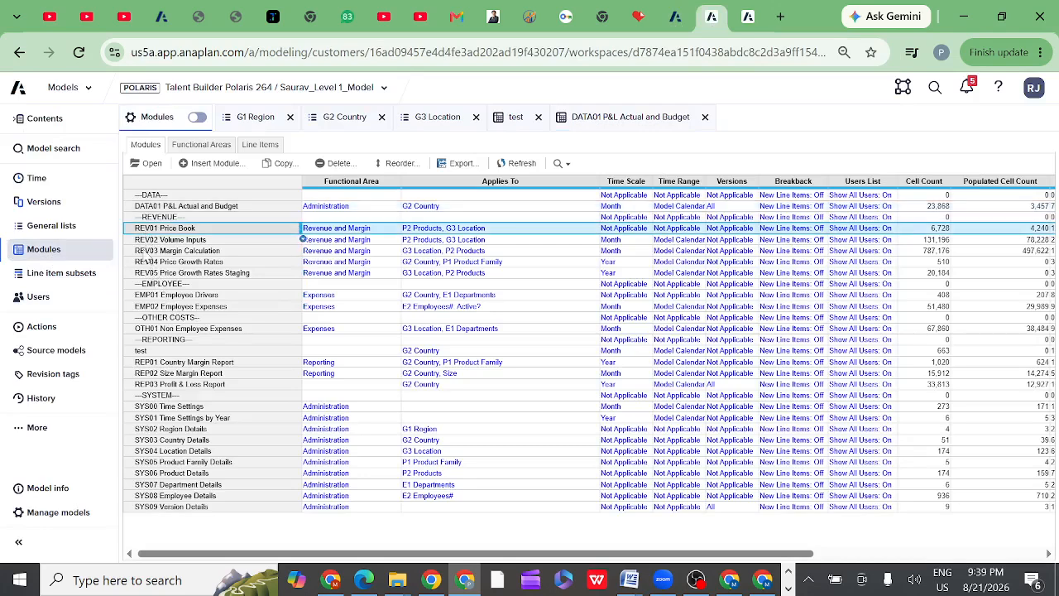
left_click(149, 364)
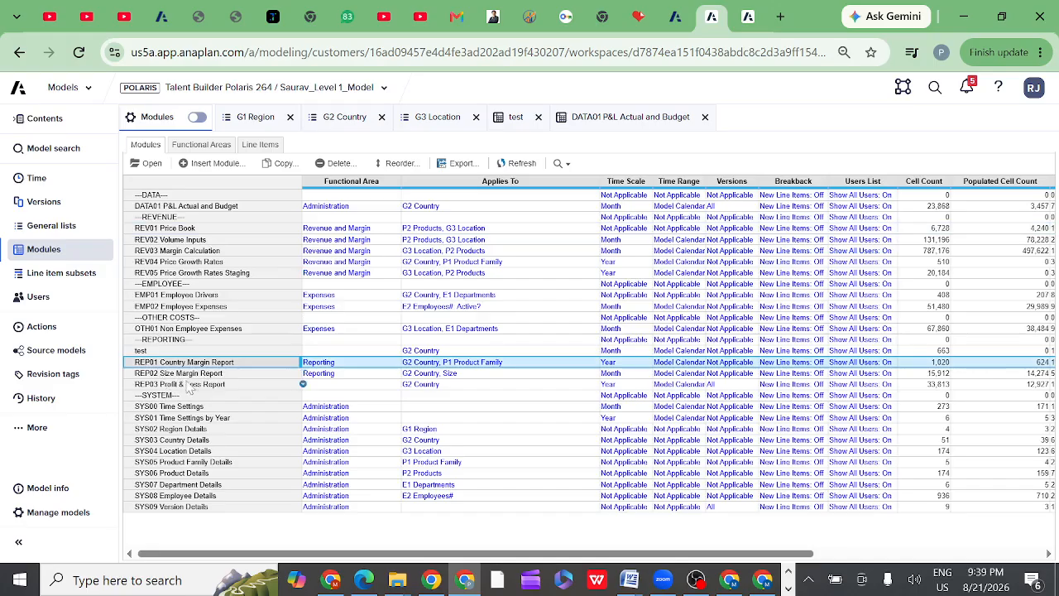
left_click(149, 165)
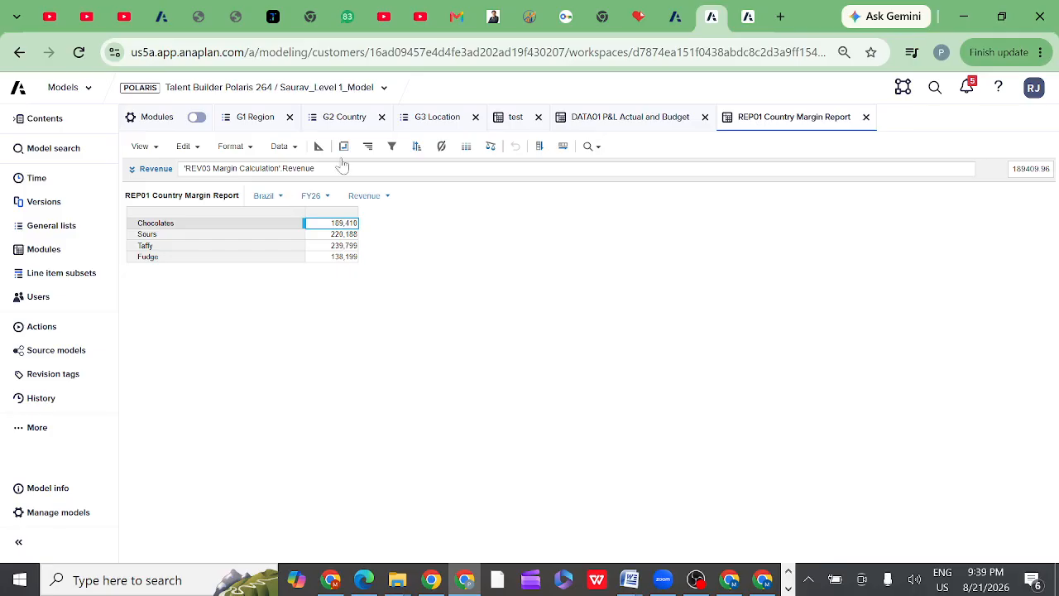
Examine the REP01 Country Margin Report's page selectors, pivot layout and line item choices without changing the view.
left_click(282, 199)
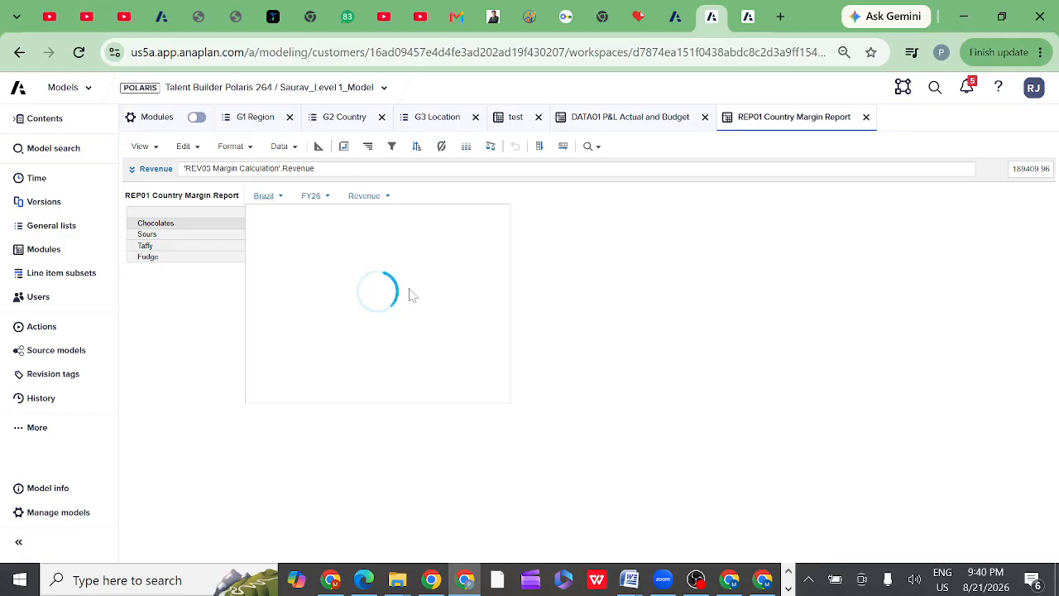
left_click(344, 146)
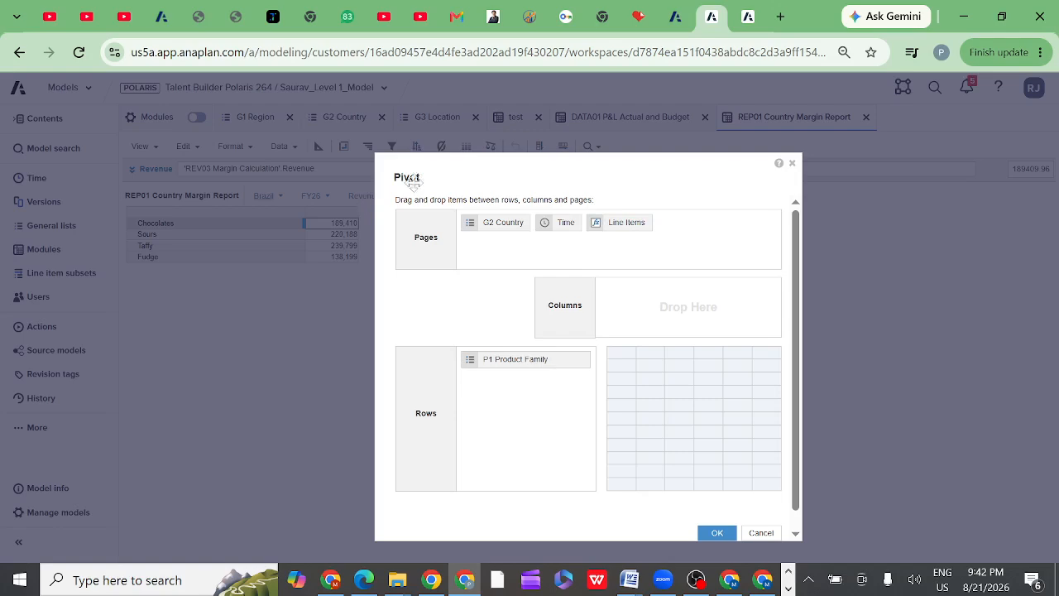
left_click(792, 164)
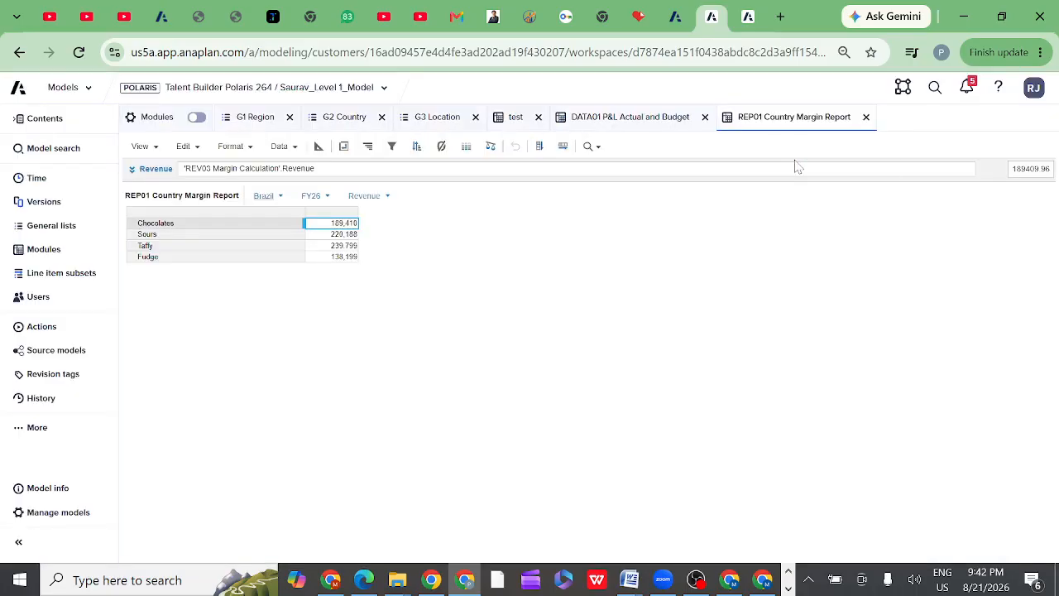
left_click(388, 199)
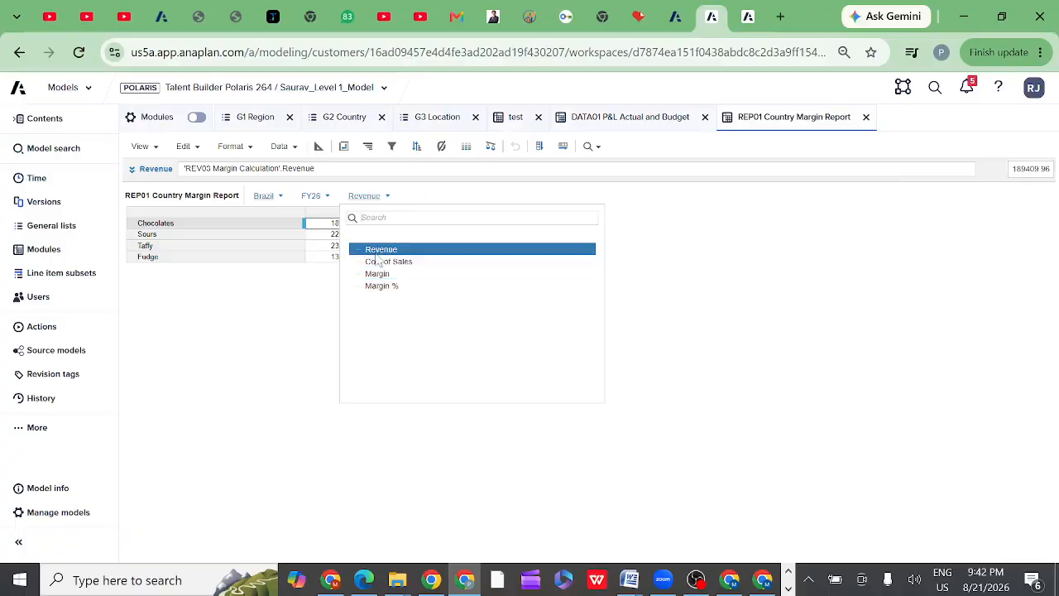
left_click(276, 355)
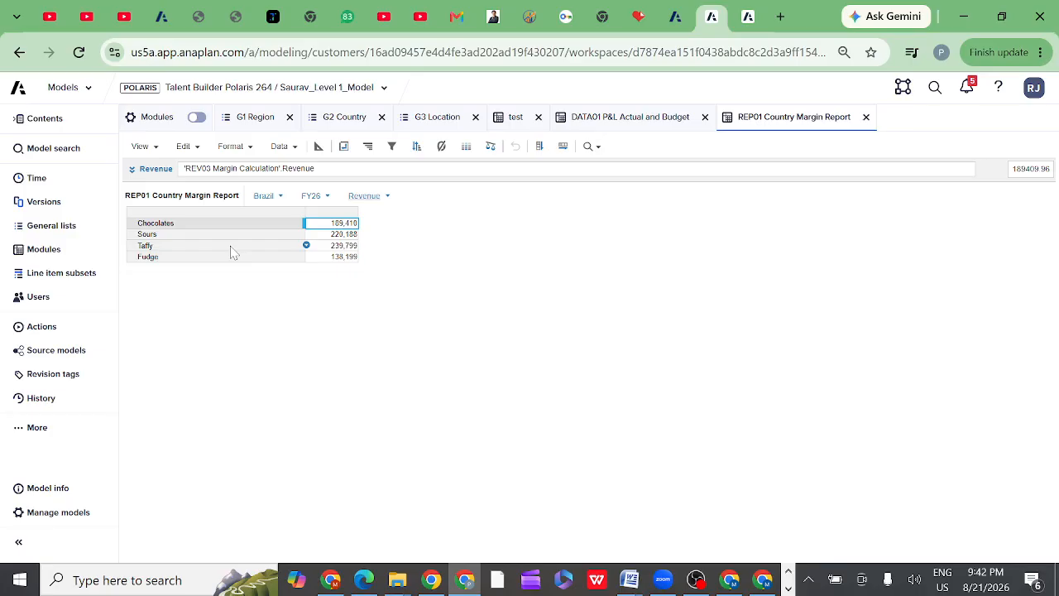
Open REV03 Margin Calculation and review its Revenue line item through Dec 26, relating it to the Academy lesson's Line Items component.
left_click(64, 250)
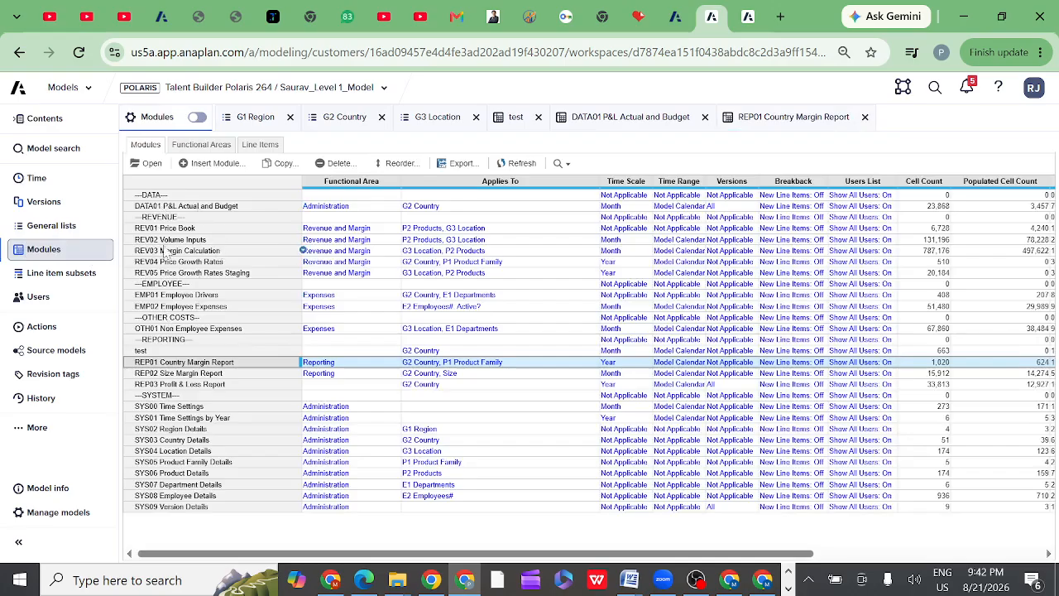
left_click(177, 250)
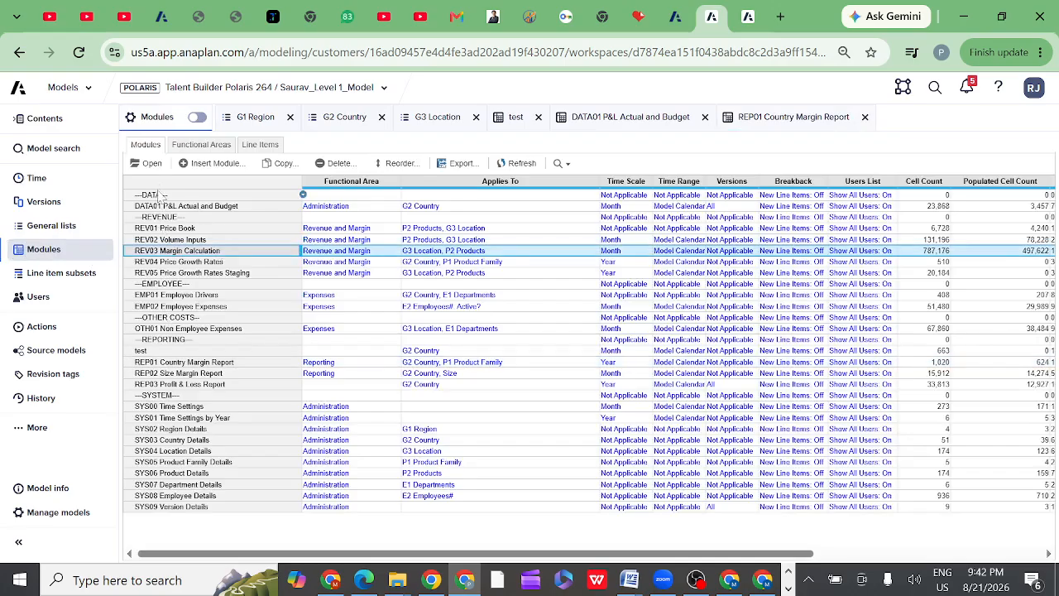
left_click(152, 163)
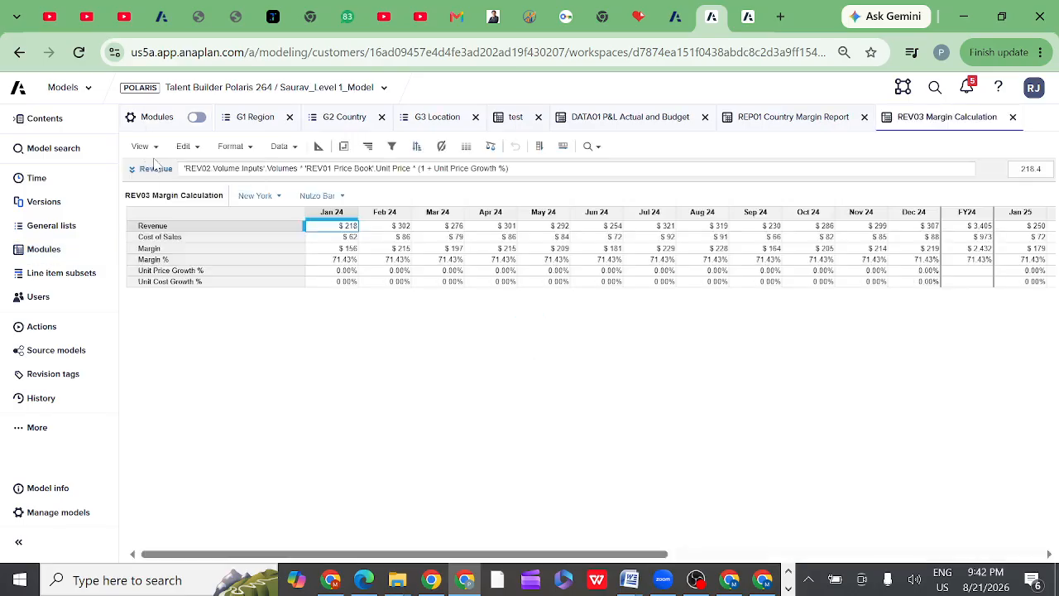
left_click(174, 230)
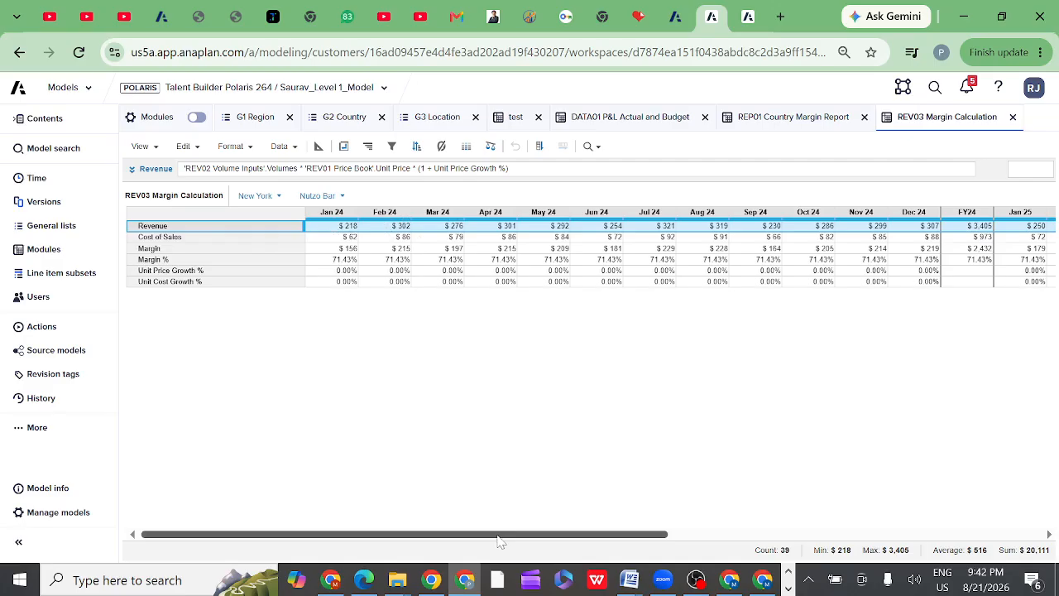
left_click_drag(499, 542, 1020, 509)
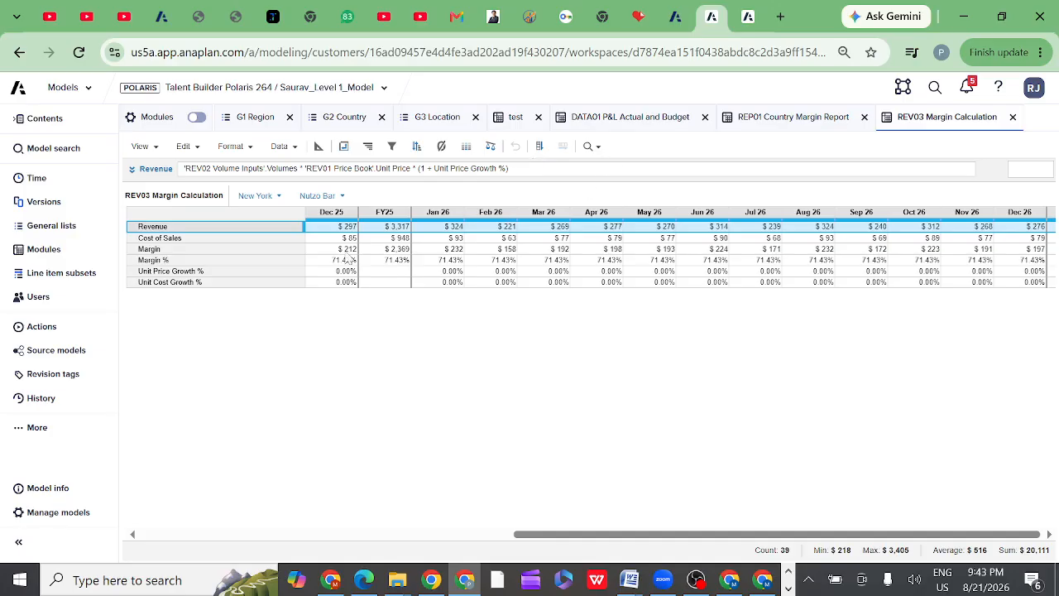
left_click(675, 20)
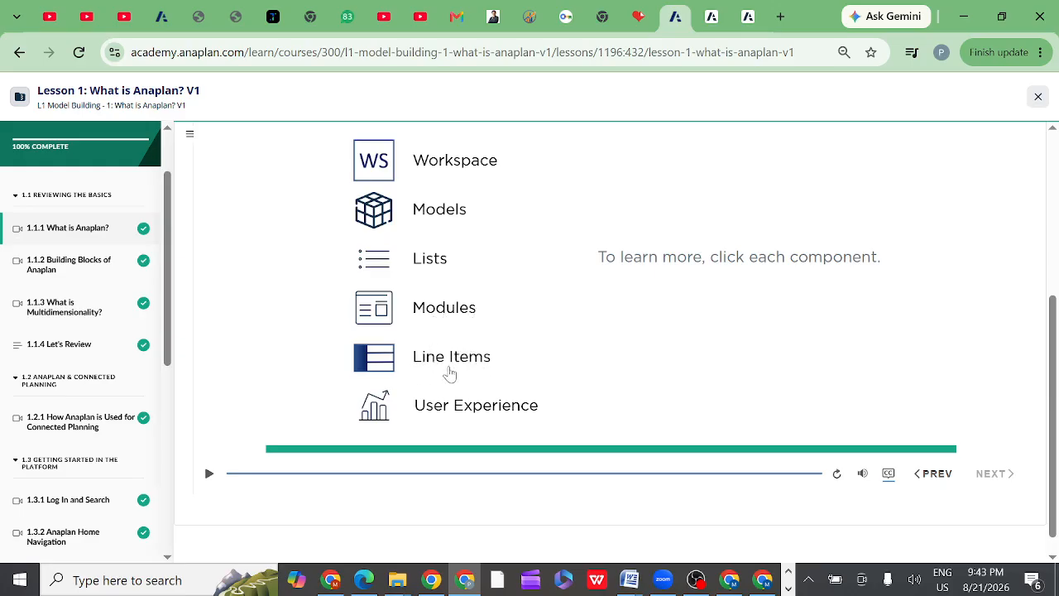
left_click(711, 17)
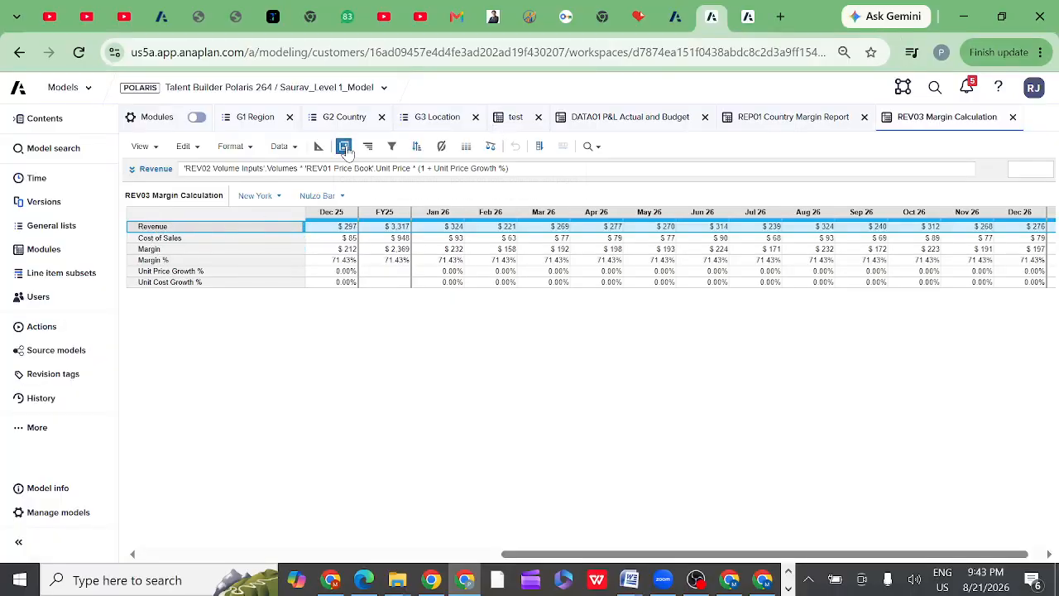
Review the pivot layout of REV03 Margin Calculation without changing it, and switch the module's location page to Chicago.
left_click(345, 147)
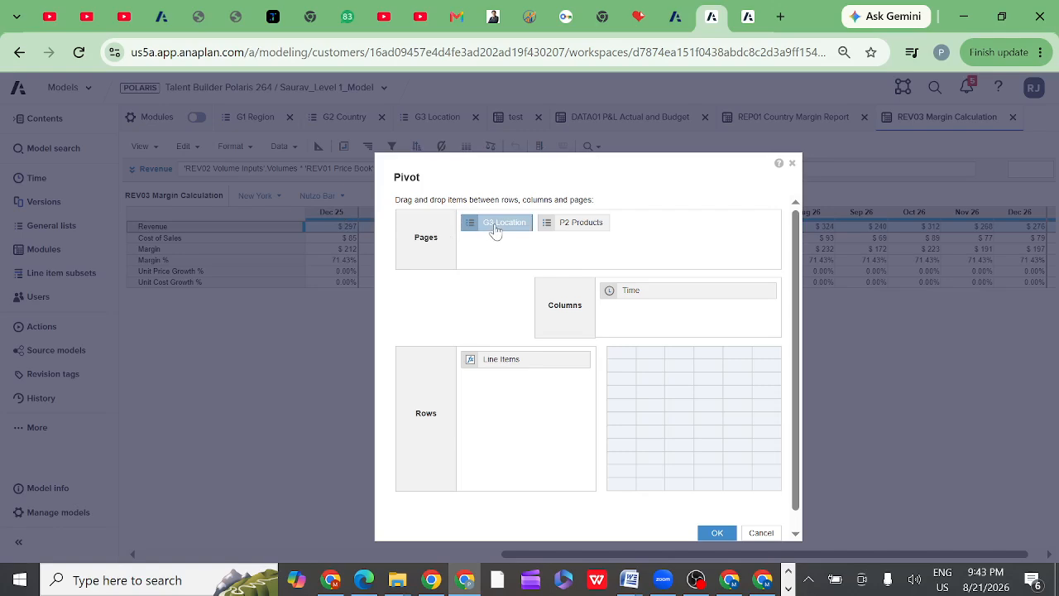
left_click_drag(495, 229, 654, 224)
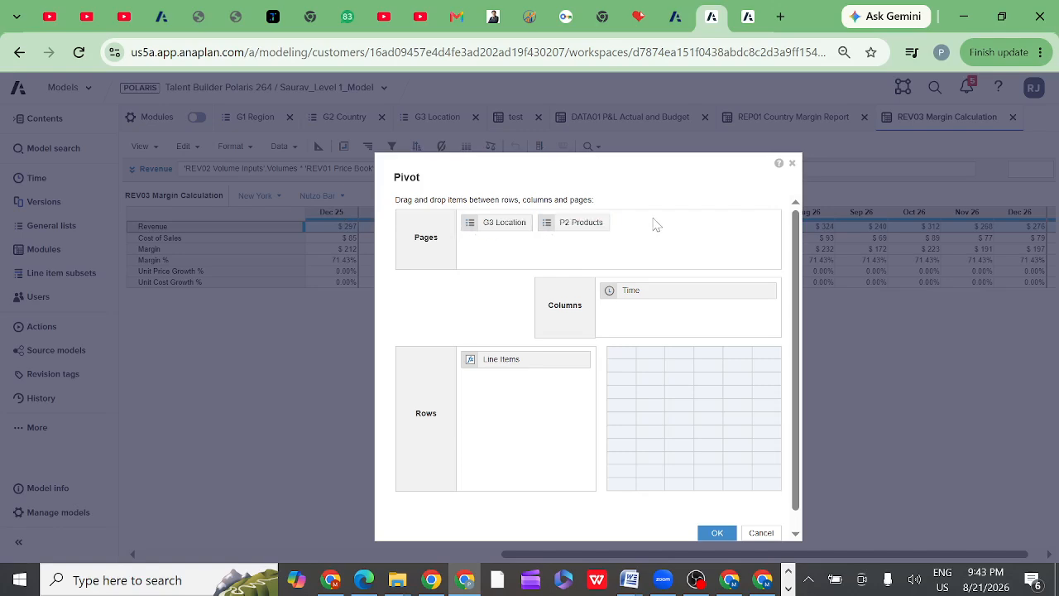
left_click(792, 164)
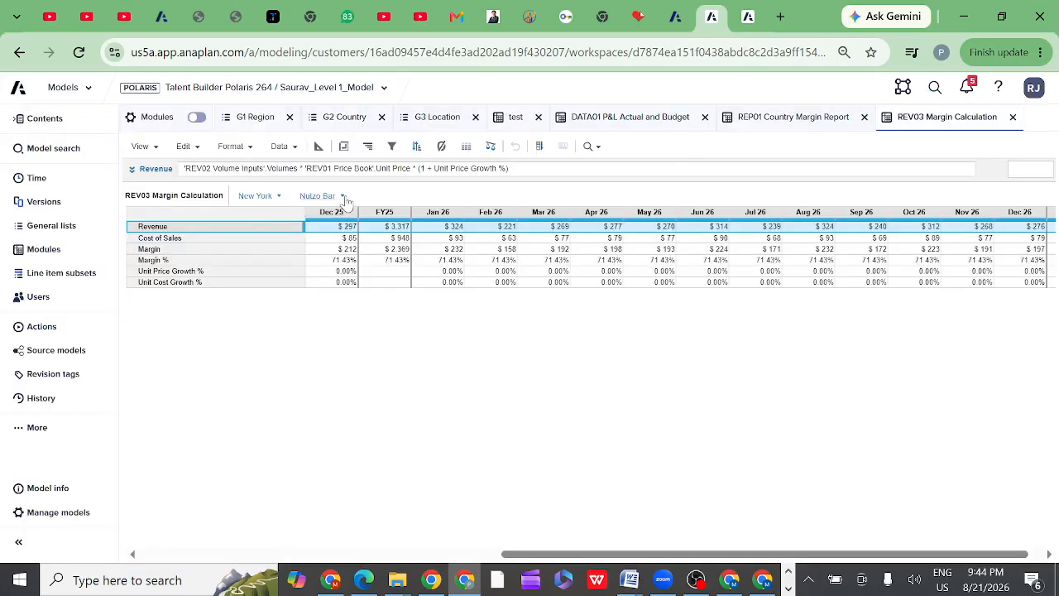
left_click(279, 197)
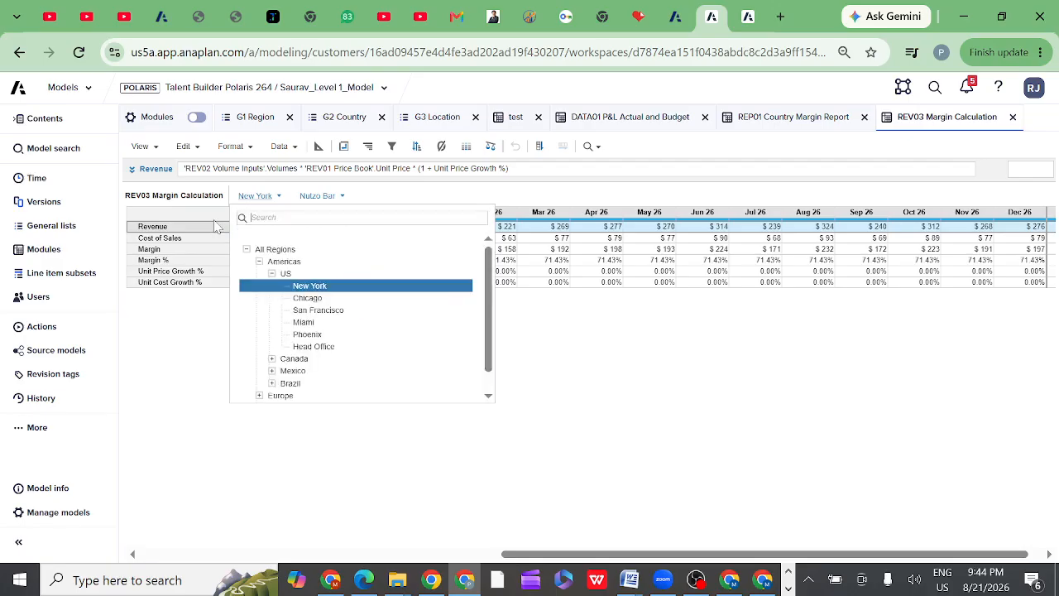
left_click(308, 299)
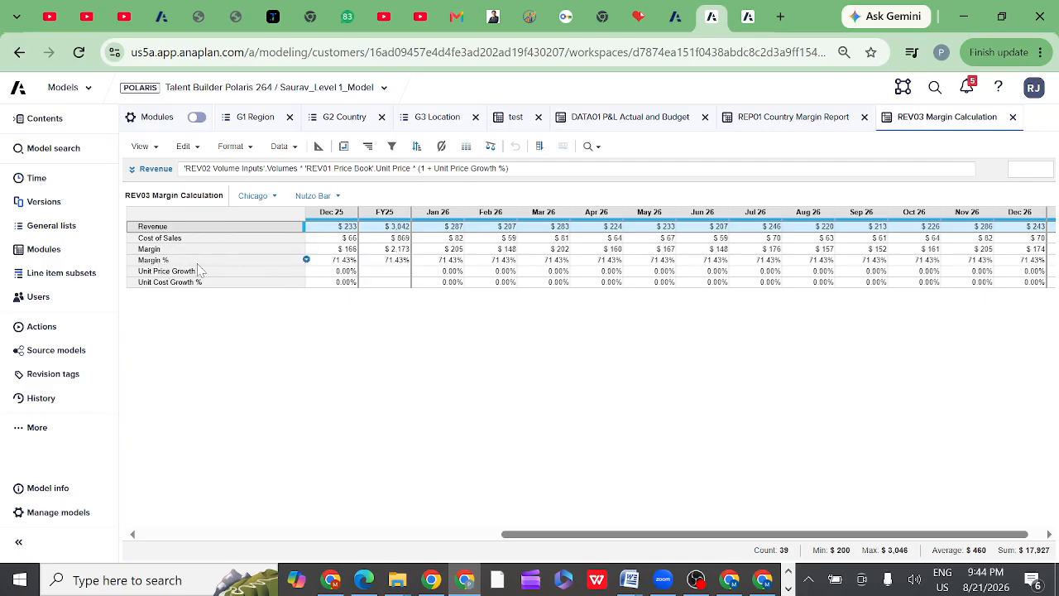
Open the REP03 Profit & Loss Report module from the model's module list.
left_click(56, 256)
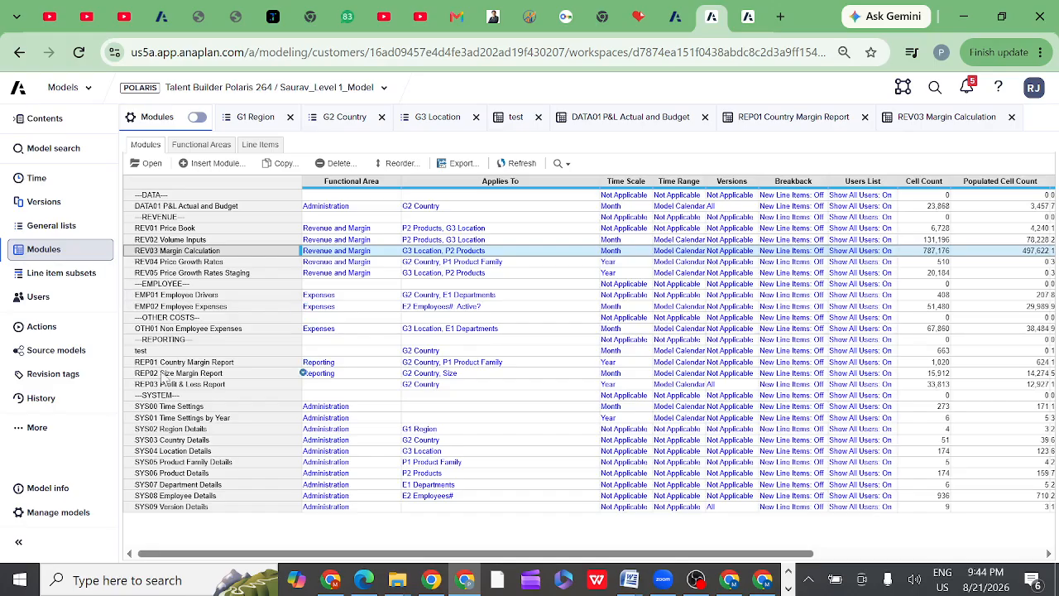
left_click(155, 386)
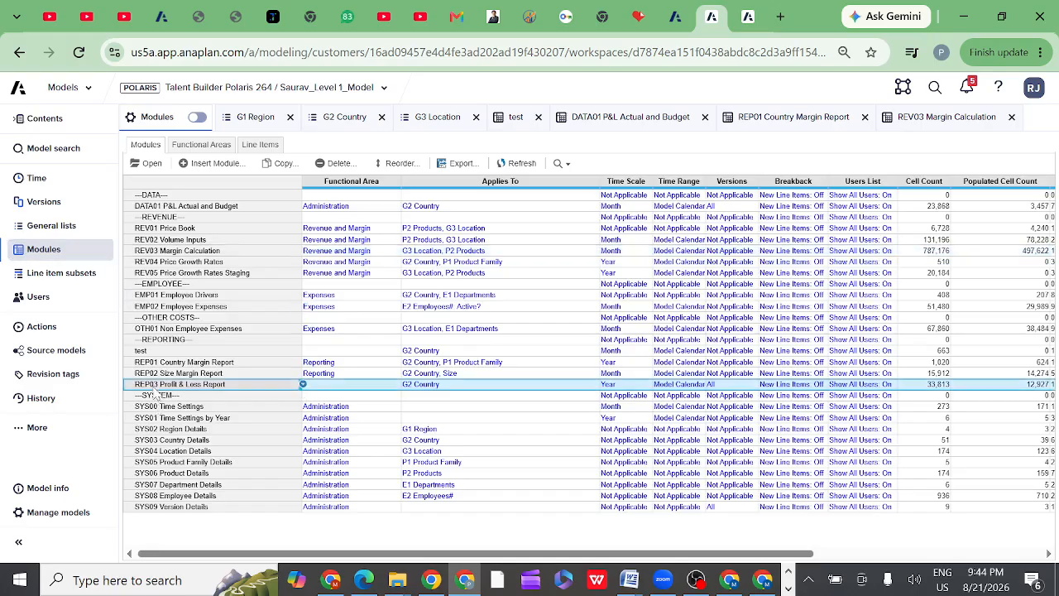
left_click(157, 164)
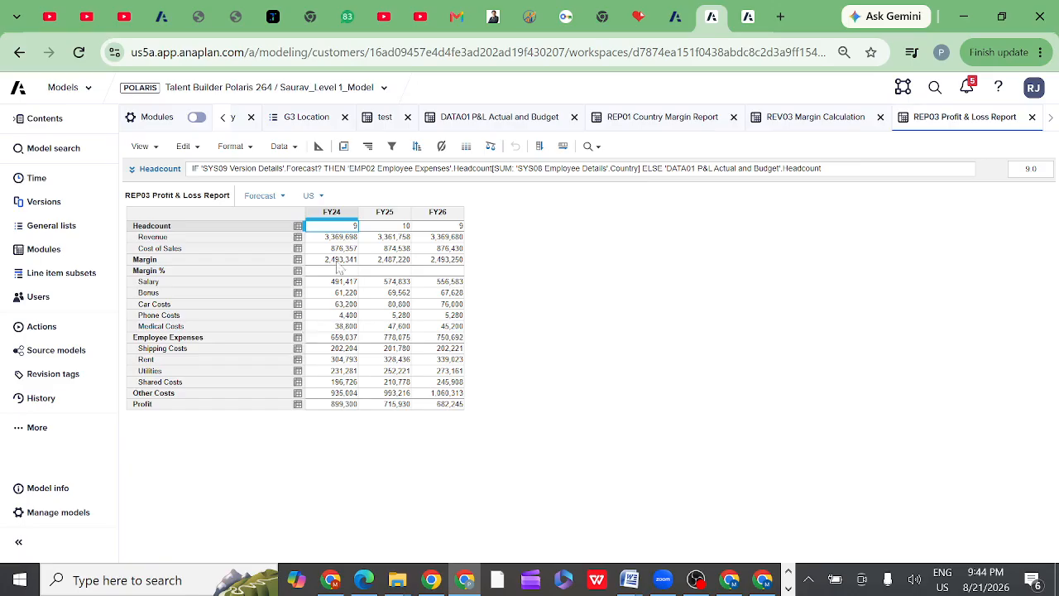
Set the REP03 Profit & Loss Report module's time scale to Month in its blueprint, accept the dimensionality change, and return to the grid.
left_click(318, 147)
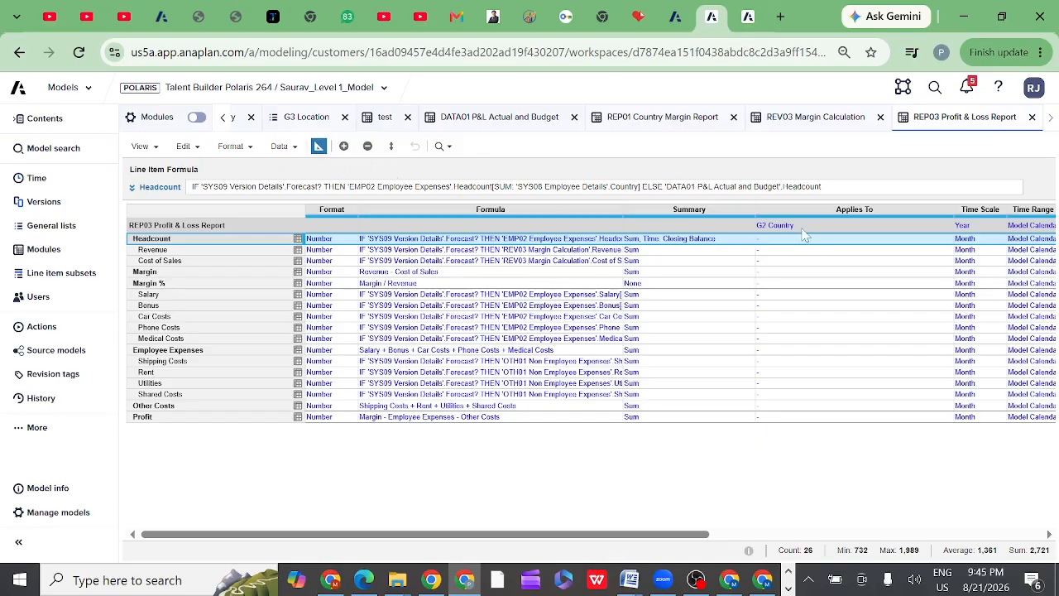
left_click(976, 225)
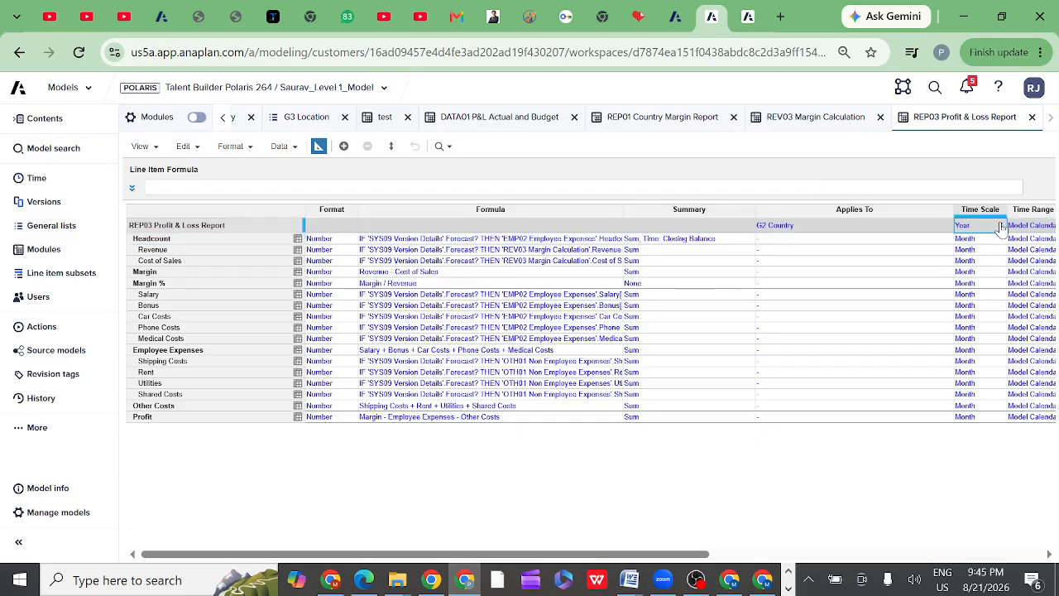
left_click(1001, 225)
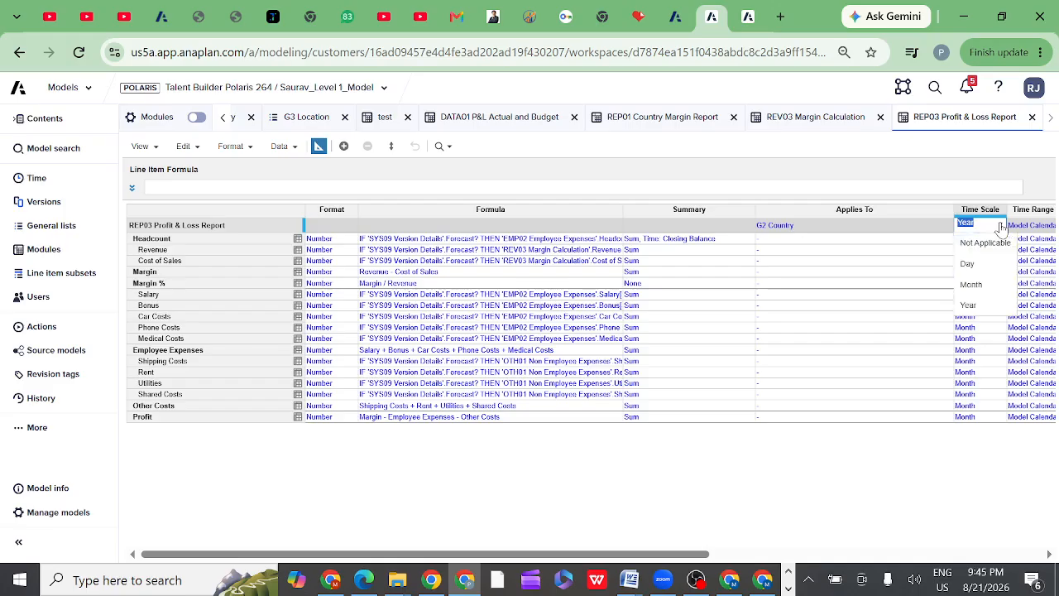
left_click(970, 283)
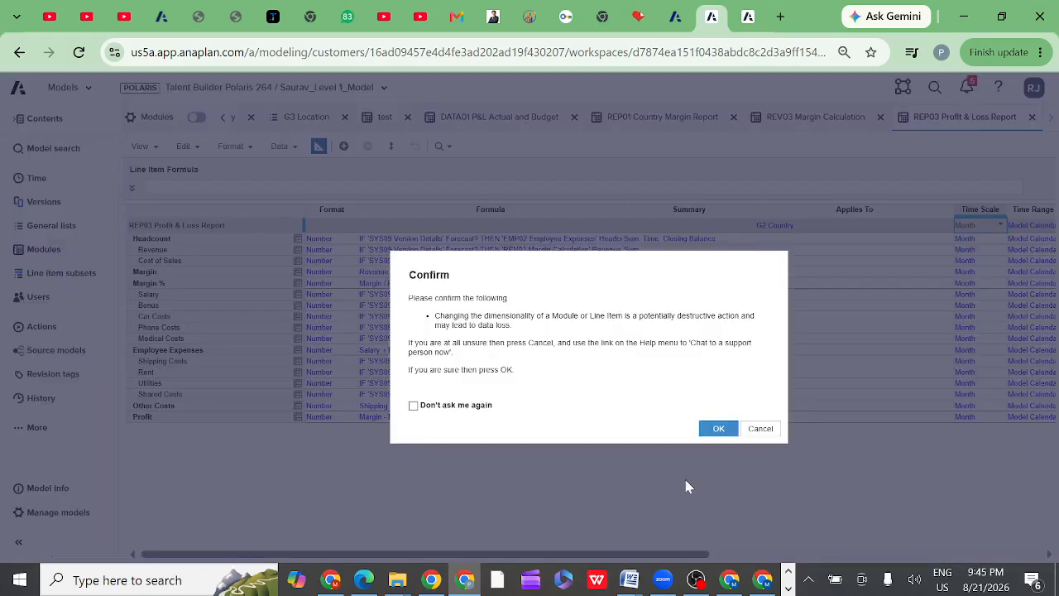
left_click(717, 430)
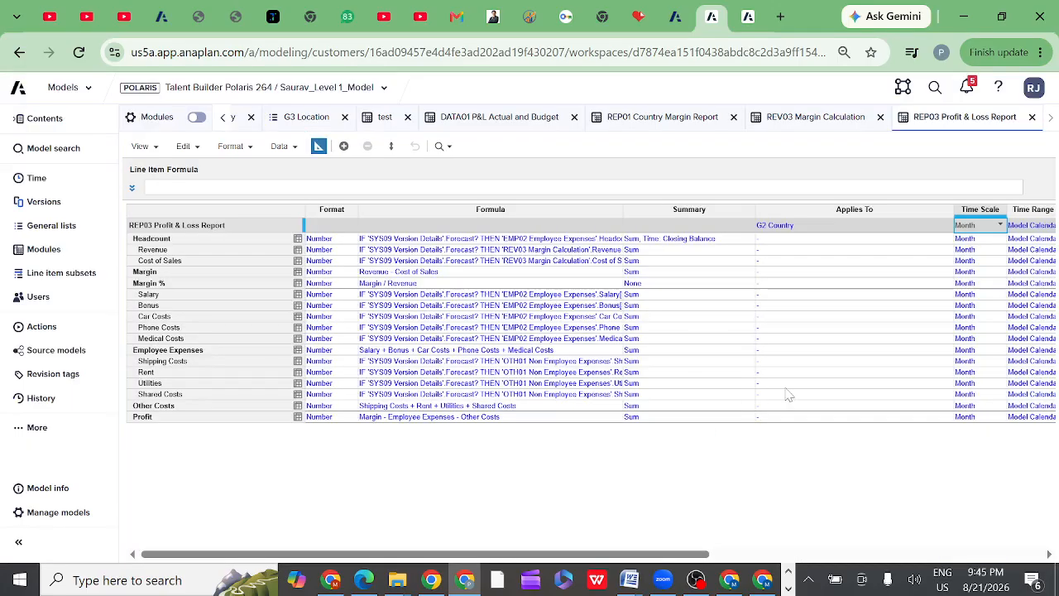
mouse_move(542, 555)
left_mouse_down()
mouse_move(581, 554)
mouse_move(550, 554)
left_mouse_up()
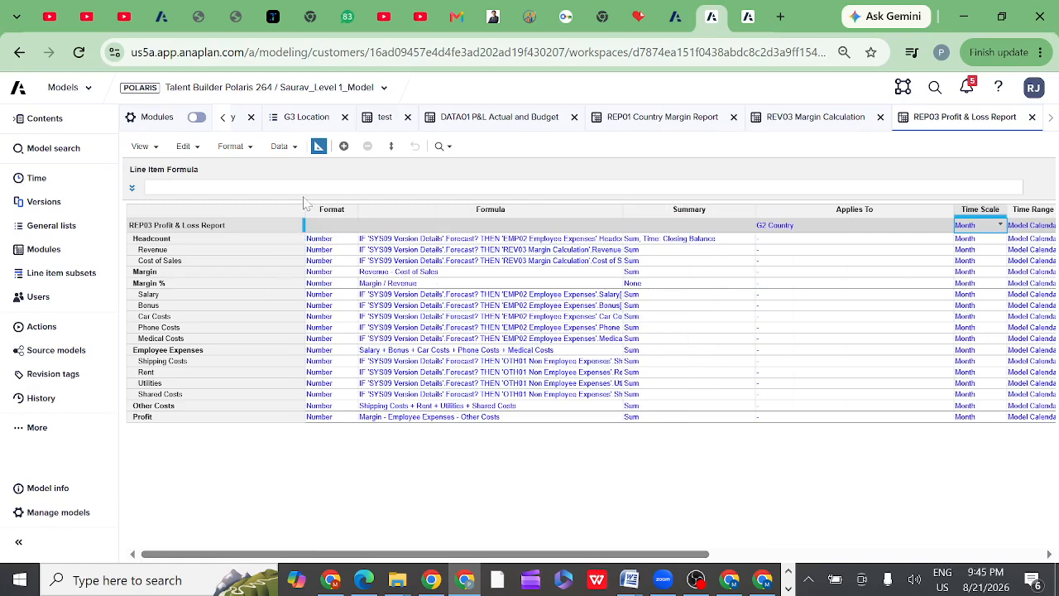
left_click(319, 145)
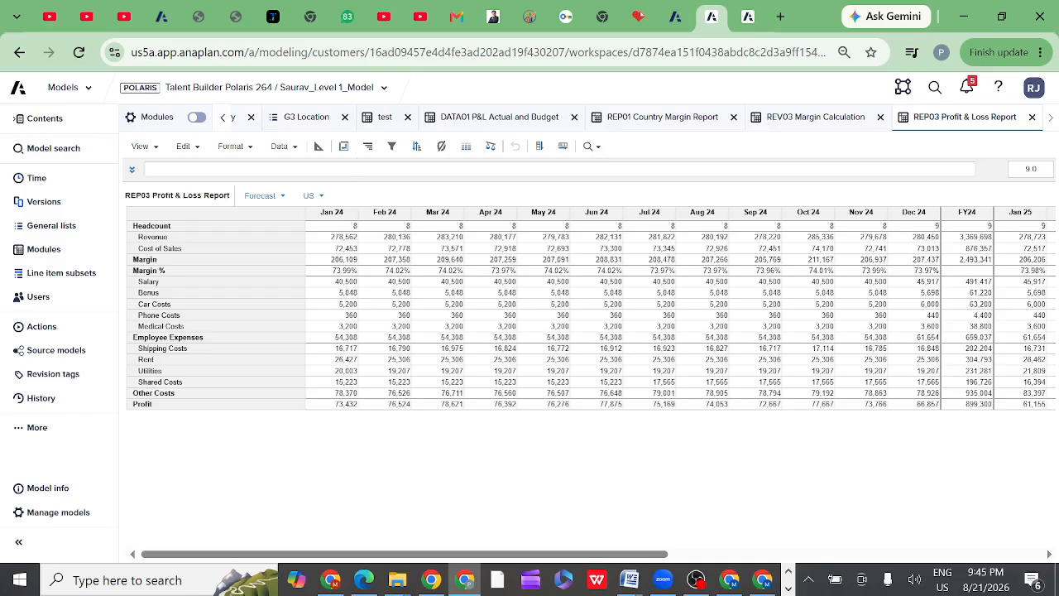
Review the REP03 blueprint's module-level row and Headcount line item, including formula, summary, time and version settings, and return to the grid.
left_click(317, 147)
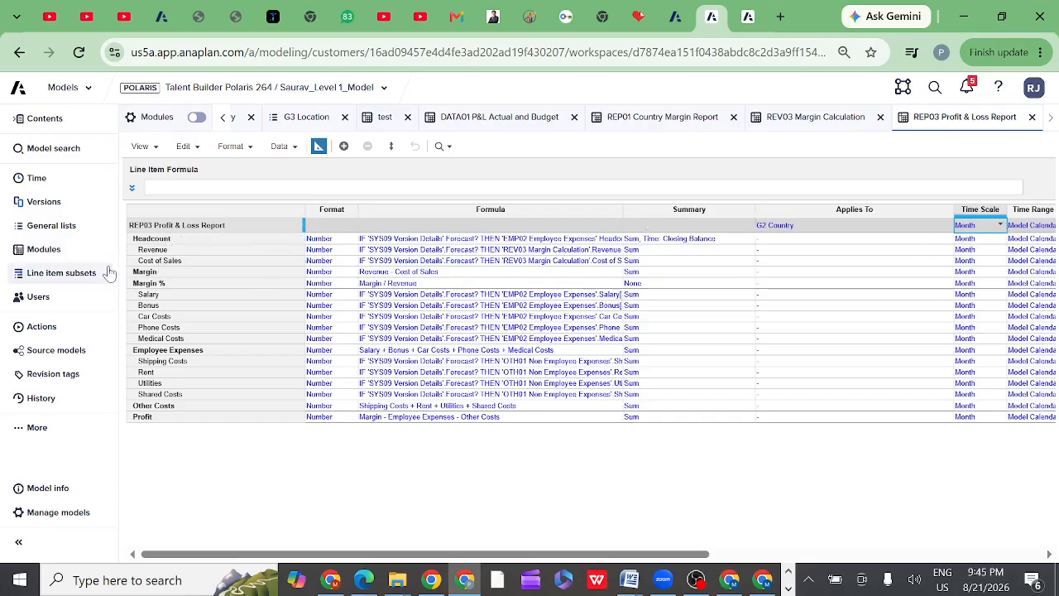
left_click(162, 226)
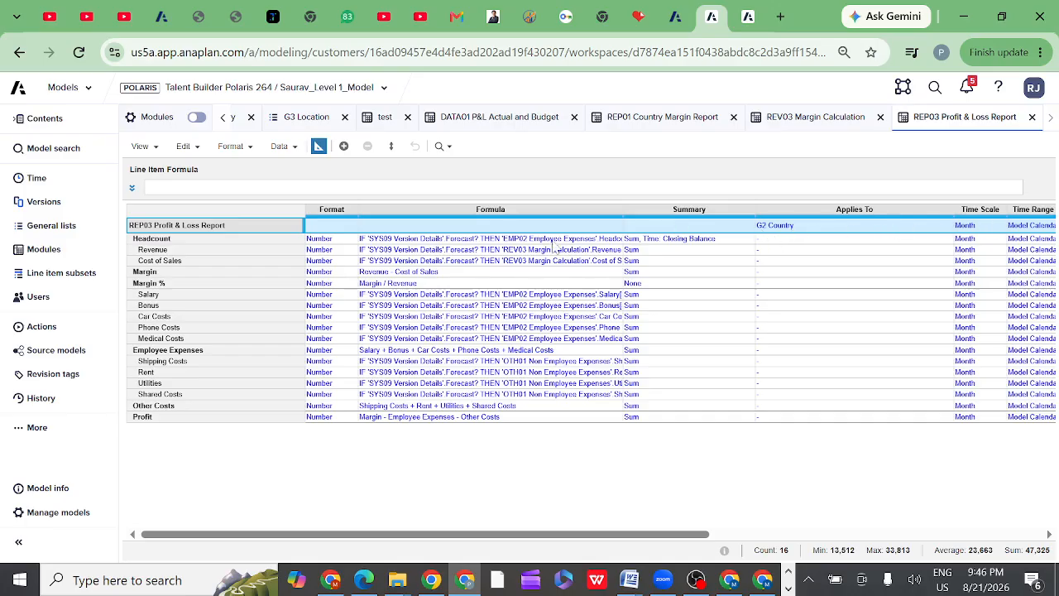
left_click(154, 239)
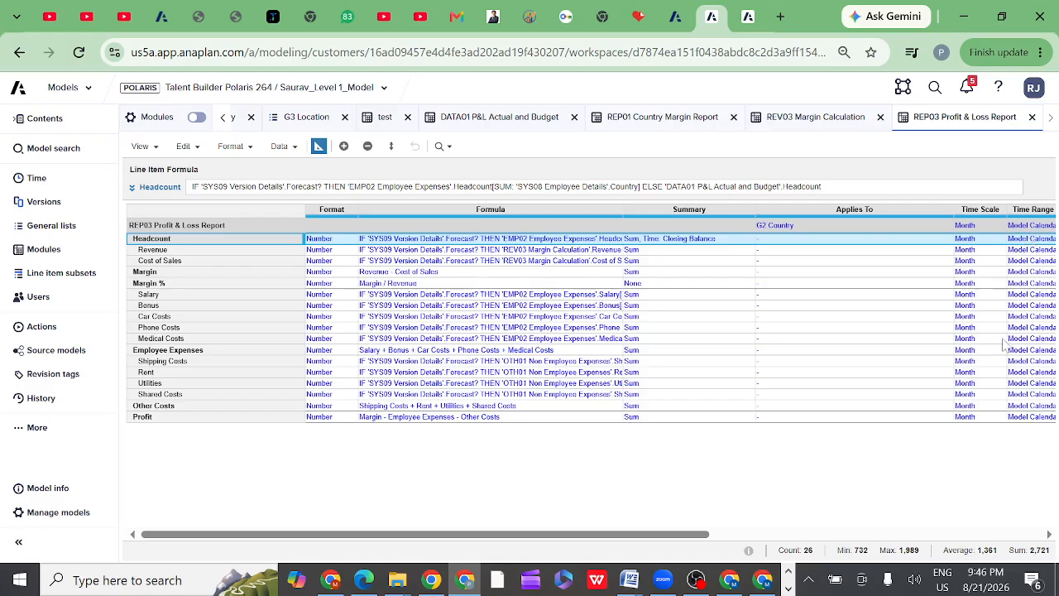
left_click(1048, 535)
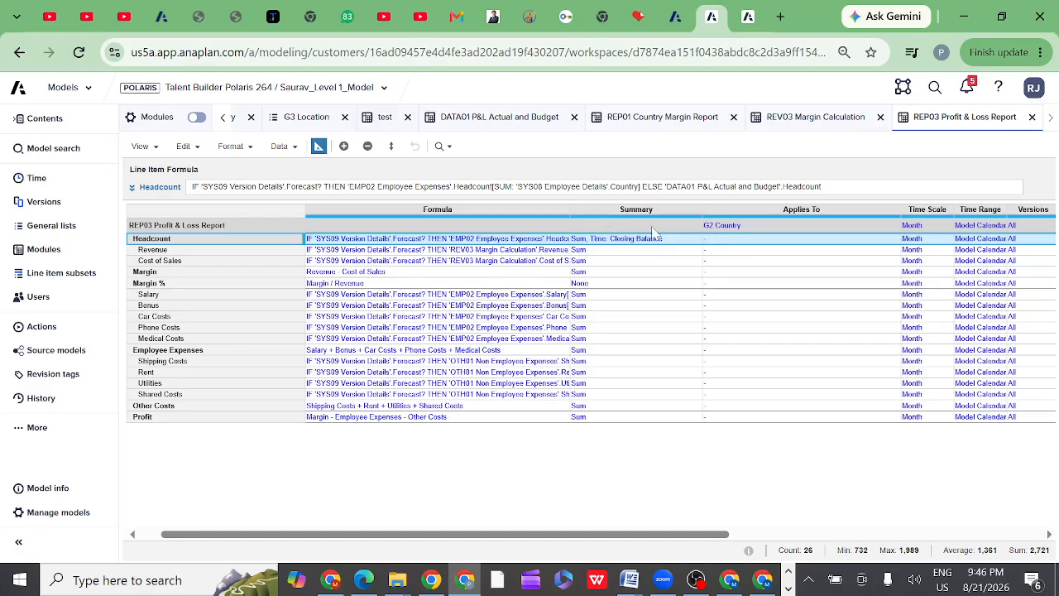
left_click(280, 244)
left_click(318, 147)
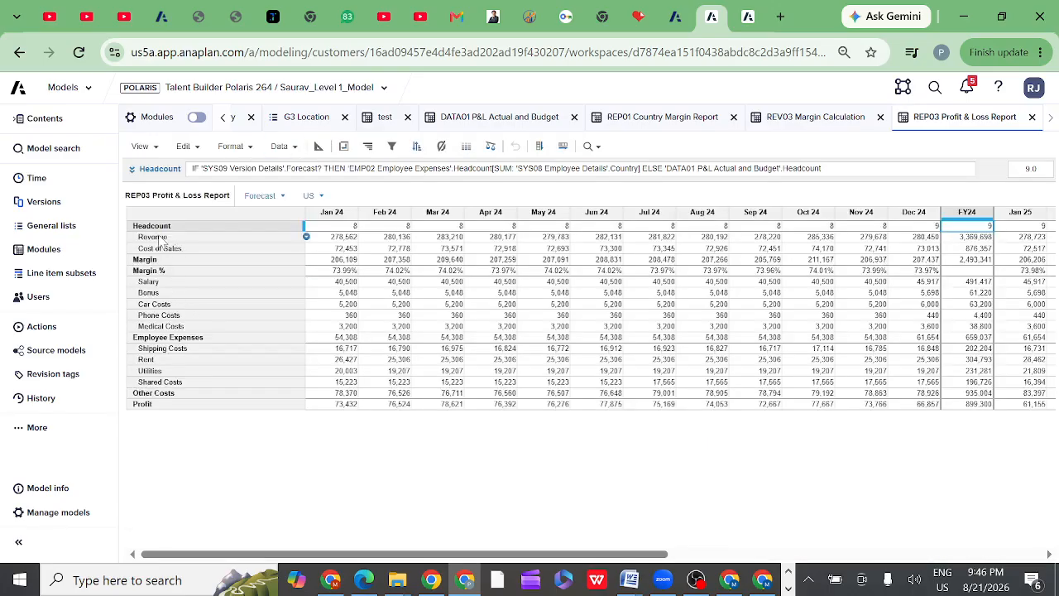
Examine the formulas of the REP03 line items from Revenue and Cost of Sales through Margin, Salary, Shipping Costs, Other Costs and Profit.
left_click(155, 238)
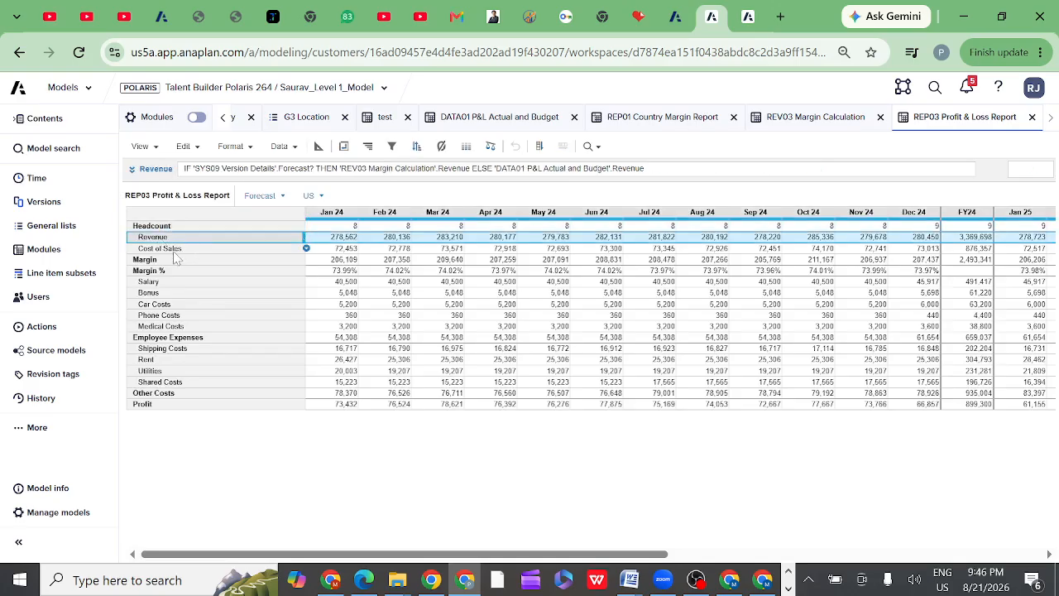
left_click(174, 251)
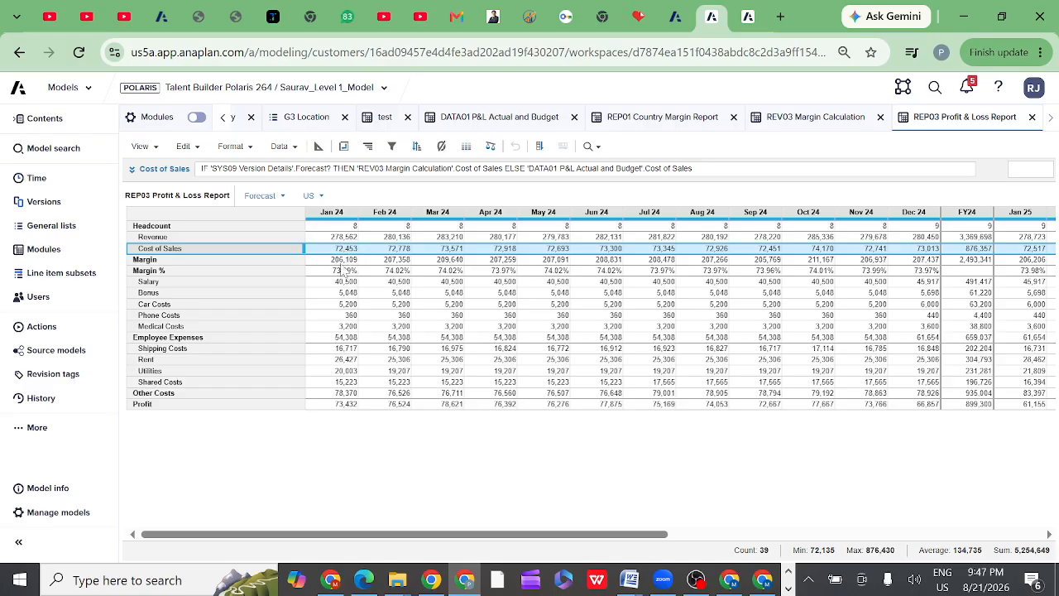
left_click(288, 262)
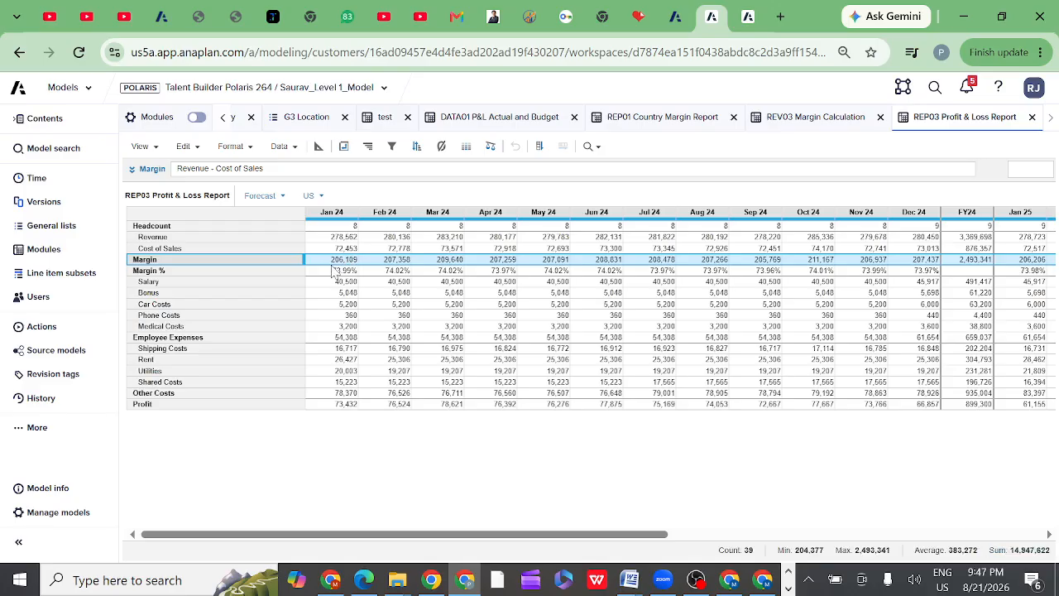
left_click(272, 283)
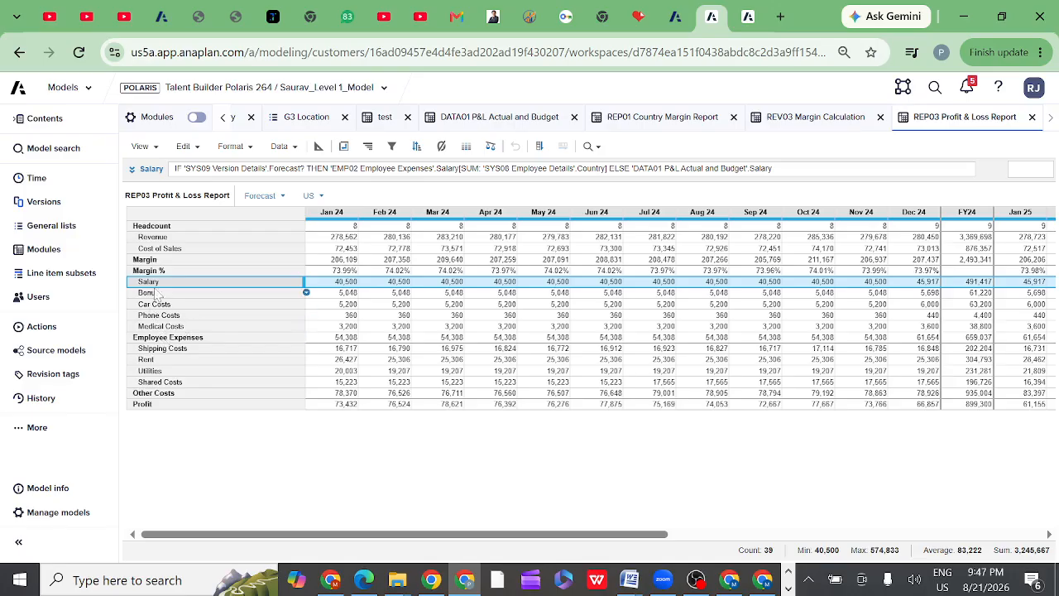
left_click(156, 340)
left_click(156, 350)
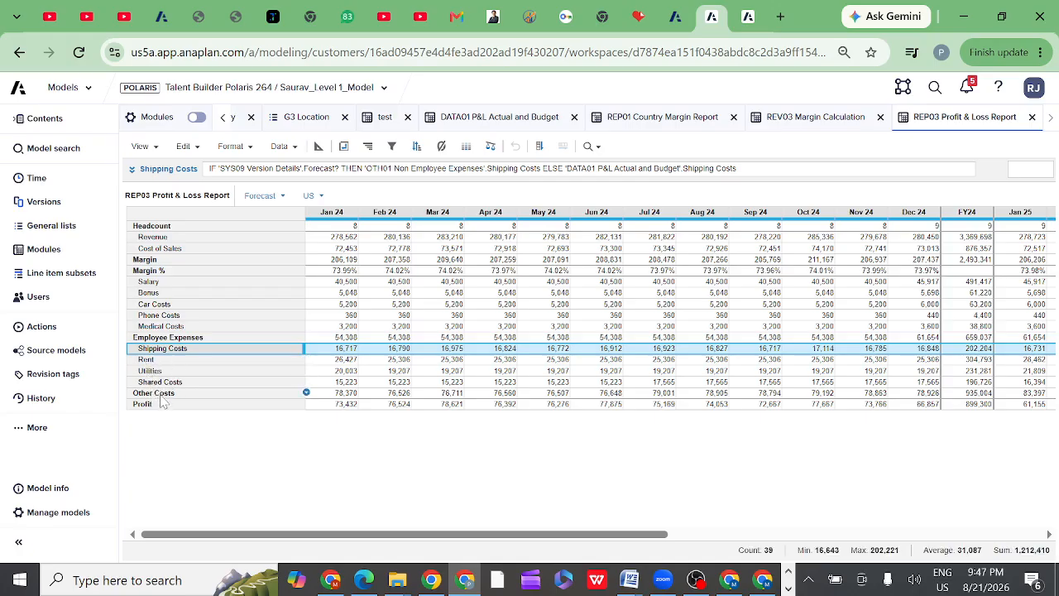
left_click(162, 395)
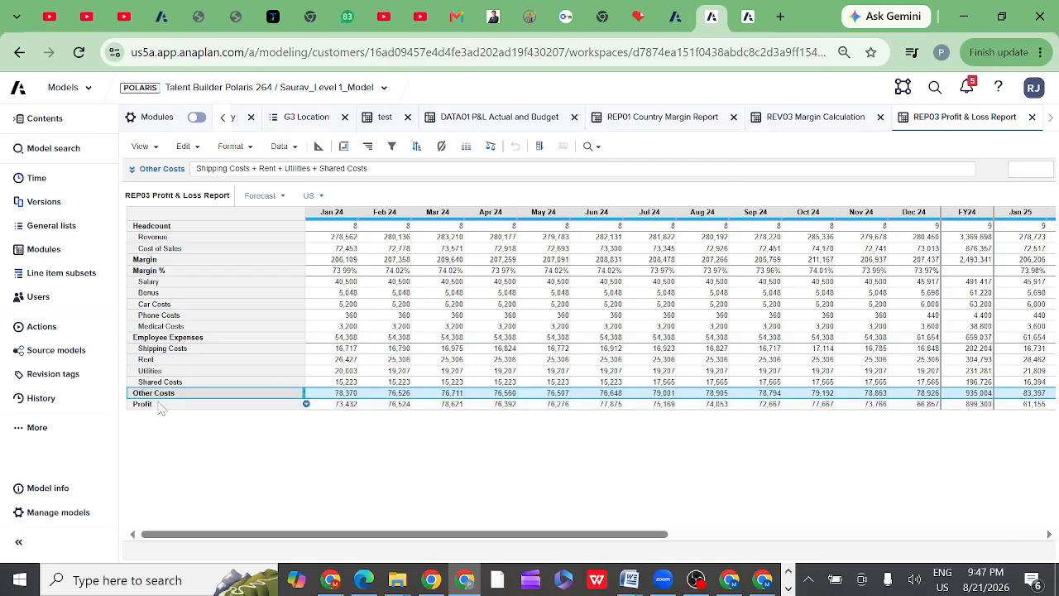
left_click(162, 405)
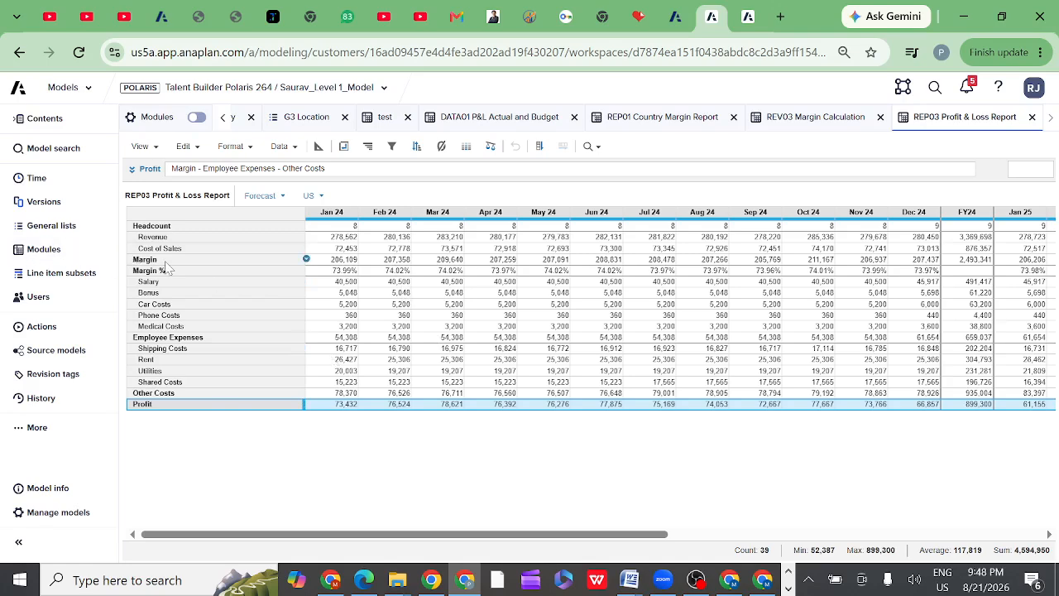
Compare the Revenue, Cost of Sales and Headcount line items as rows, and inspect Revenue's Jan 24 cell.
left_click(154, 236)
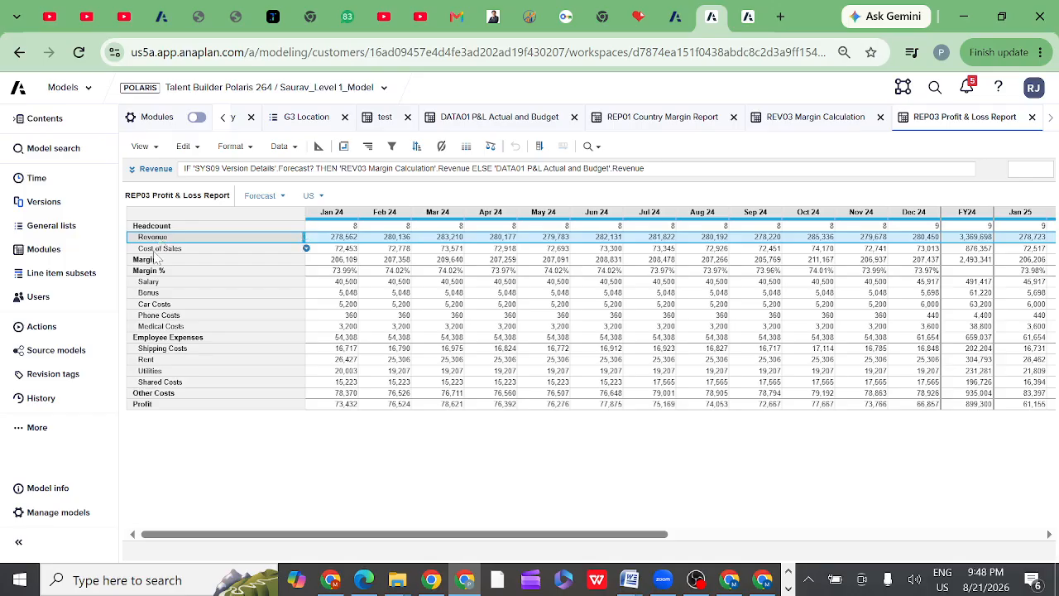
left_click(160, 248)
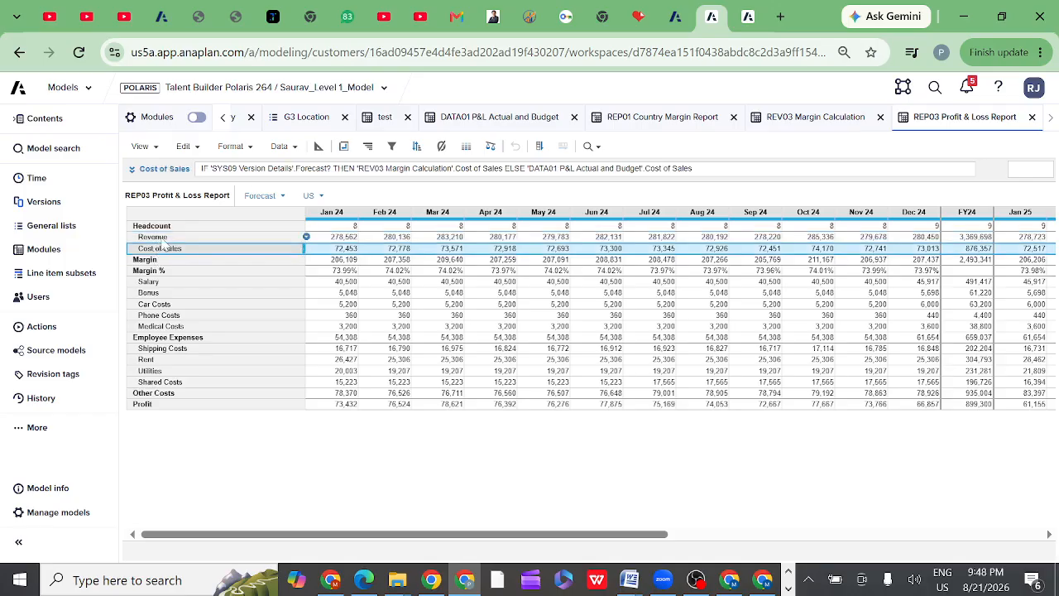
left_click(163, 240)
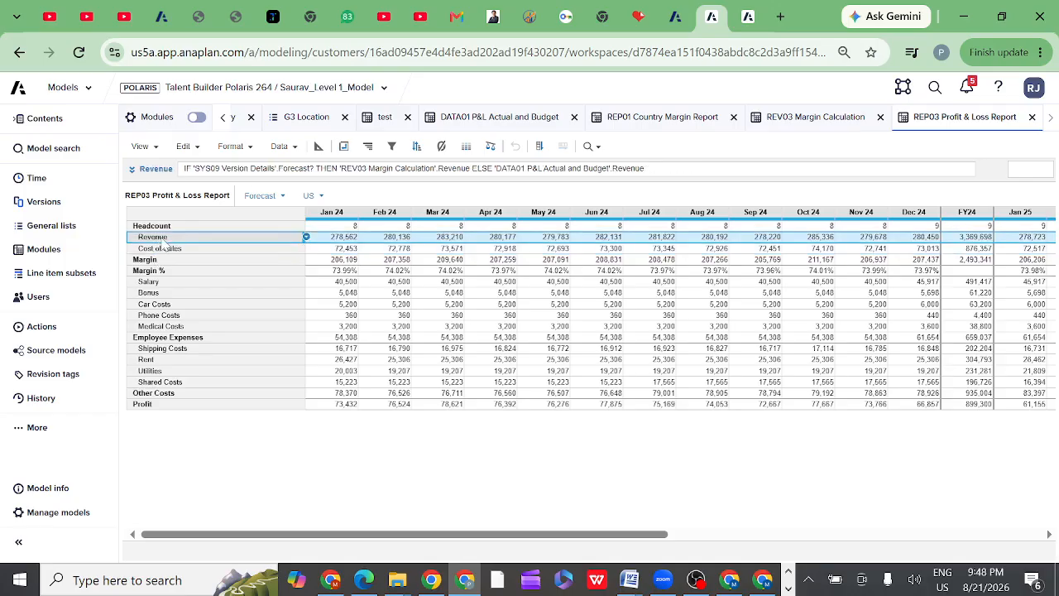
left_click(332, 238)
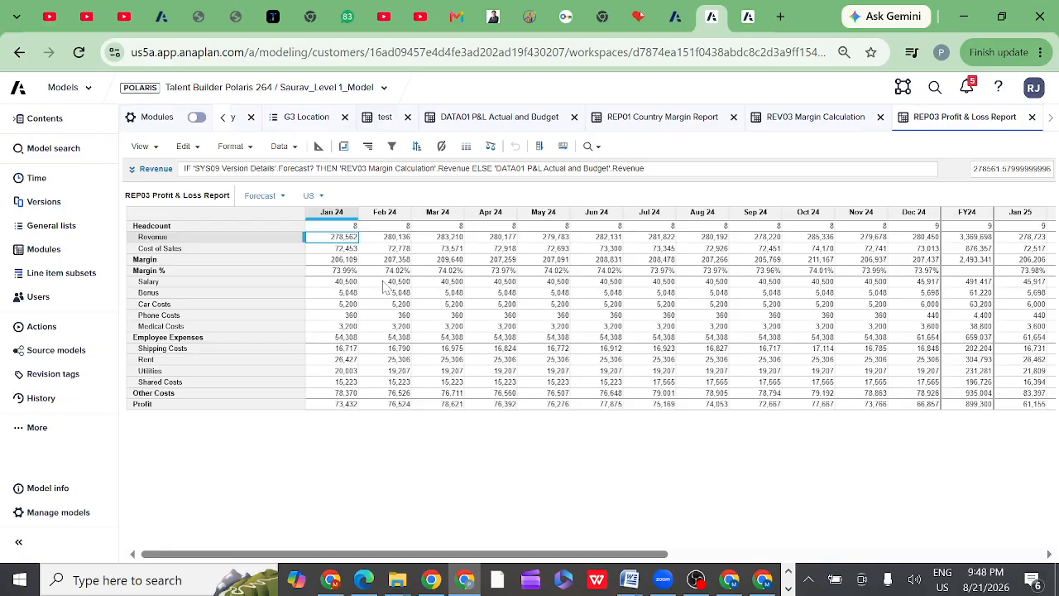
left_click(279, 239)
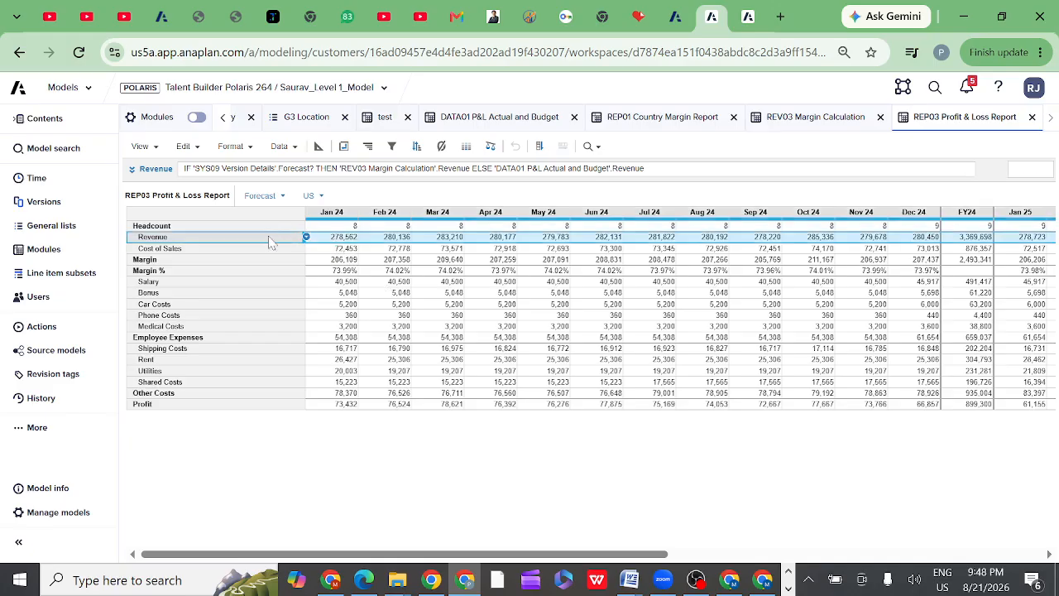
left_click(344, 239)
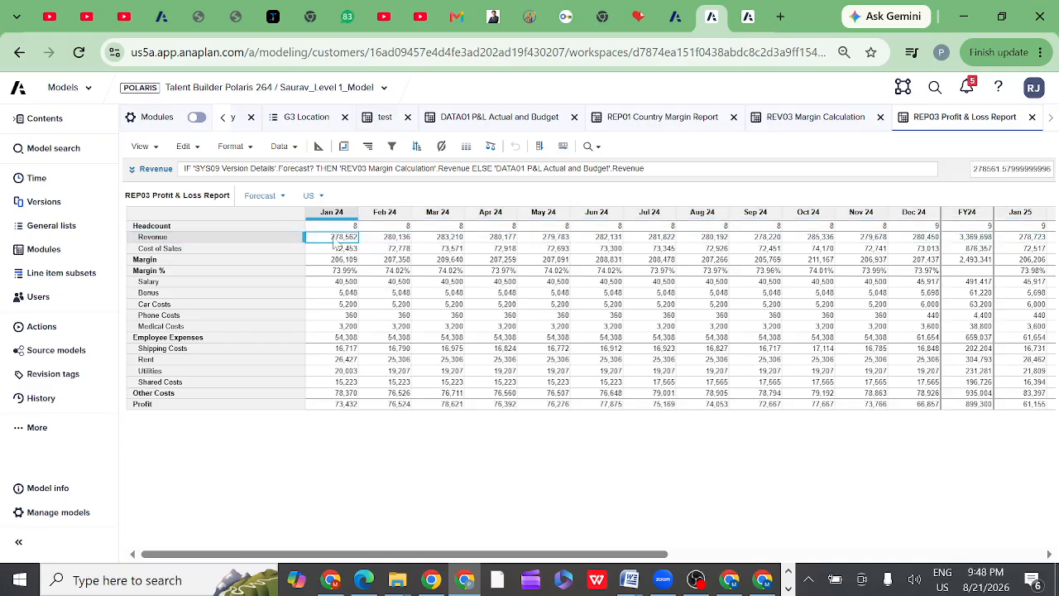
left_click(186, 227)
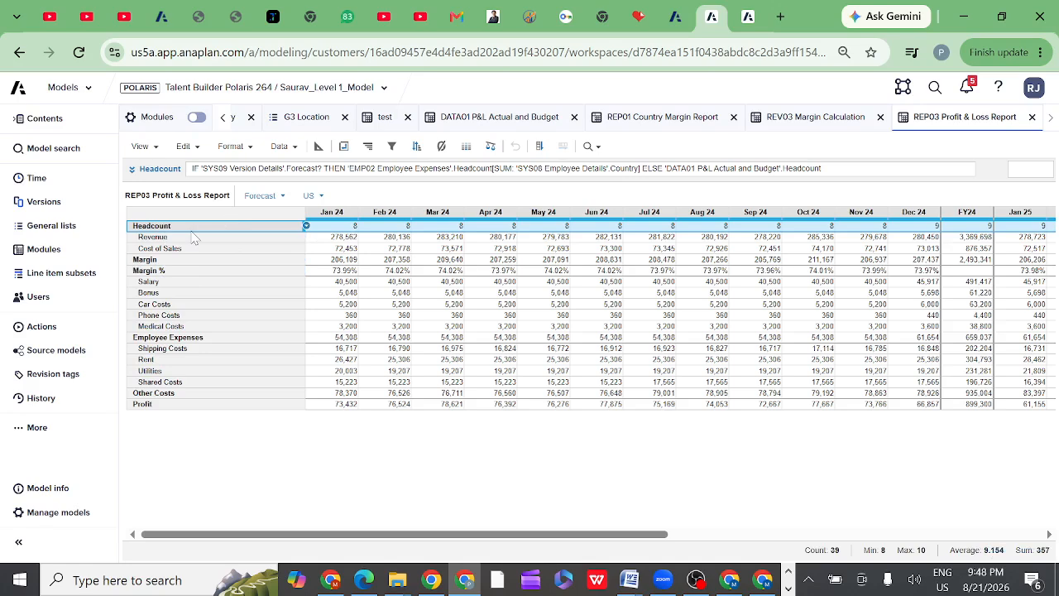
left_click(166, 239)
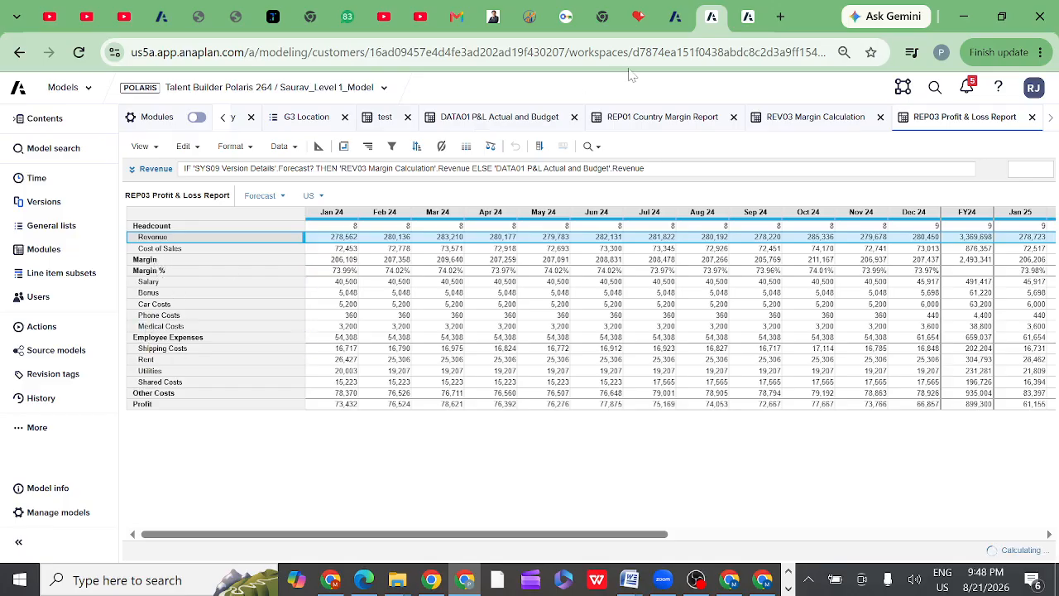
Check the Academy lesson's component list, return to the model, and open the My Pages area.
left_click(675, 20)
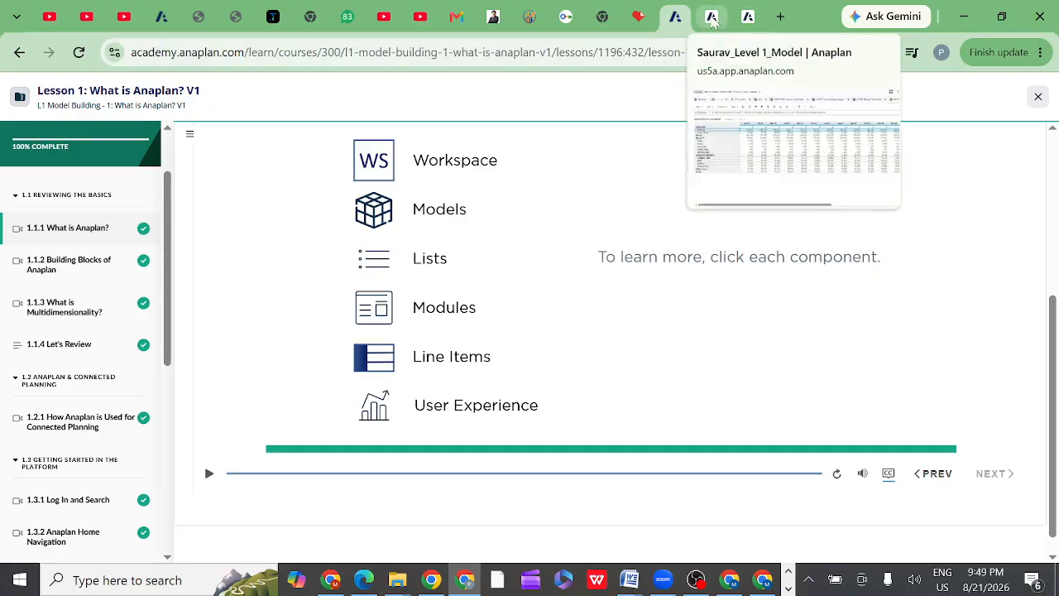
left_click(712, 18)
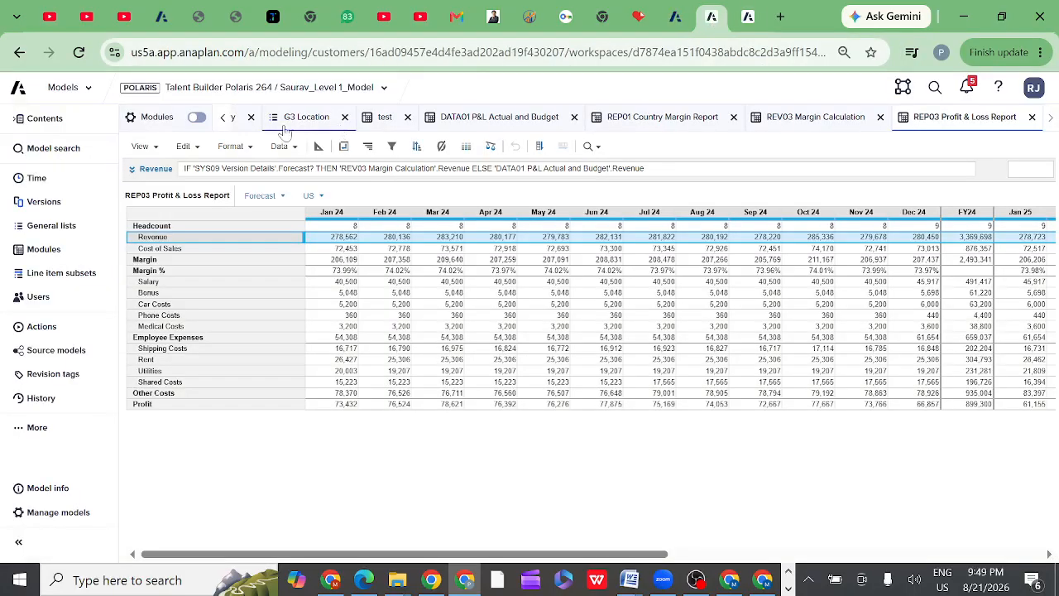
left_click(88, 89)
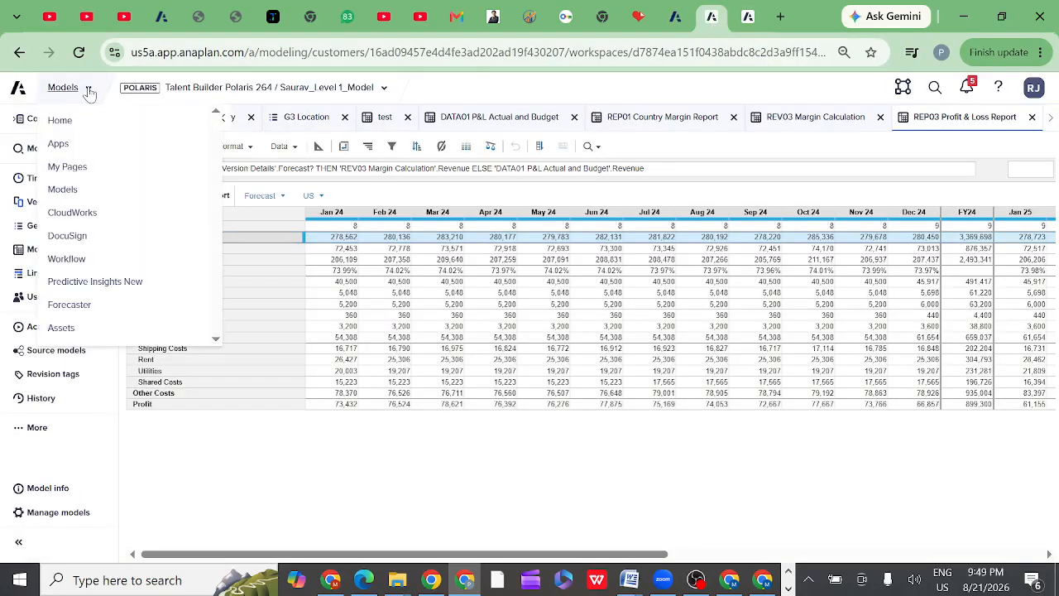
left_click(66, 169)
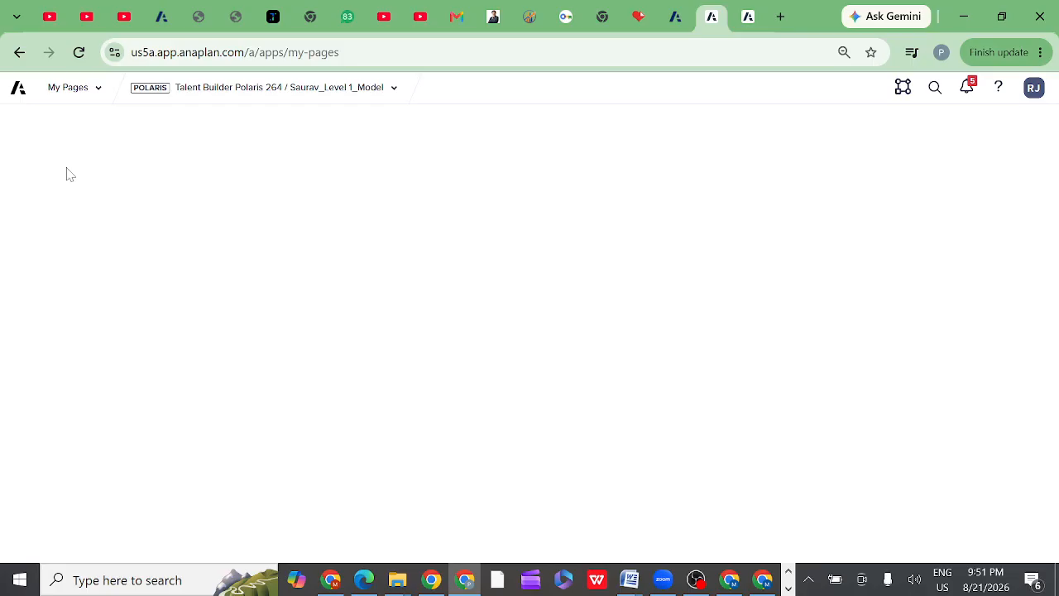
left_click(100, 91)
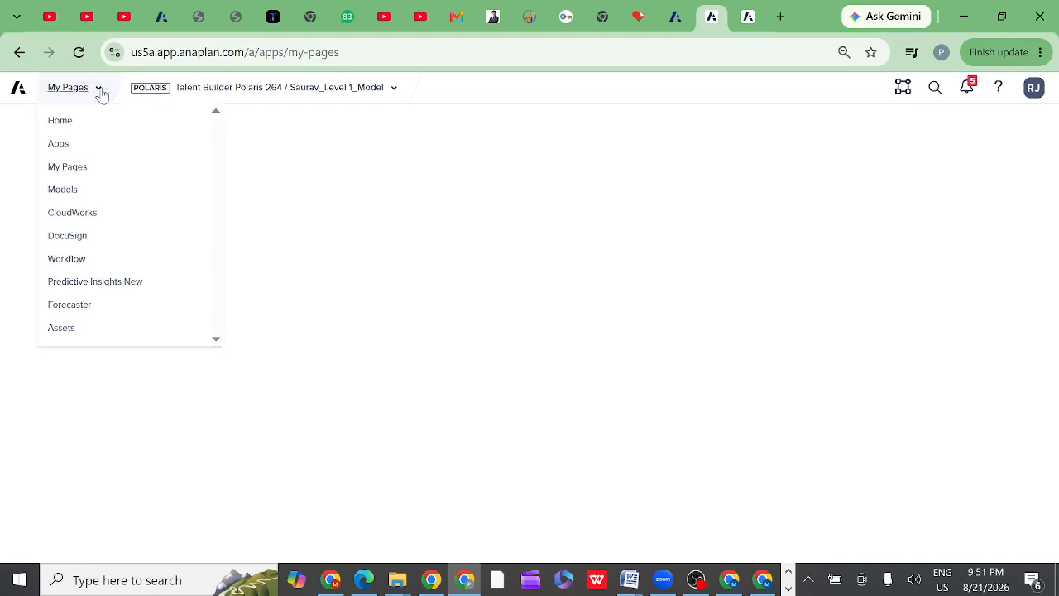
left_click(69, 168)
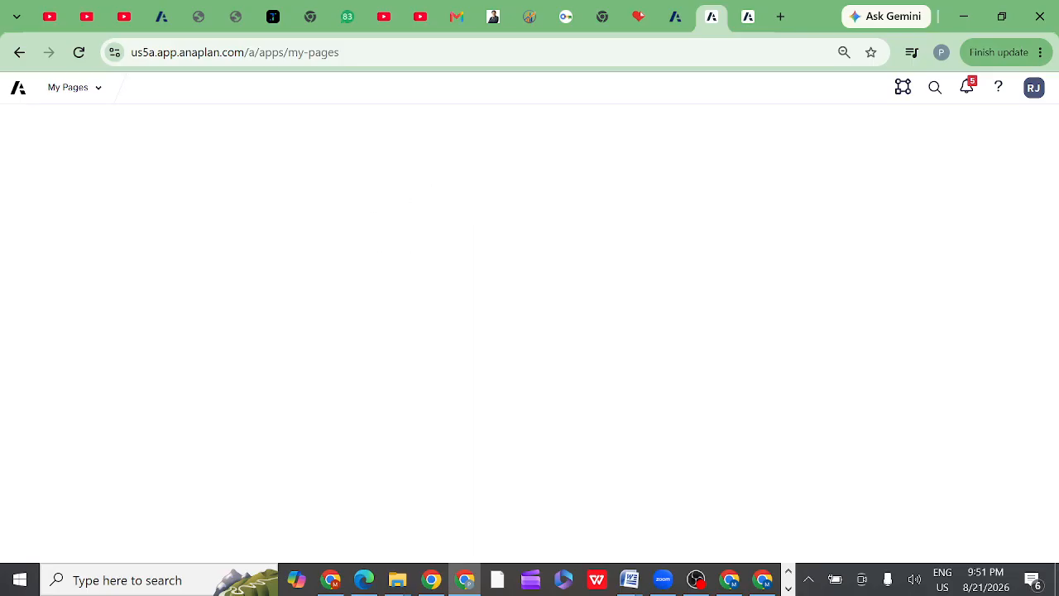
Open the Margin Summary page from My Pages and review its margin grid, Forecast Volume by Month and Forecast Margin by Month charts.
left_click(749, 18)
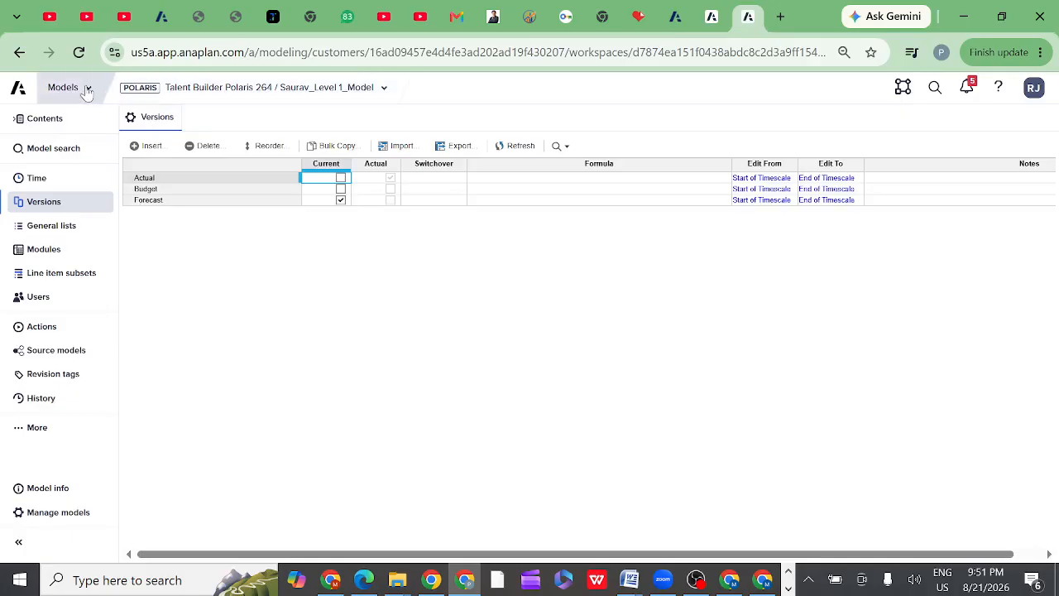
left_click(85, 90)
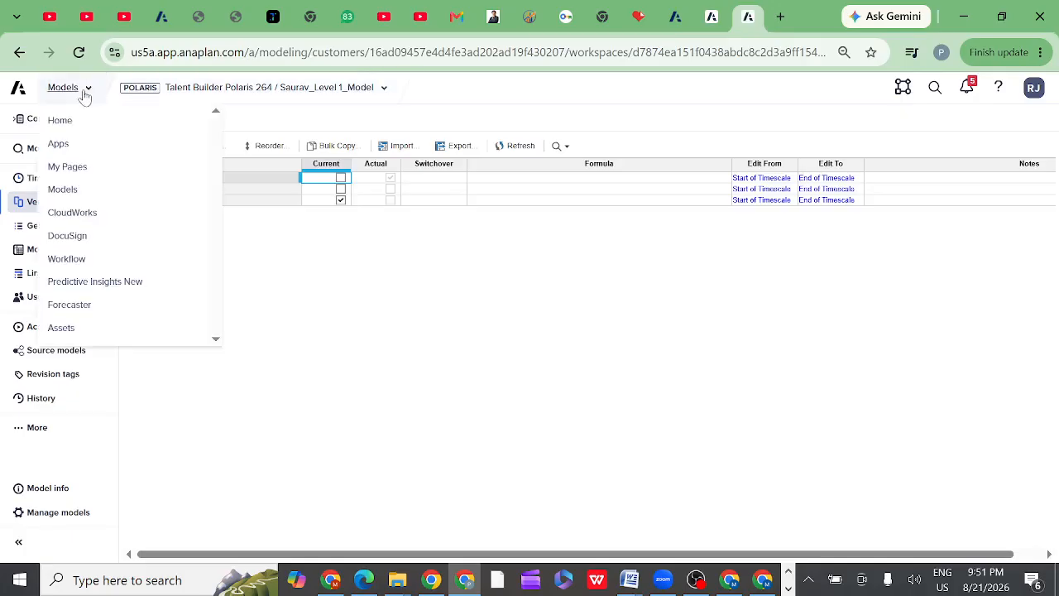
left_click(83, 168)
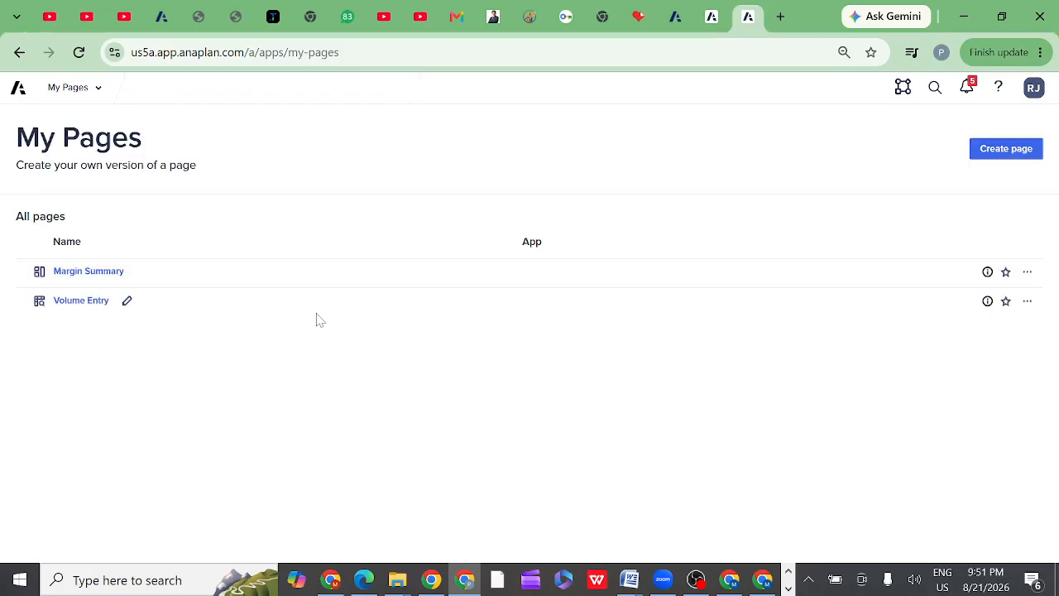
left_click(80, 277)
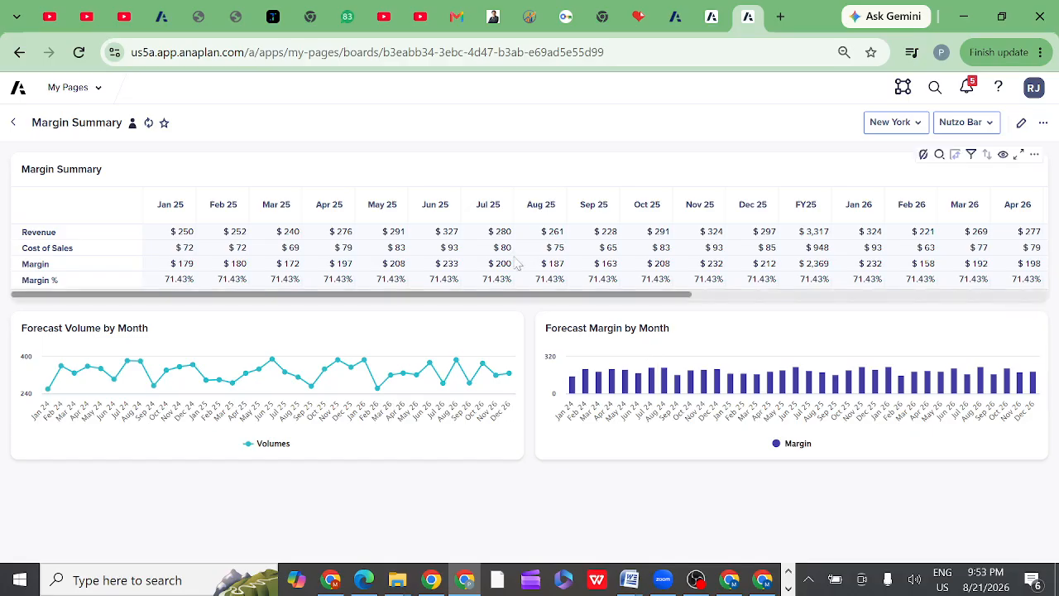
left_click(100, 97)
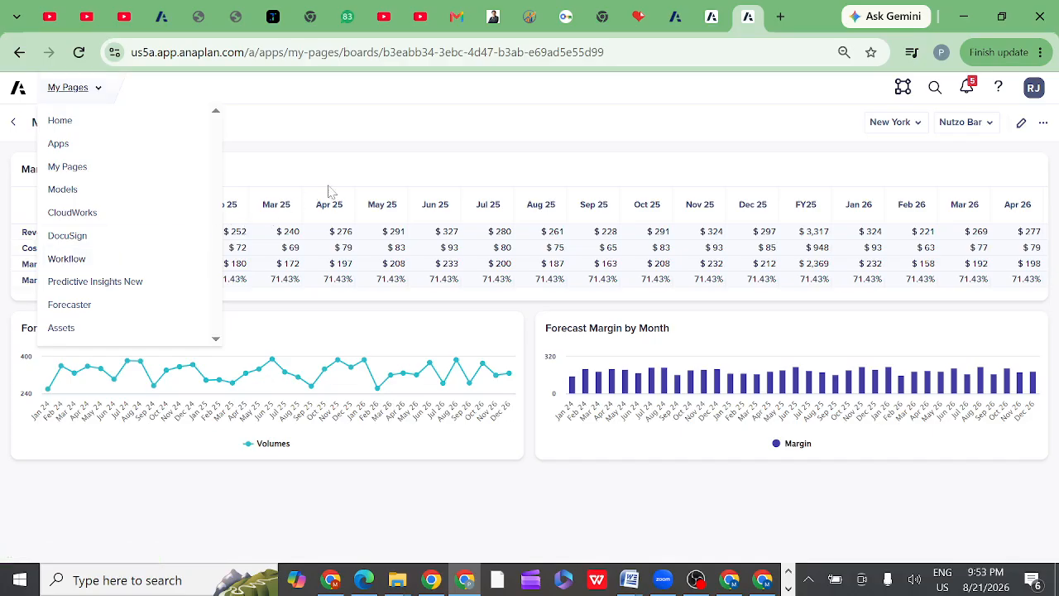
left_click(364, 169)
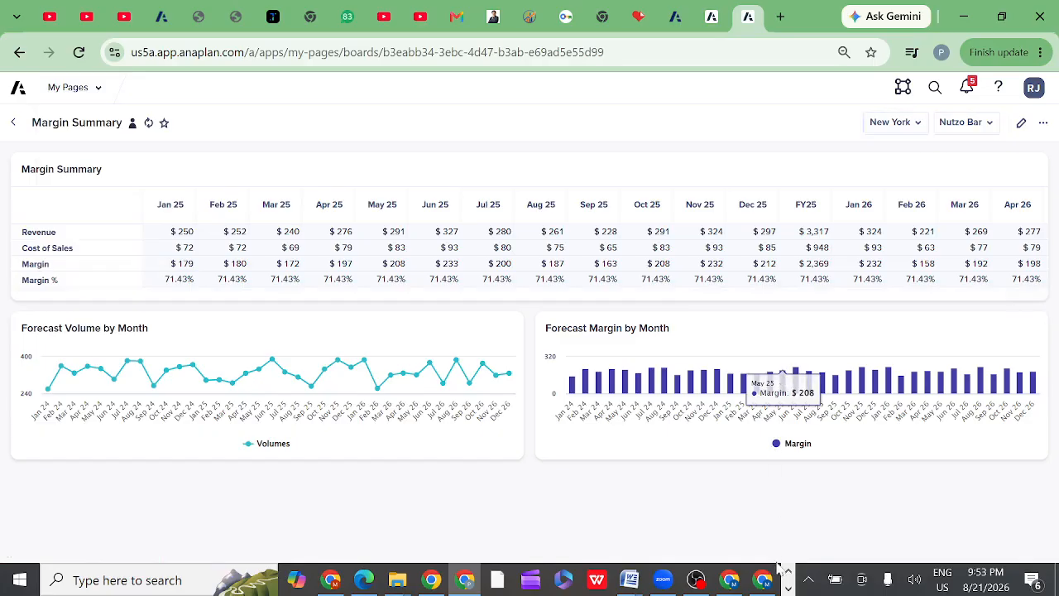
Switch to the Anaplan evening class meeting in Microsoft Teams and stop sharing the screen.
left_click(788, 587)
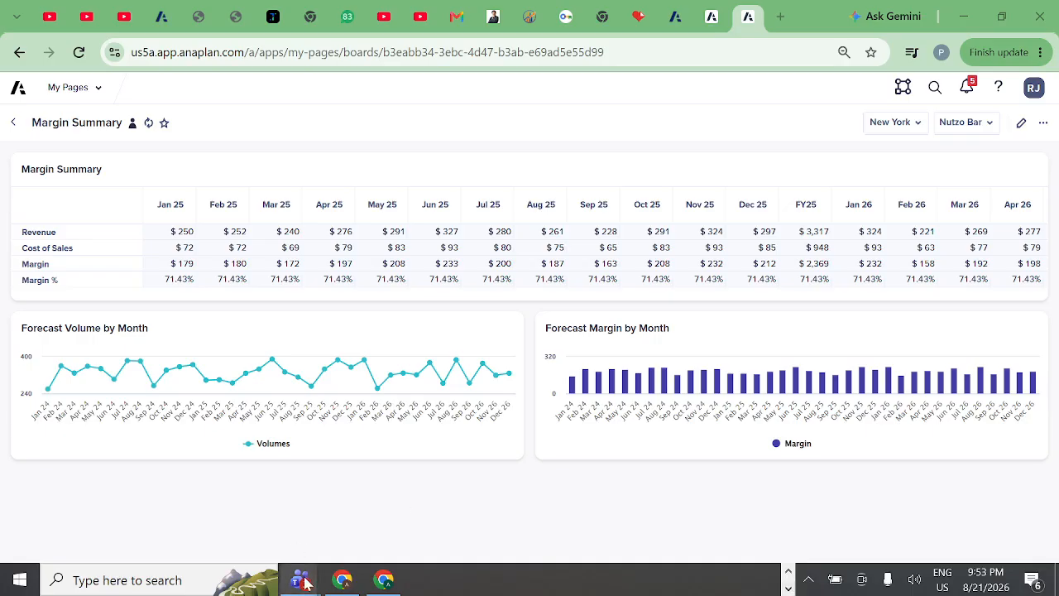
mouse_move(305, 584)
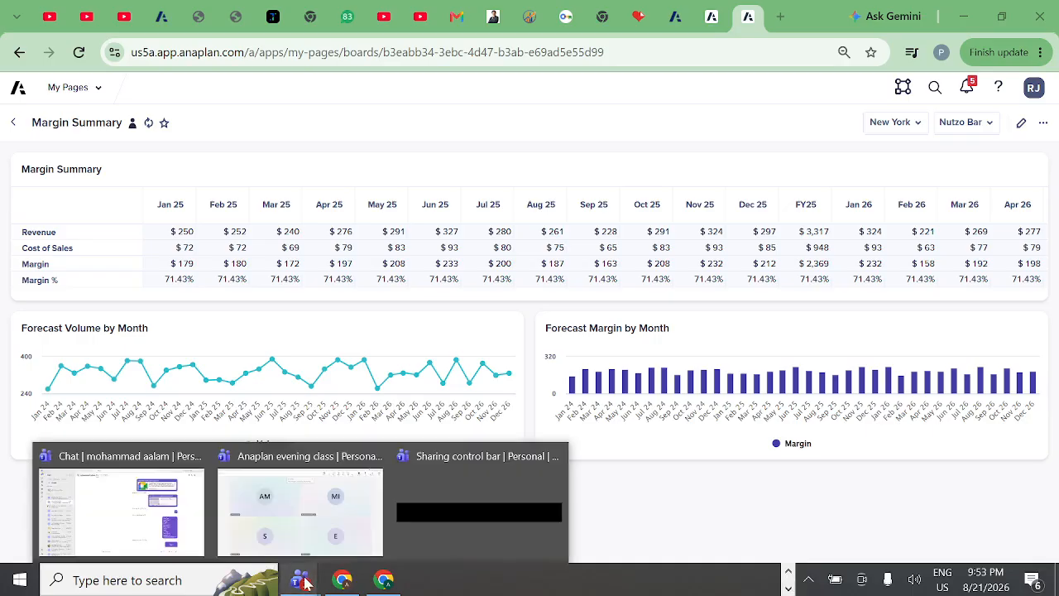
left_click(306, 516)
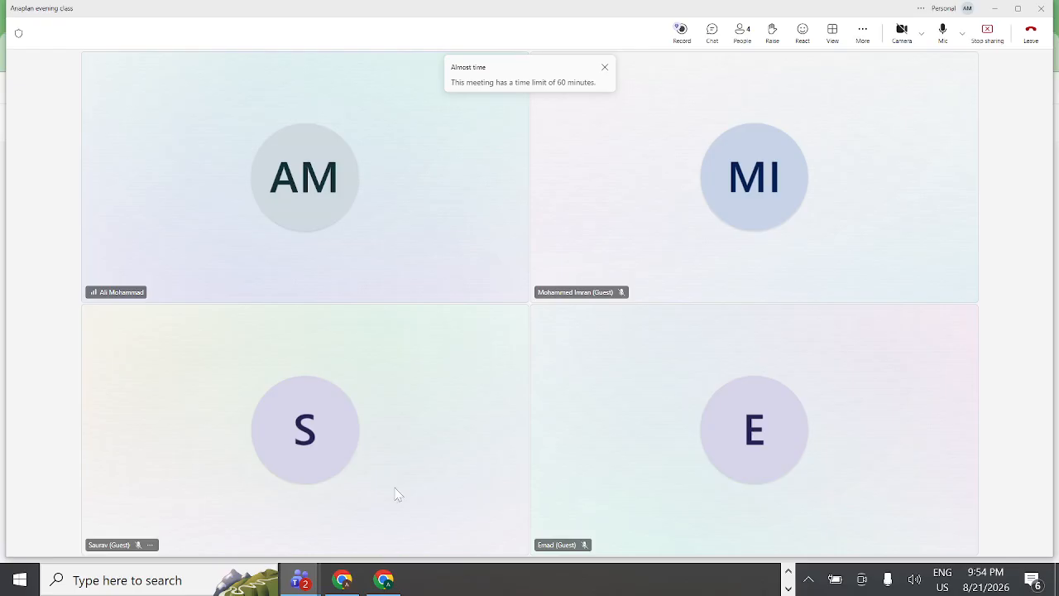
left_click(987, 30)
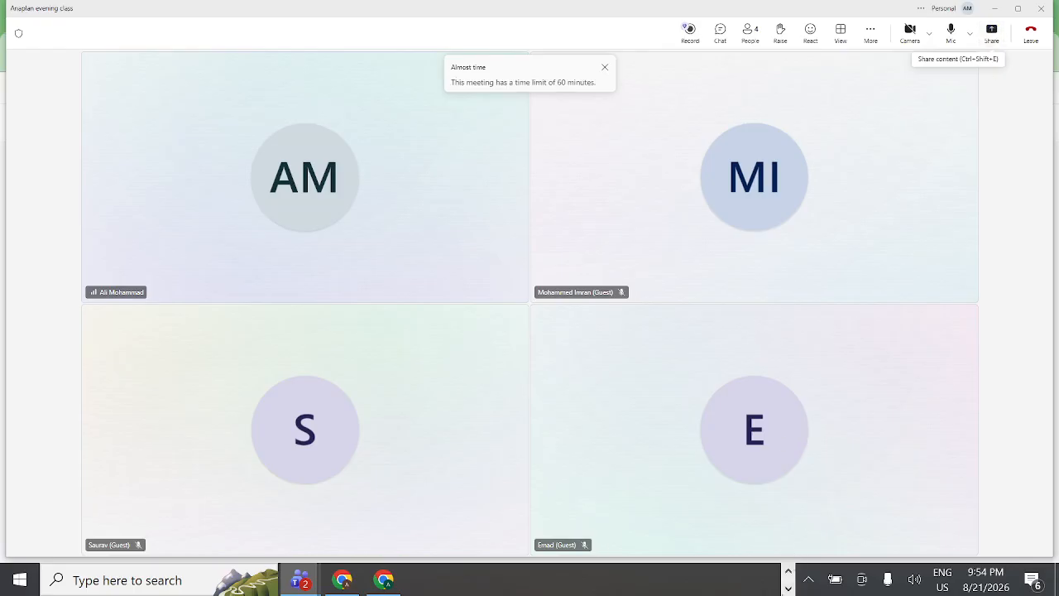
Switch to OBS and stop the running screen recording.
left_click(788, 589)
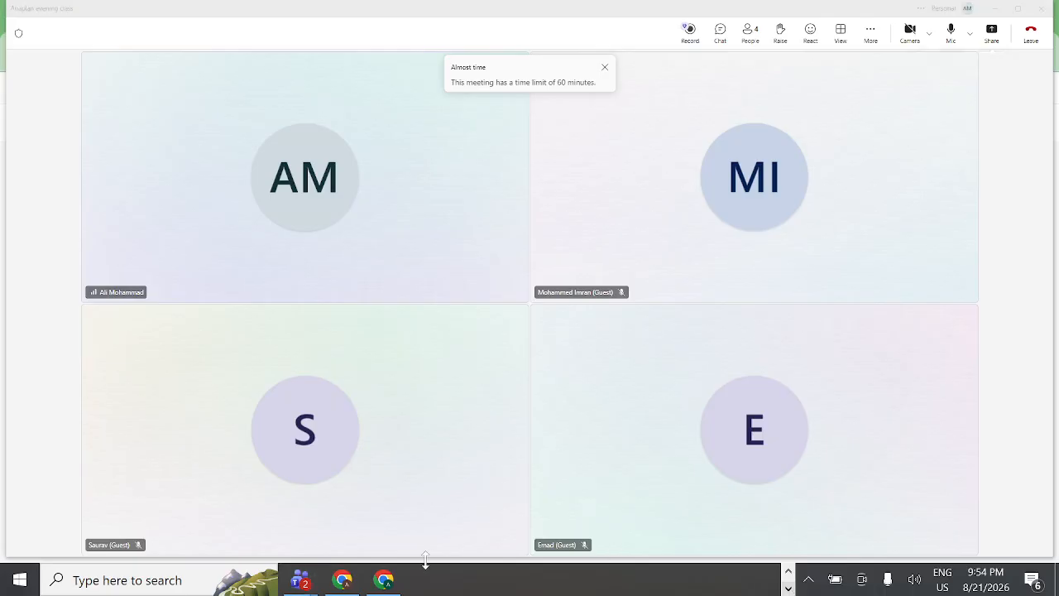
left_click(788, 572)
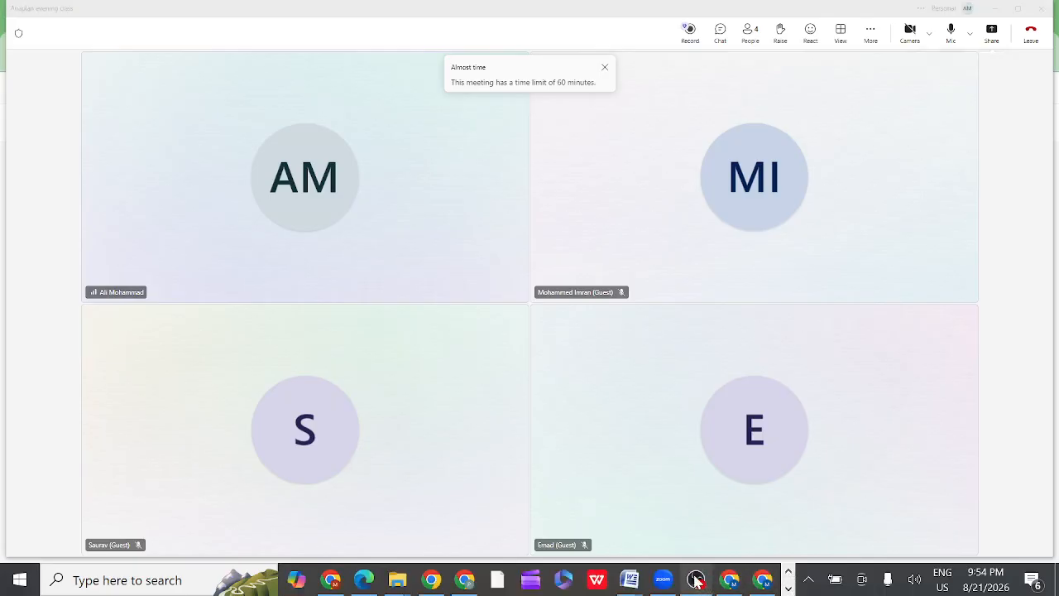
left_click(689, 522)
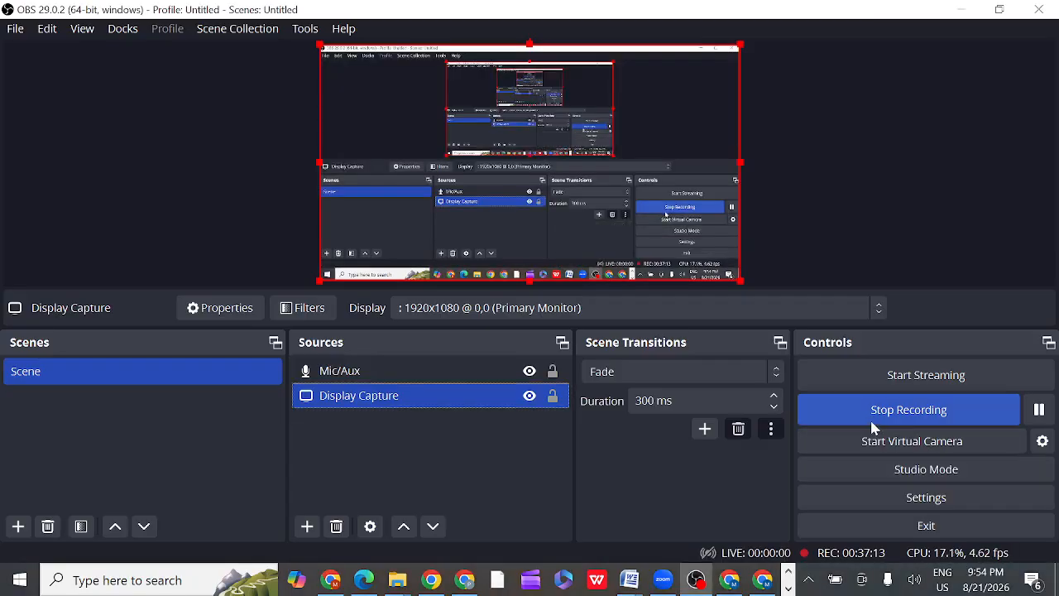
left_click(878, 412)
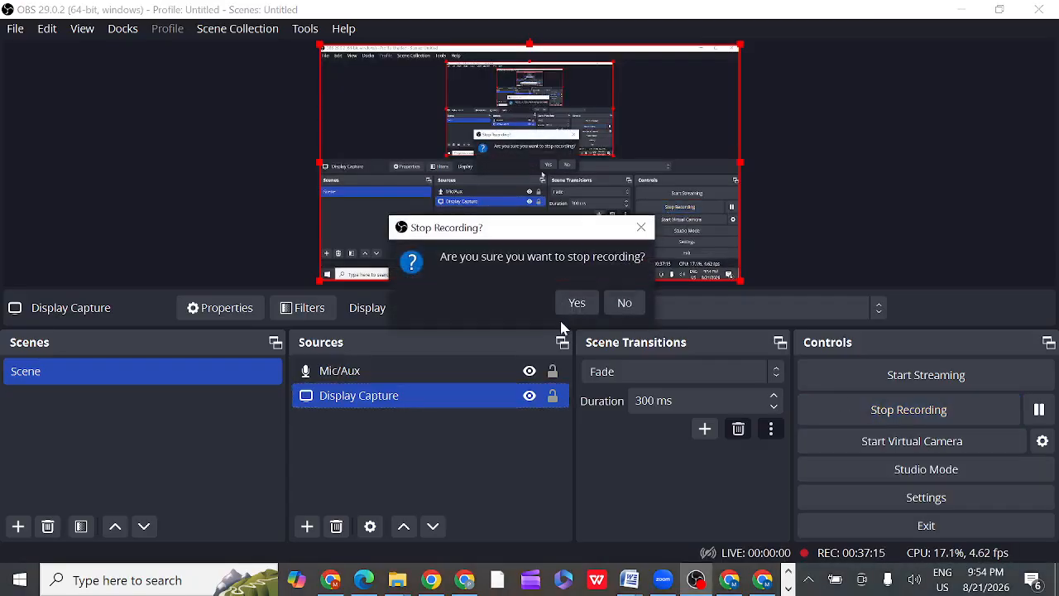